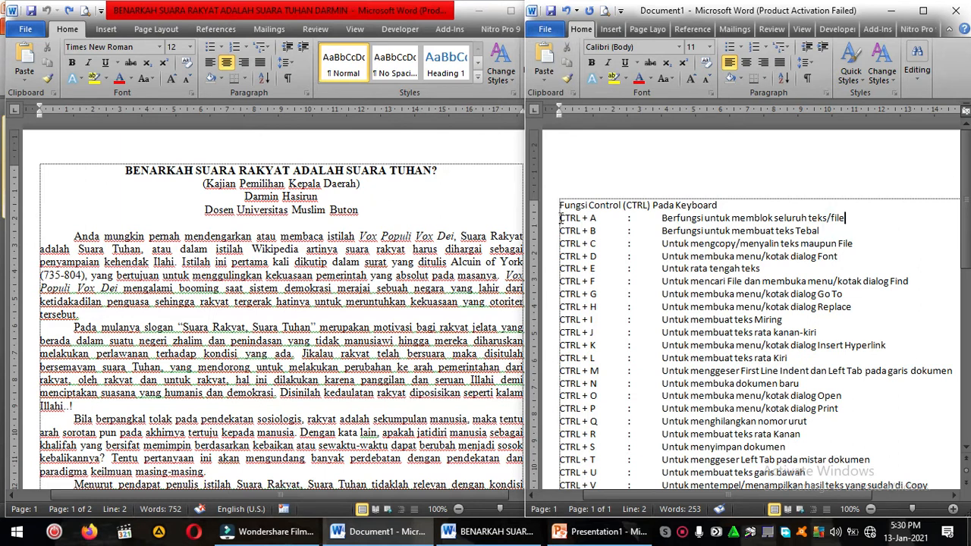
Step: Make the CTRL + A line in Document1's keyboard shortcut list bold
key("ctrl+b")
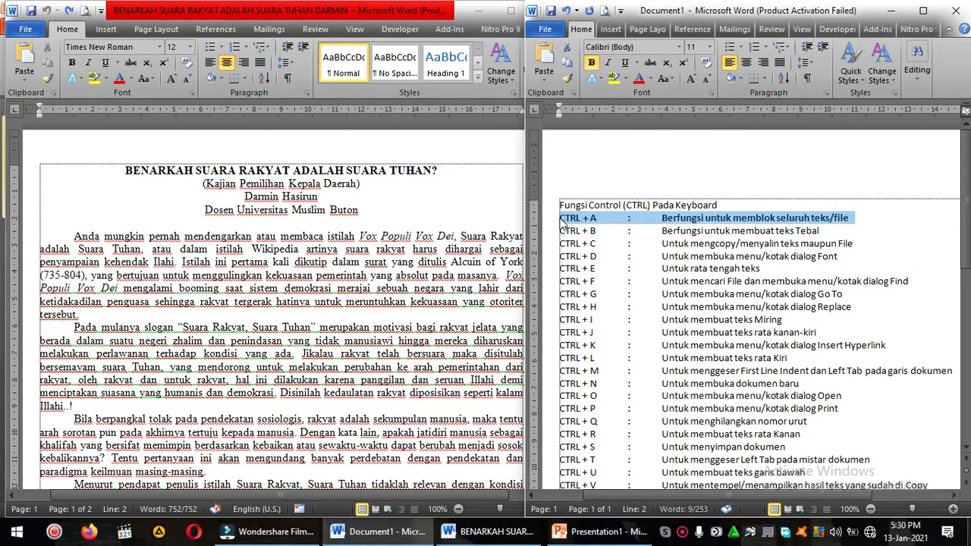
Step: Demonstrate selecting the entire text of the BENARKAH SUARA RAKYAT article several times, clearing the selection after each try
left_click(439, 241)
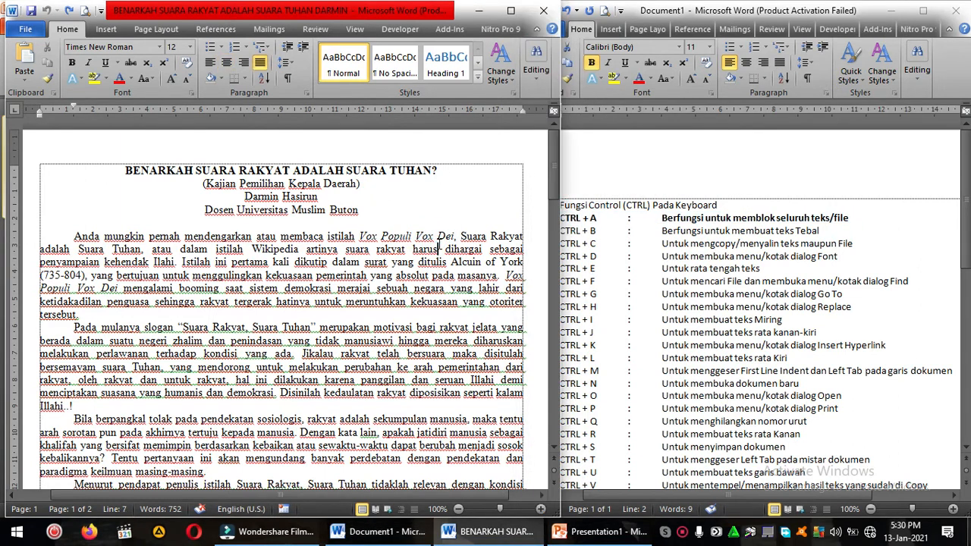
key("ctrl+a")
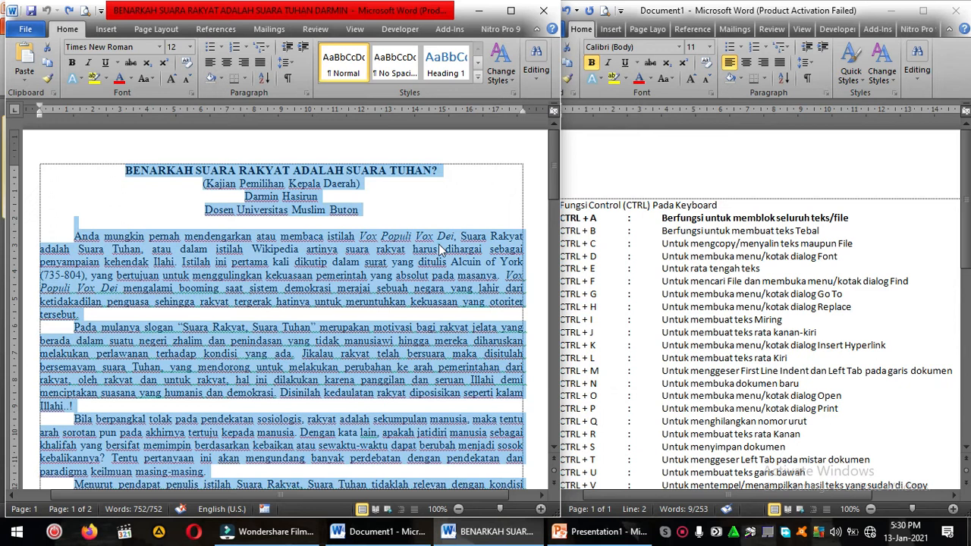
left_click(438, 250)
key("ctrl+a")
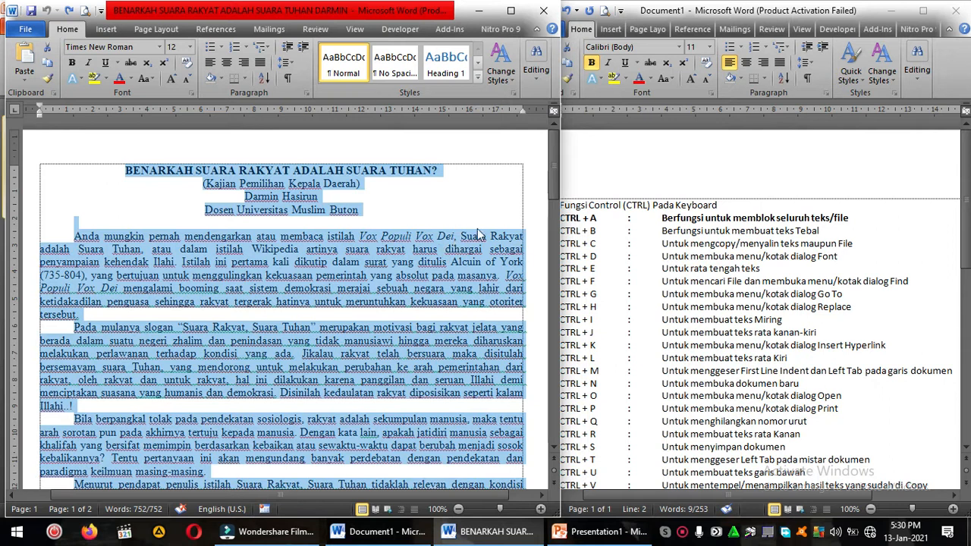
left_click(427, 219)
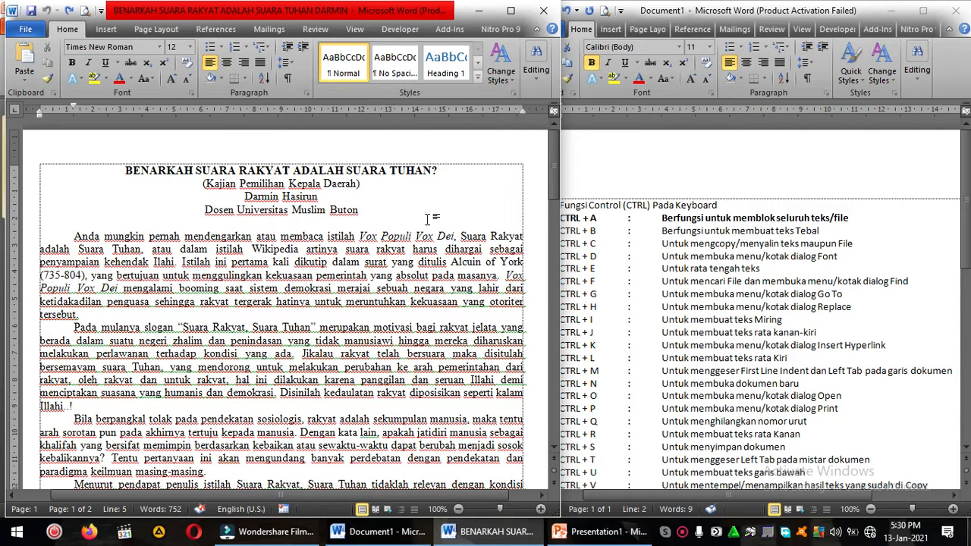
left_click(467, 220)
key("ctrl+a")
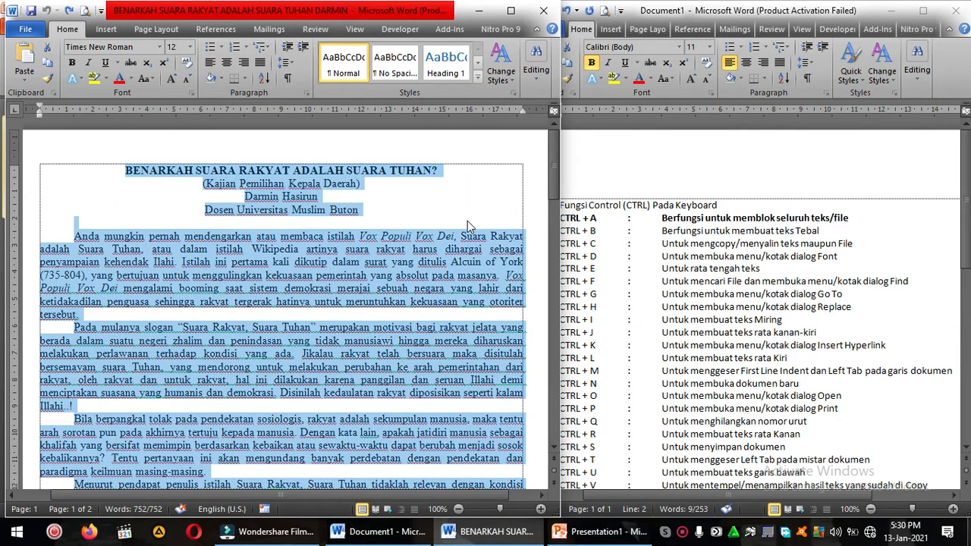
left_click(467, 221)
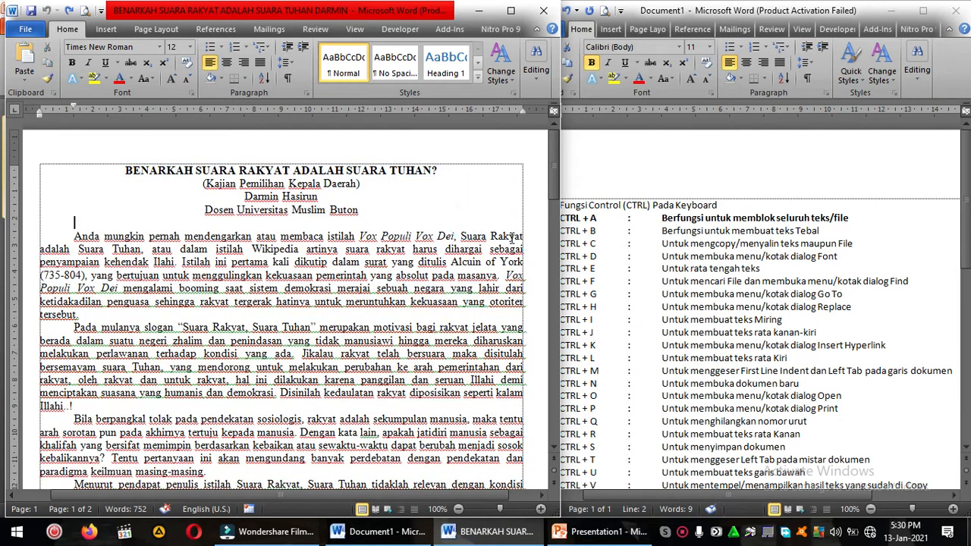
Step: Make the CTRL + B line in Document1's shortcut list bold
left_click(576, 220)
triple_click(576, 220)
left_click(565, 220)
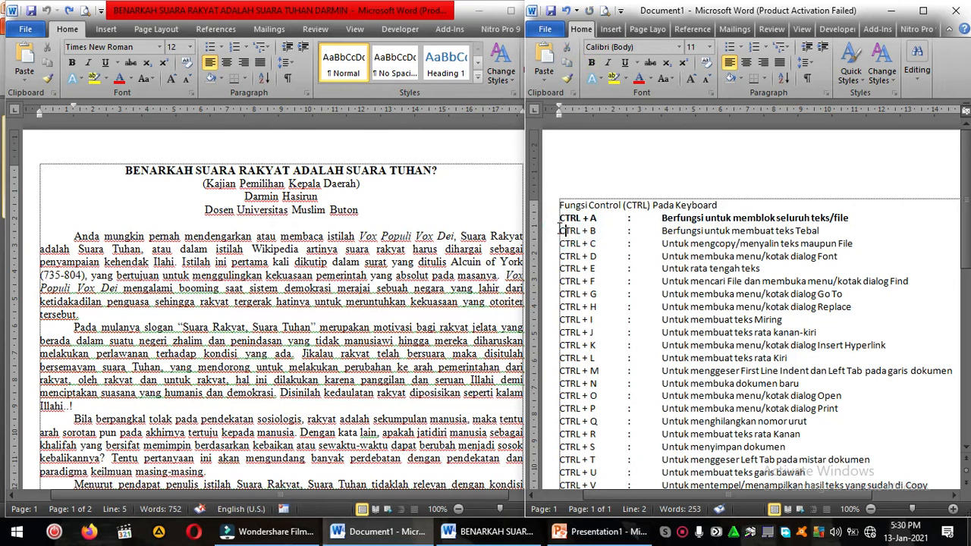
left_click_drag(559, 230, 823, 231)
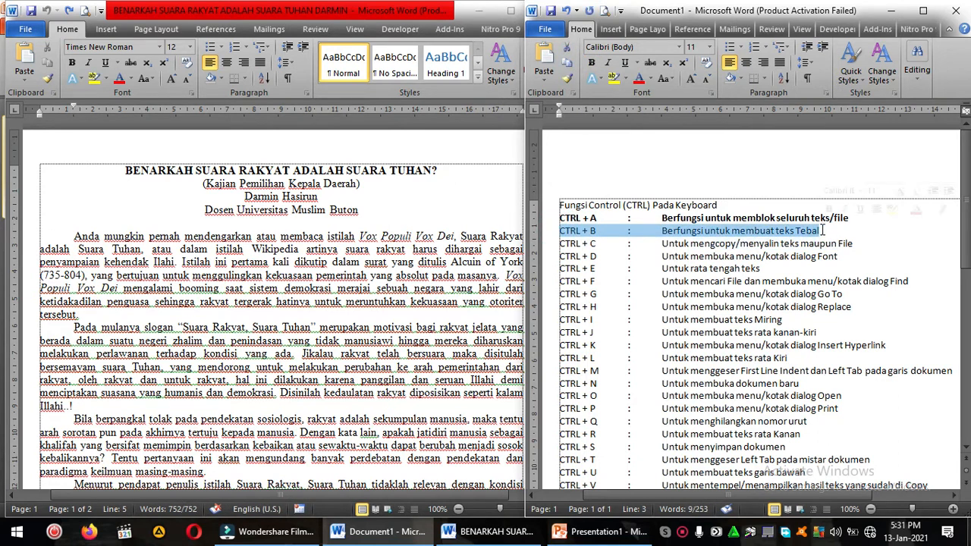
key("ctrl+b")
Step: Make the subtitle line "(Kajian Pemilihan Kepala Daerah)" in the article bold
left_click(317, 248)
left_click(262, 243)
left_click(218, 191)
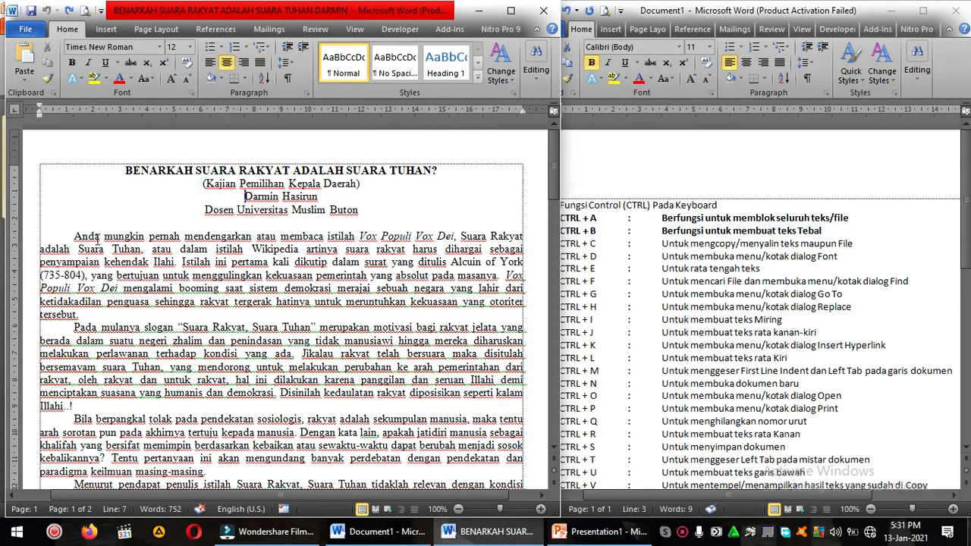
left_click_drag(201, 184, 364, 186)
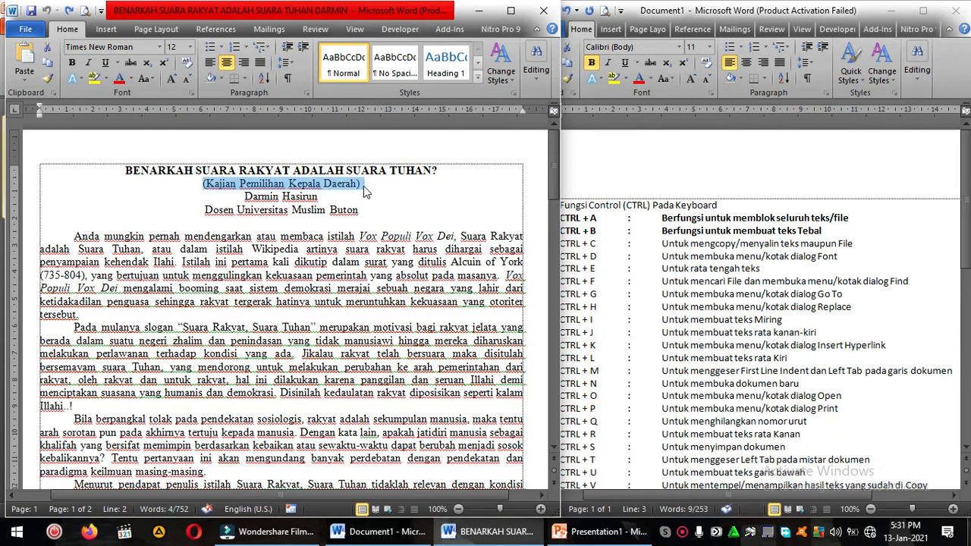
key("ctrl+b")
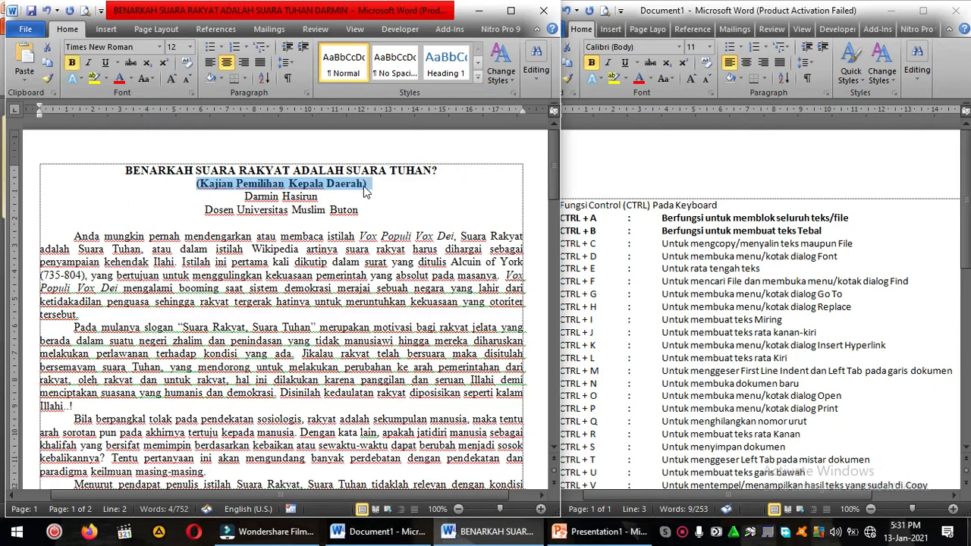
left_click(363, 186)
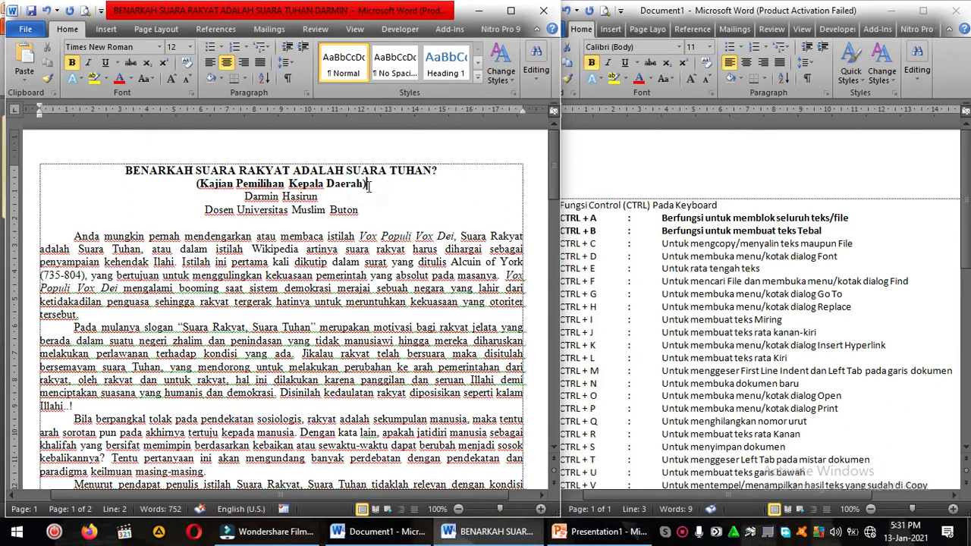
Step: Make the author name line below the article's subtitle bold
scroll(368, 186, "up", 3)
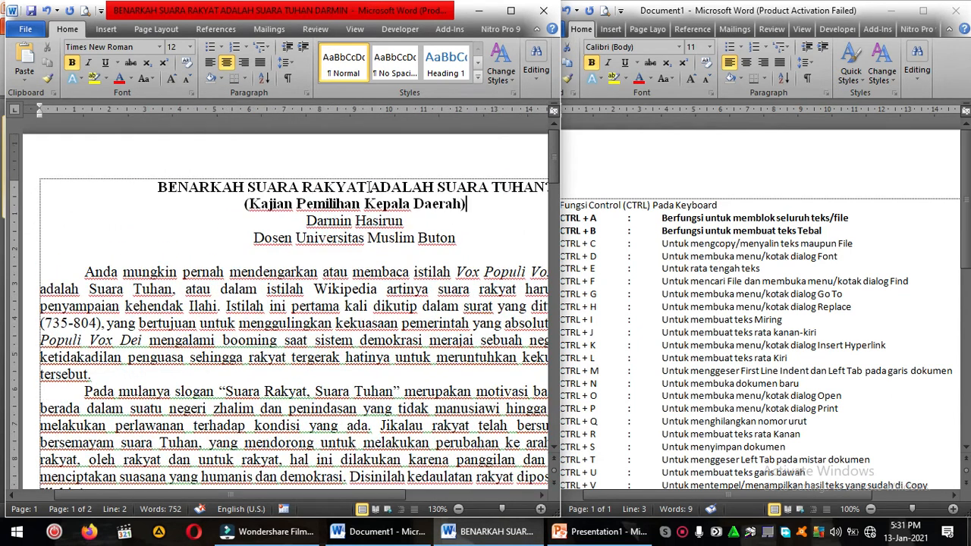
left_click(308, 220)
left_click(408, 221, "shift")
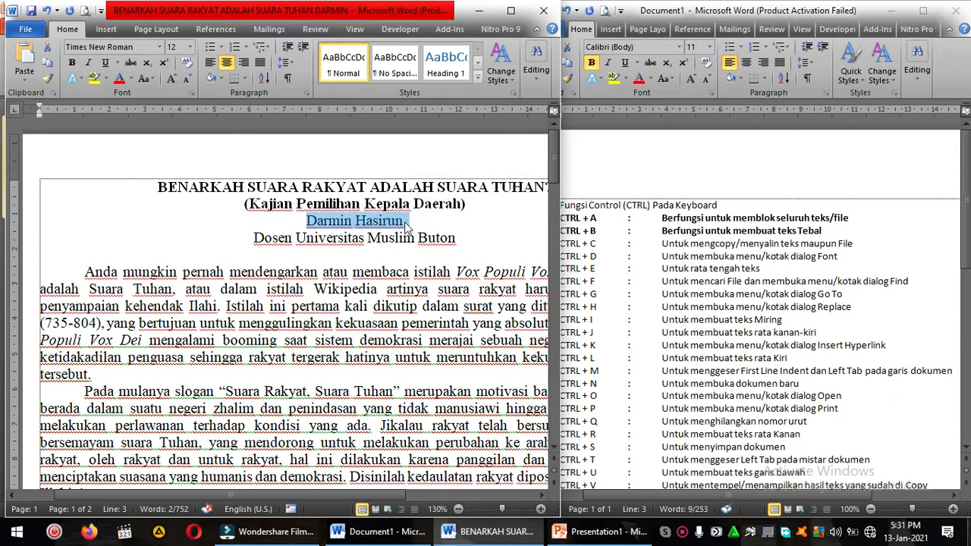
key("ctrl+b")
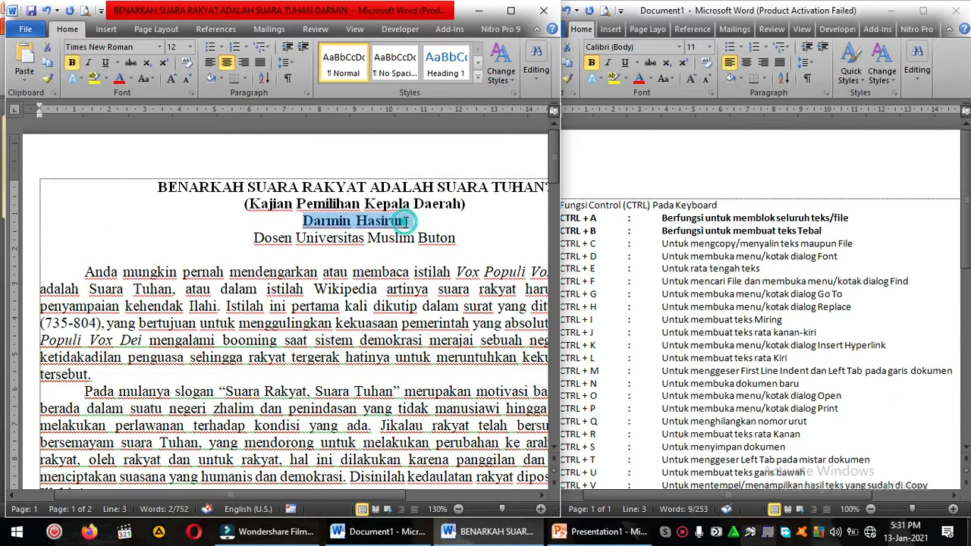
left_click(407, 221)
Step: Remove the bold formatting from the article's author name line
left_click(278, 219, "shift")
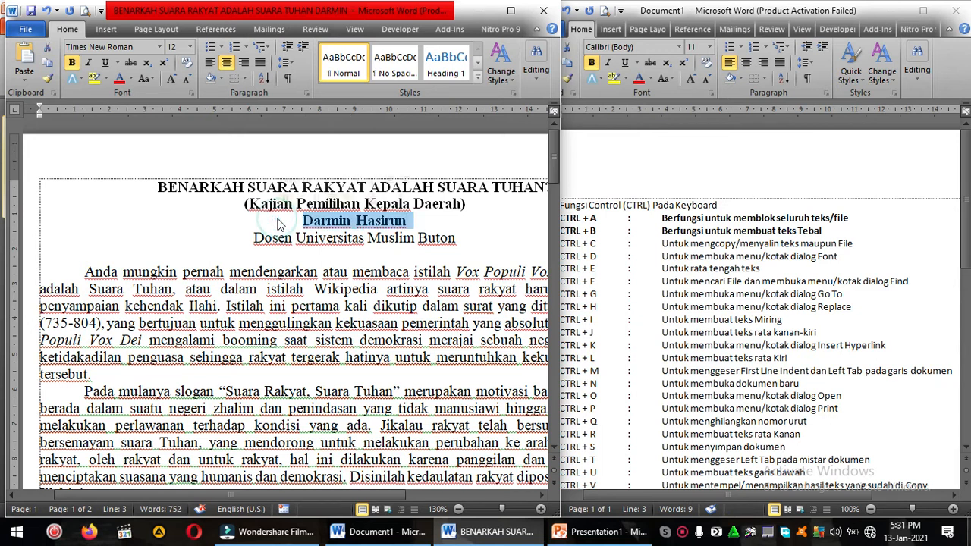
left_click(302, 221)
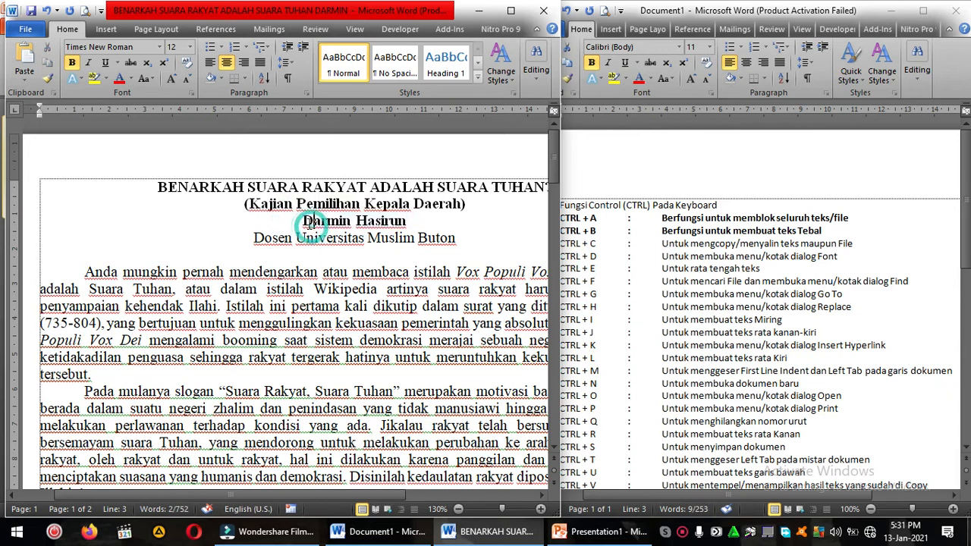
left_click(410, 220, "shift")
key("ctrl+b")
left_click(410, 220)
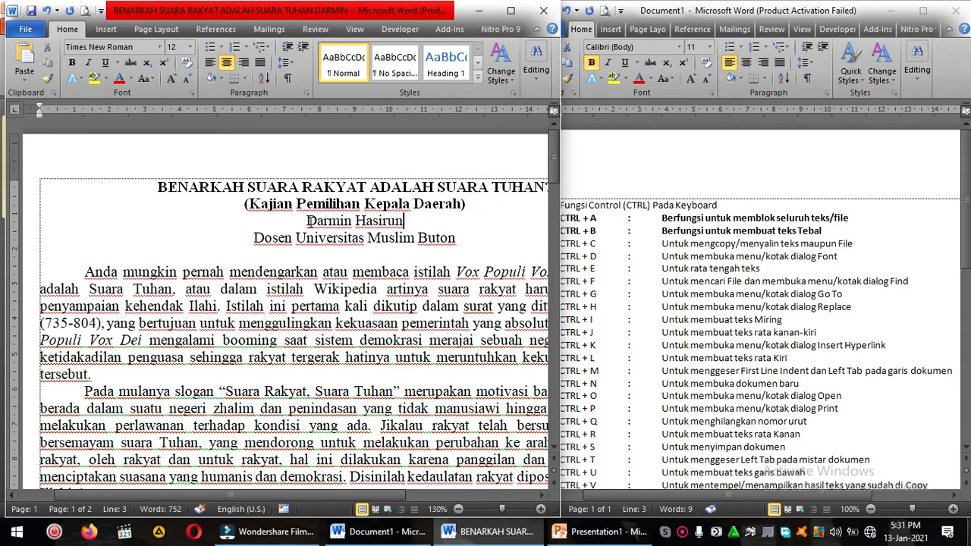
Step: Make the CTRL + C line in Document1's shortcut list bold
scroll(310, 221, "down", 1)
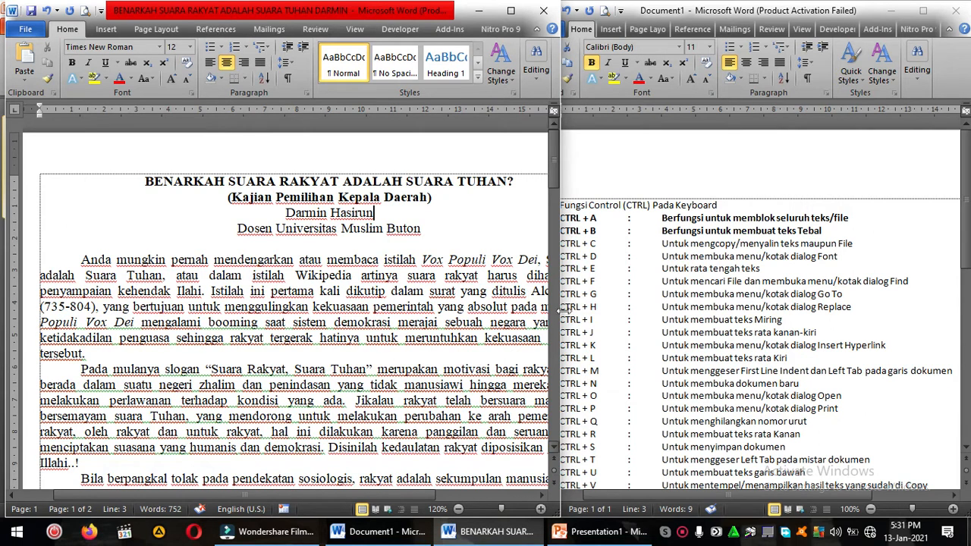
left_click(561, 247)
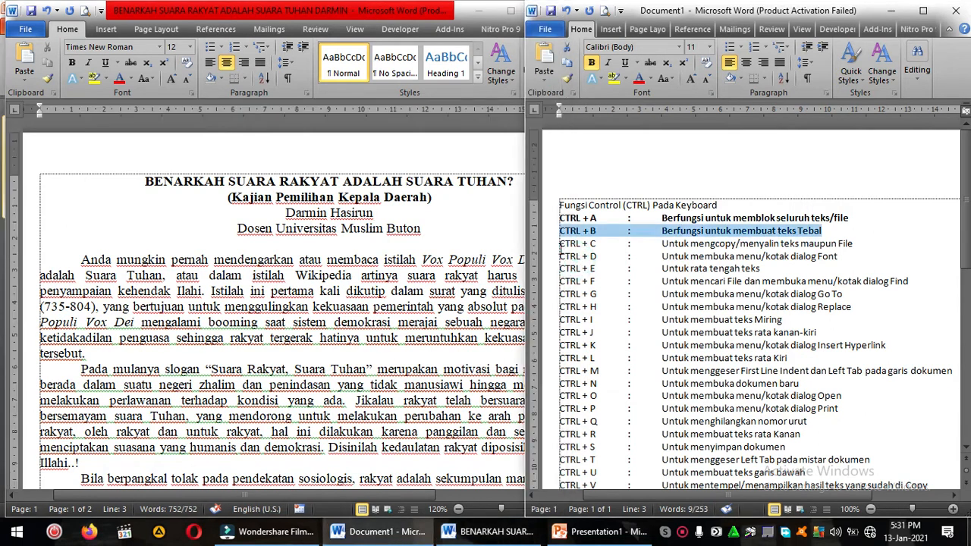
left_click(859, 248, "shift")
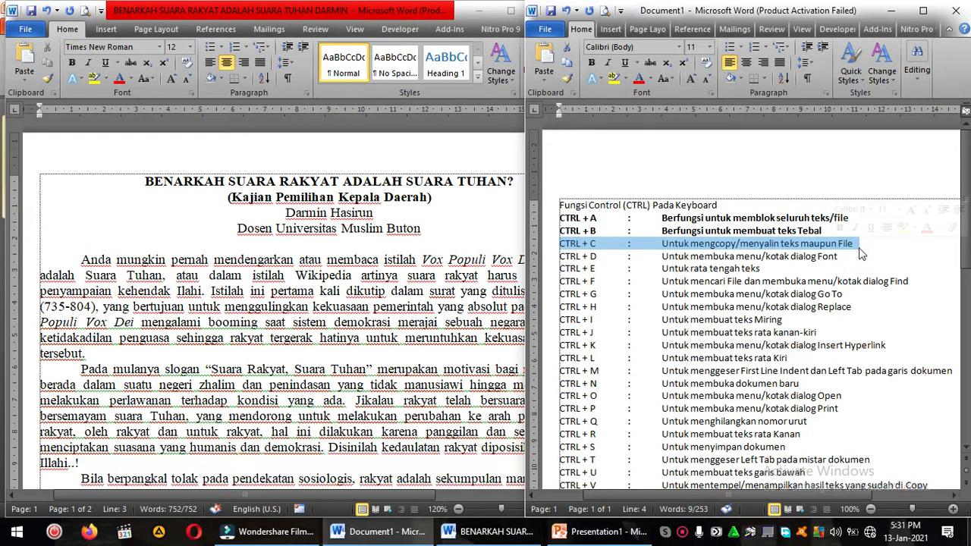
key("ctrl+b")
Step: Select and copy the entire text of the BENARKAH SUARA RAKYAT article
left_click(376, 259)
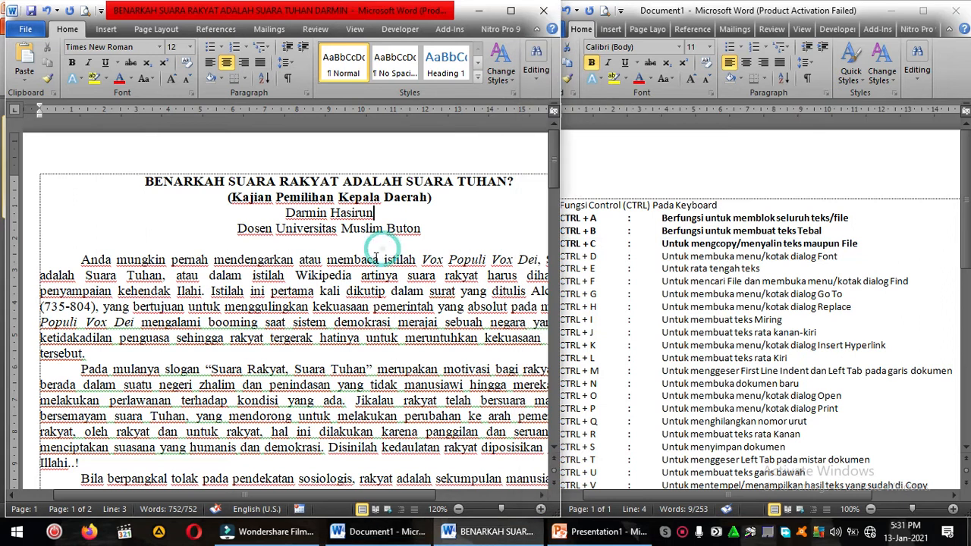
left_click(81, 267)
left_click(79, 260)
left_click(168, 179)
left_click(134, 173)
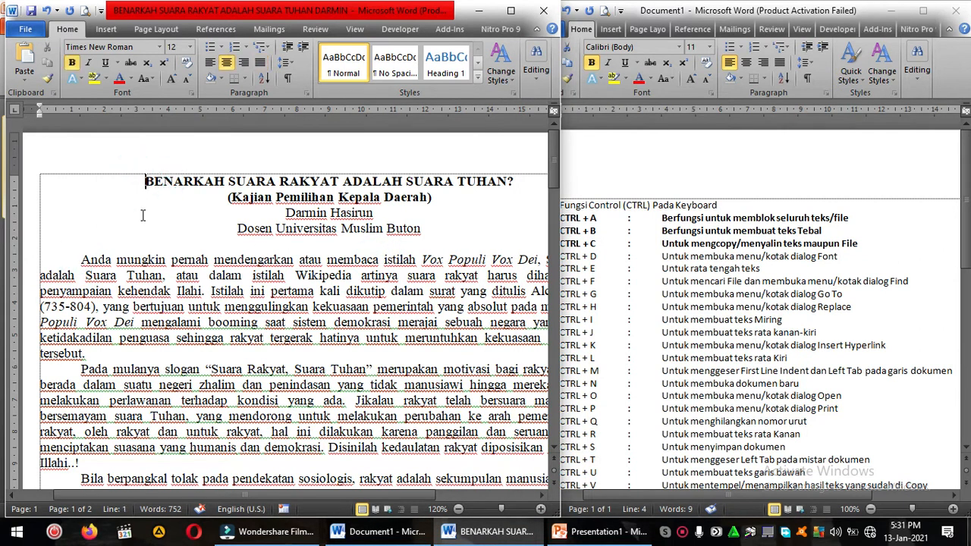
key("ctrl+a")
key("ctrl+c")
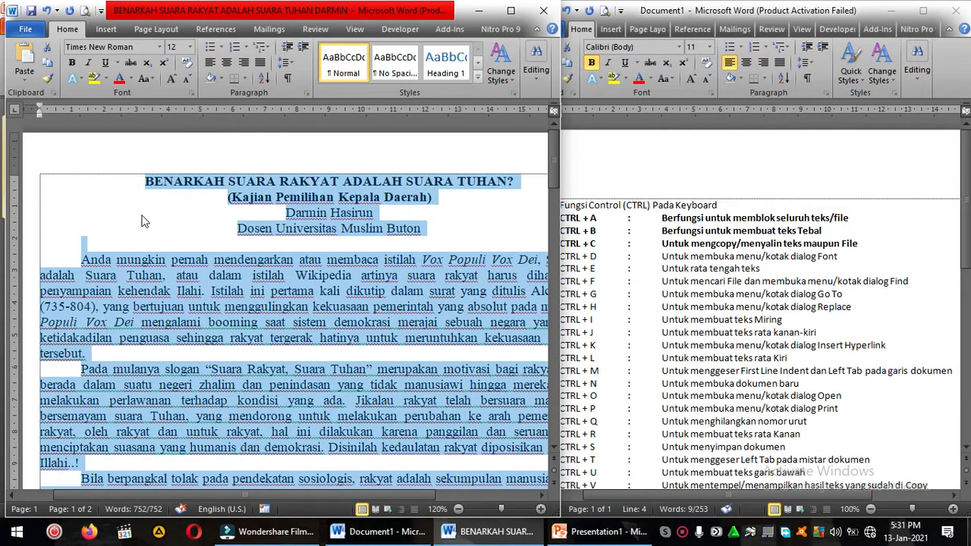
Step: Create a new blank document and maximize its window, ready for text entry
left_click(25, 32)
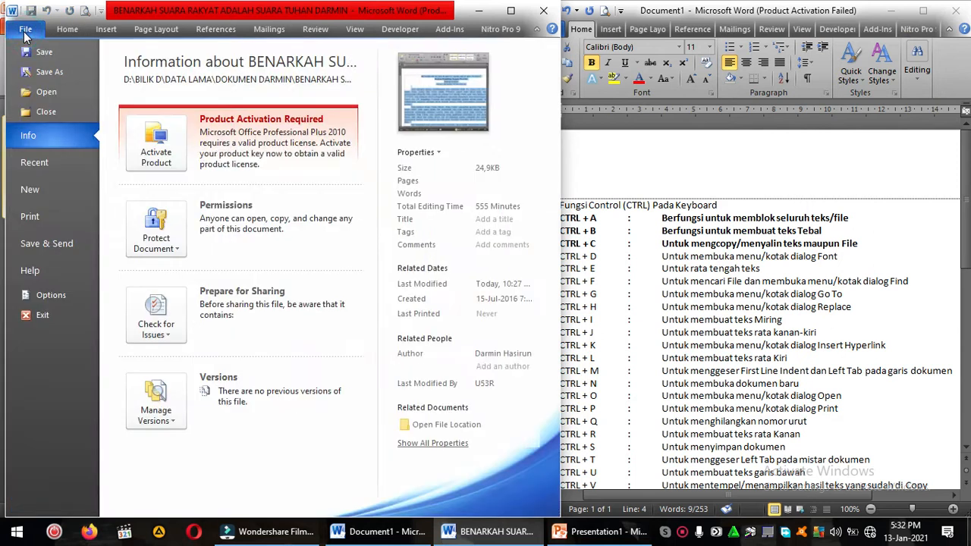
left_click(39, 191)
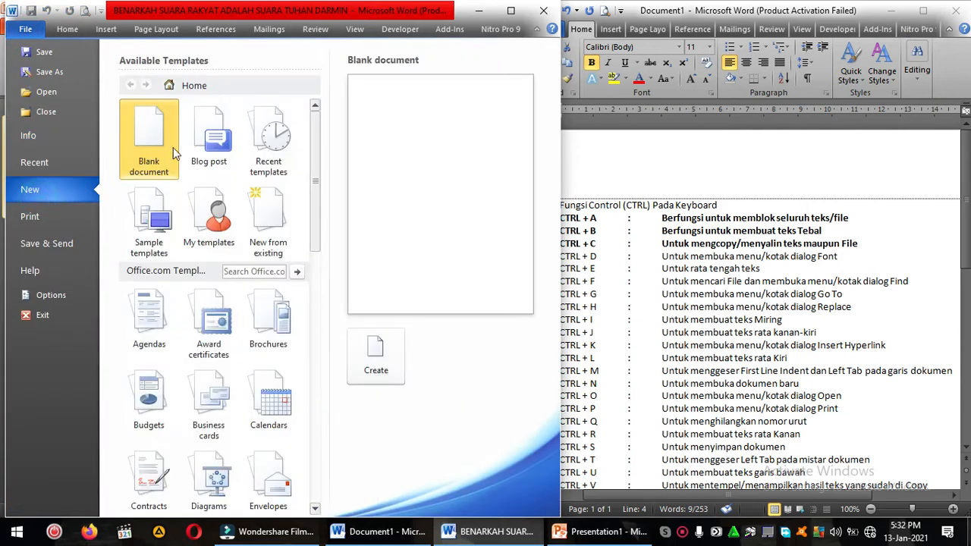
double_click(167, 140)
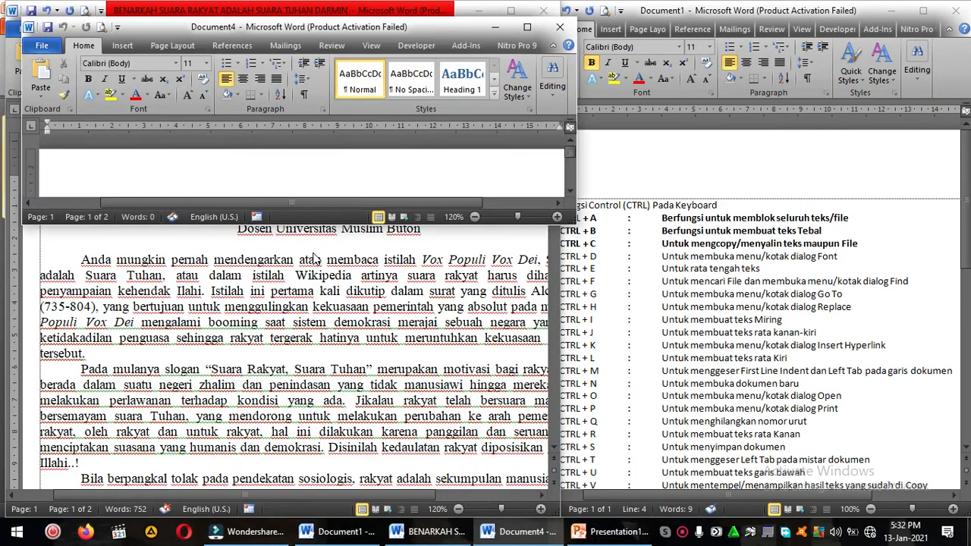
left_click(527, 27)
left_click(506, 204)
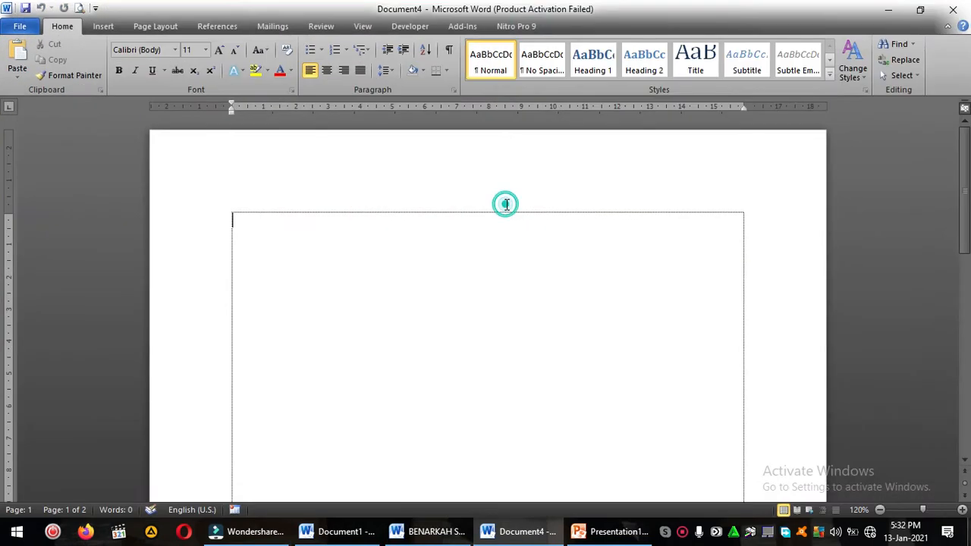
Step: Paste the copied article text into the new blank document and return to its beginning
key("ctrl+v")
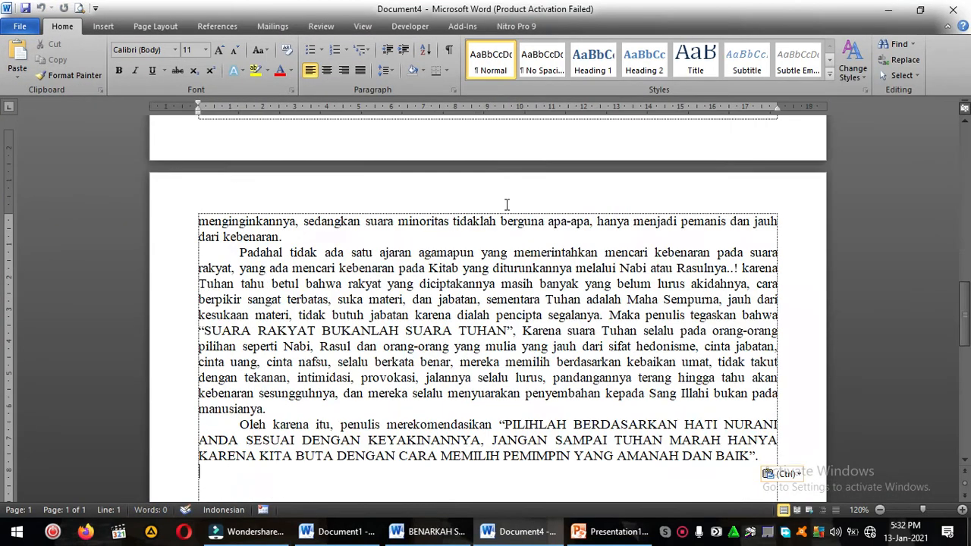
scroll(538, 286, "up", 15)
scroll(538, 286, "up", 1)
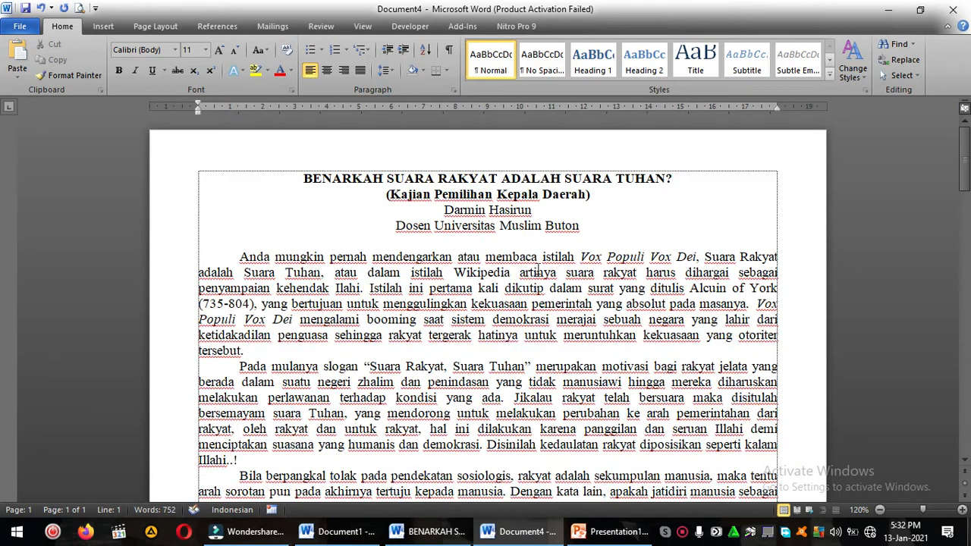
left_click(535, 233)
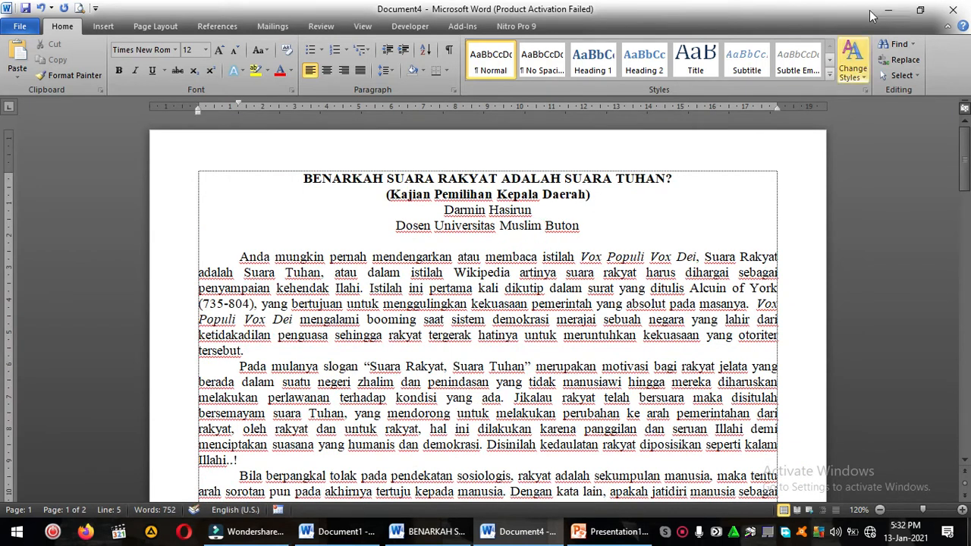
Step: Close the new document without saving it and clear the text selection in the article
left_click(953, 15)
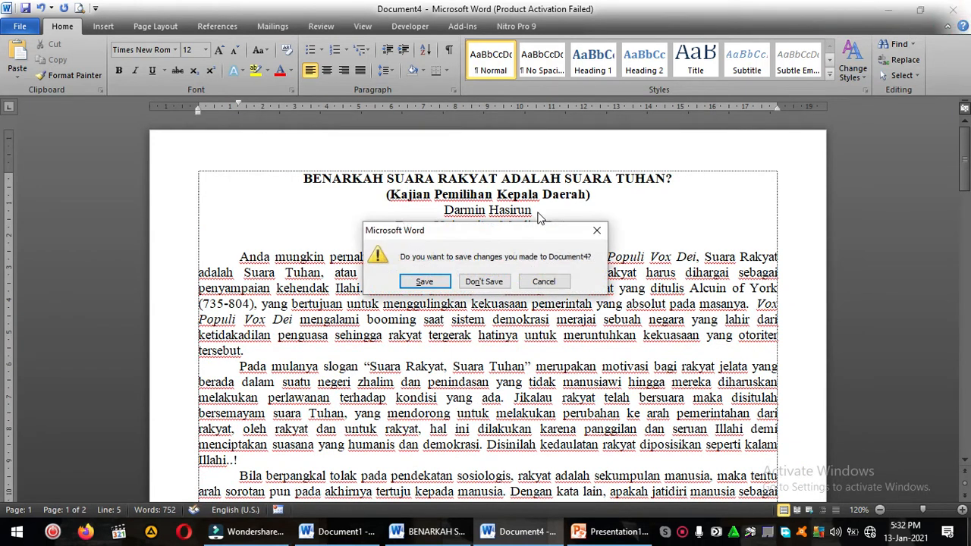
left_click(494, 286)
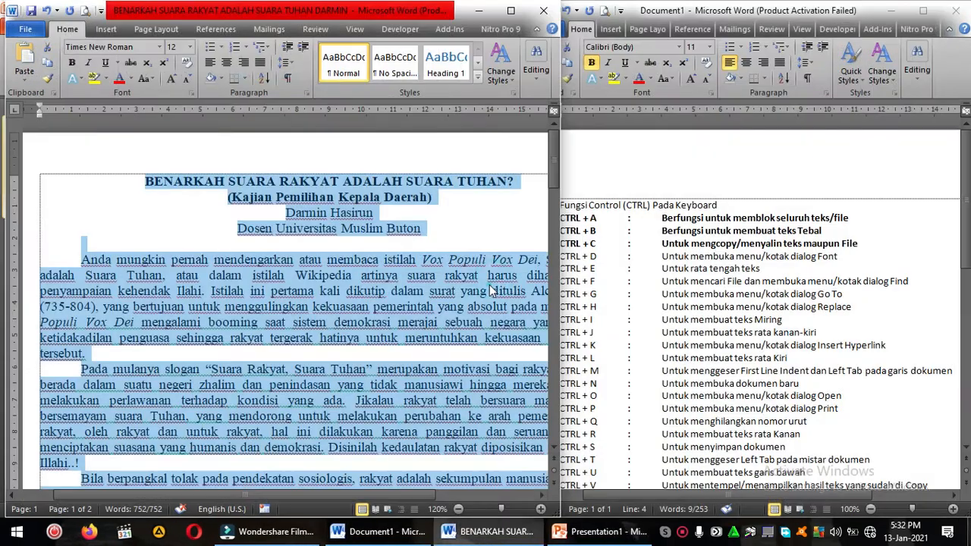
left_click(493, 286)
Step: Bold the CTRL + D entry in the shortcut list
left_click(615, 258)
left_click(567, 257)
left_click_drag(560, 255, 840, 262)
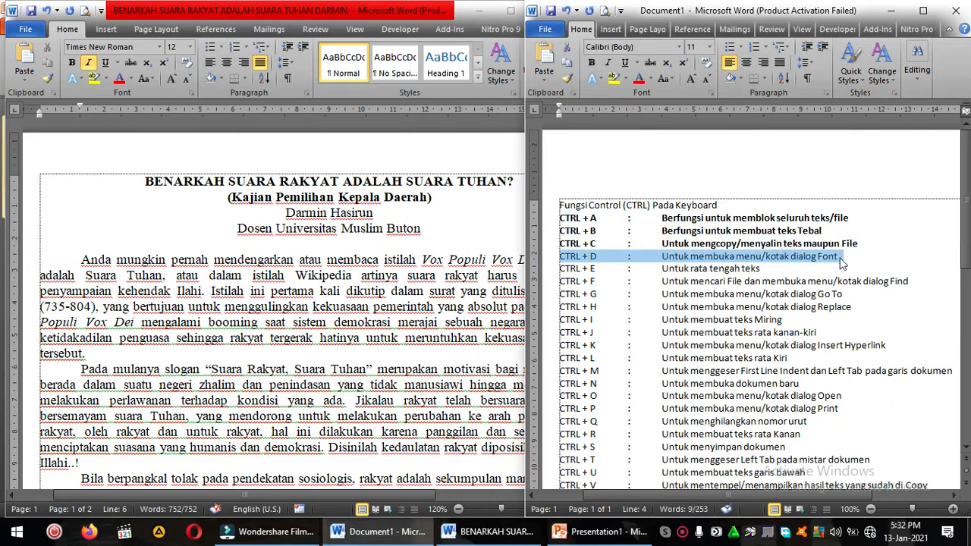
key("ctrl+b")
Step: Open the Font dialog from the article's body text and close it without making changes
left_click(441, 245)
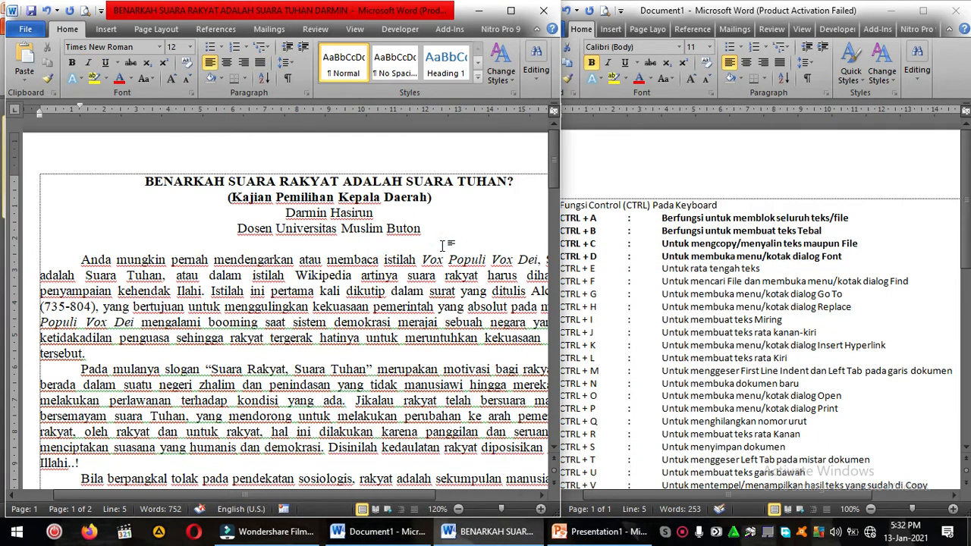
key("ctrl+d")
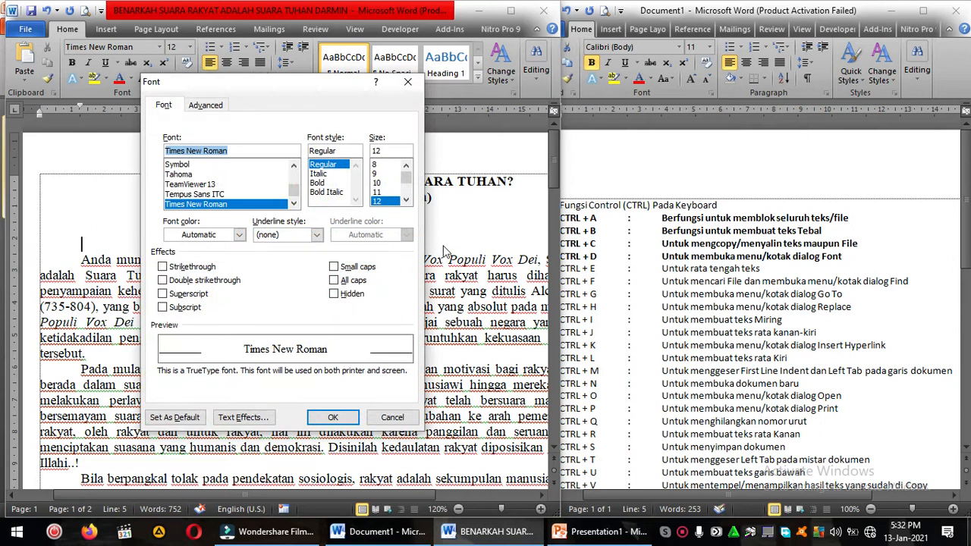
left_click(393, 416)
left_click(374, 271)
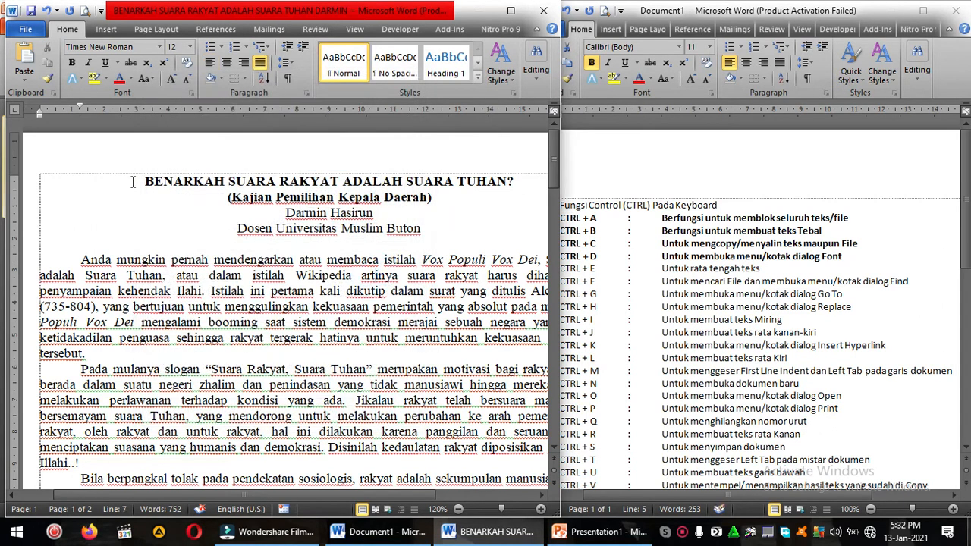
Step: Choose red as the font color and Clarendon Lt BT as the font for the article's title line in the Font dialog
left_click_drag(119, 184, 514, 170)
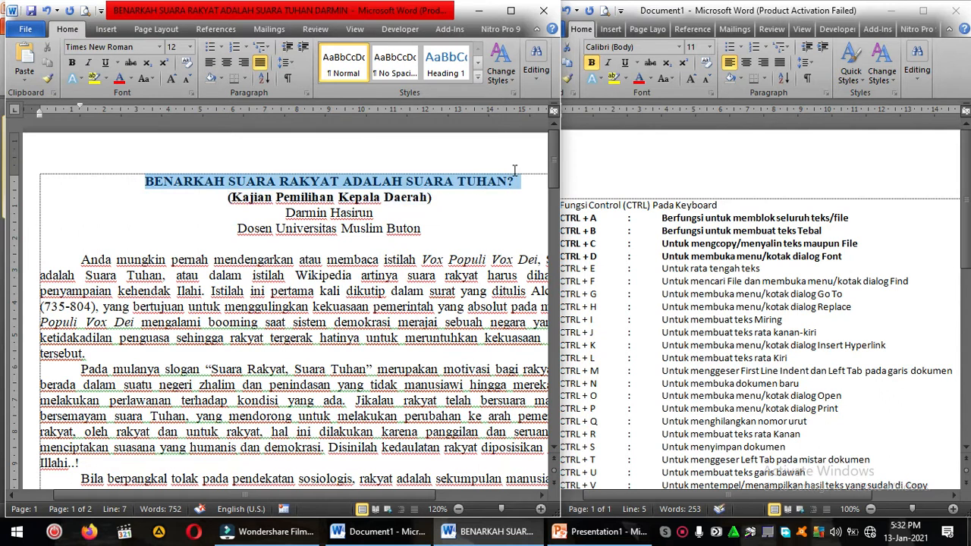
left_click(273, 169)
left_click(129, 176)
left_click_drag(181, 187, 514, 180)
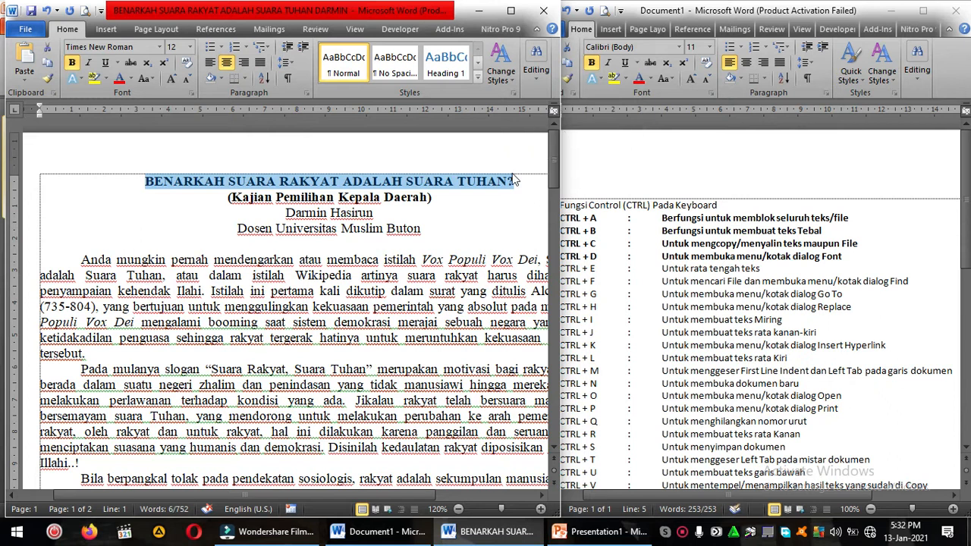
key("ctrl+d")
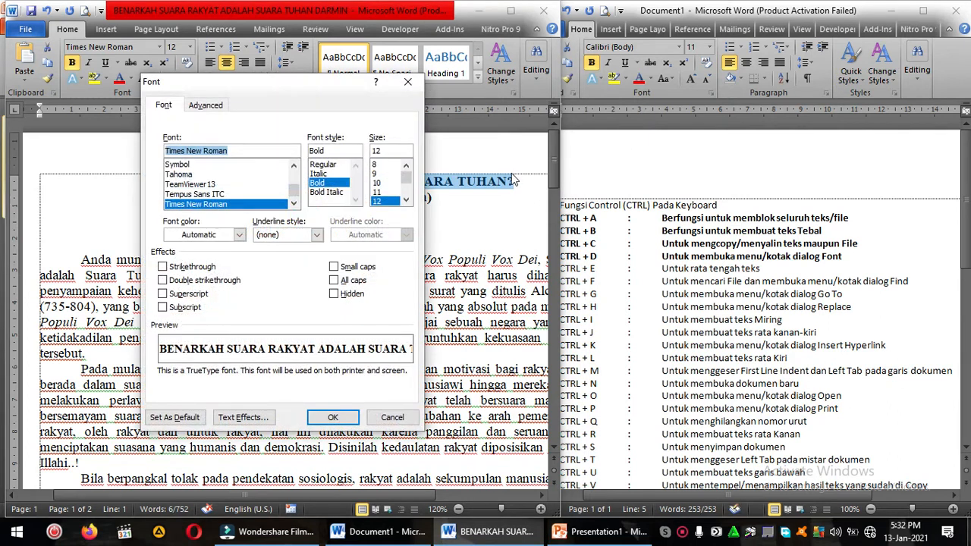
left_click(239, 234)
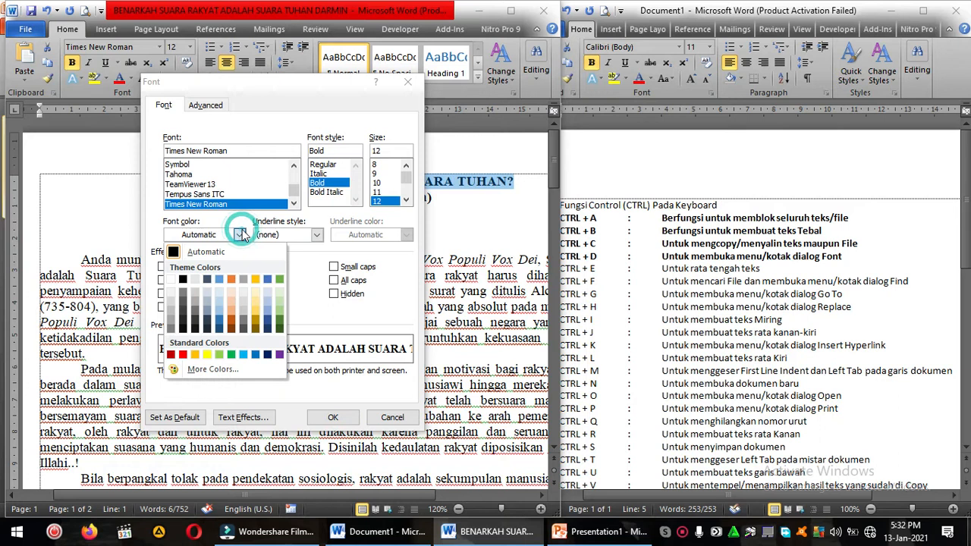
left_click(183, 354)
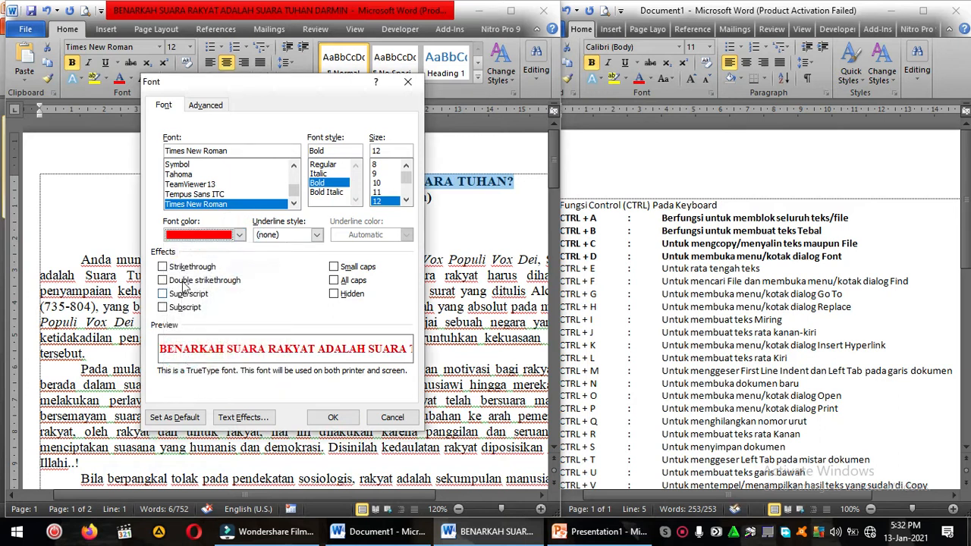
left_click(316, 235)
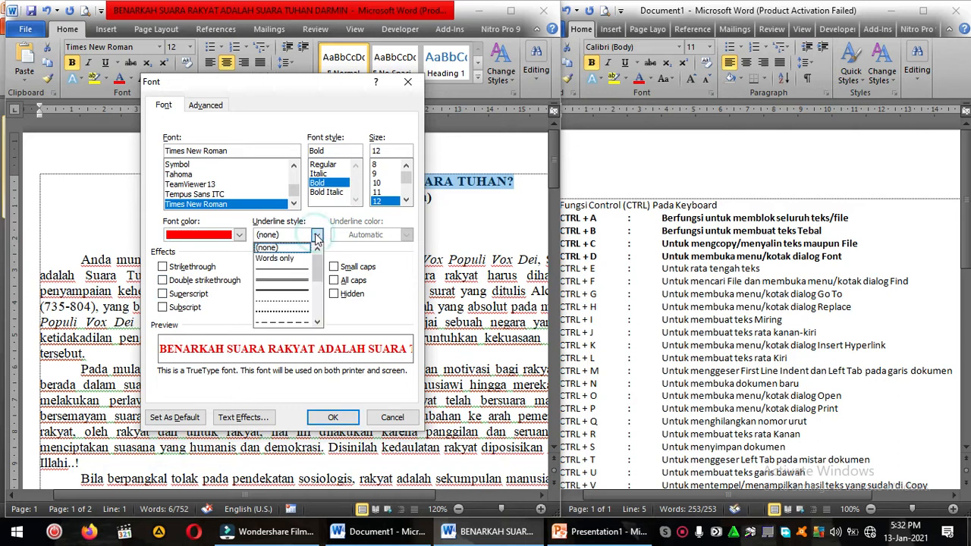
scroll(289, 322, "down", 1)
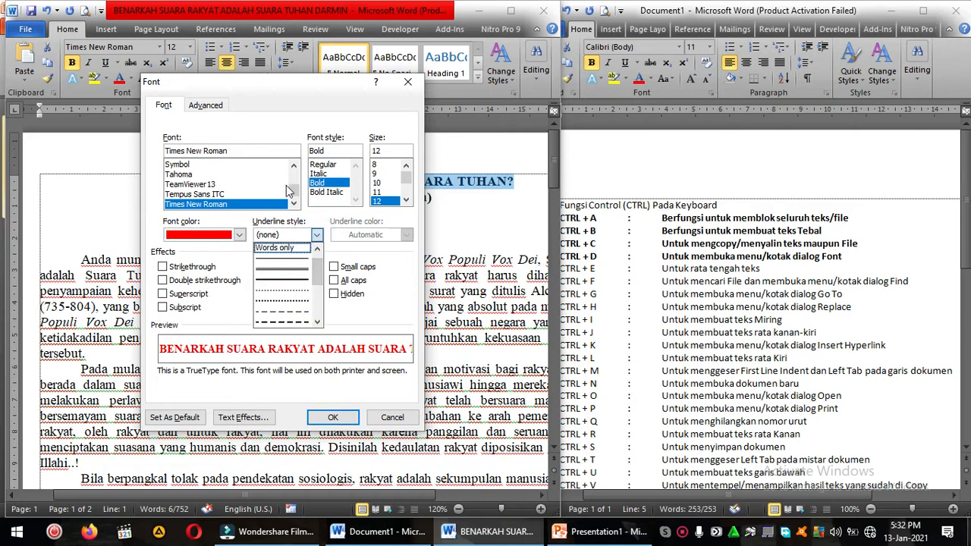
left_click_drag(295, 191, 295, 175)
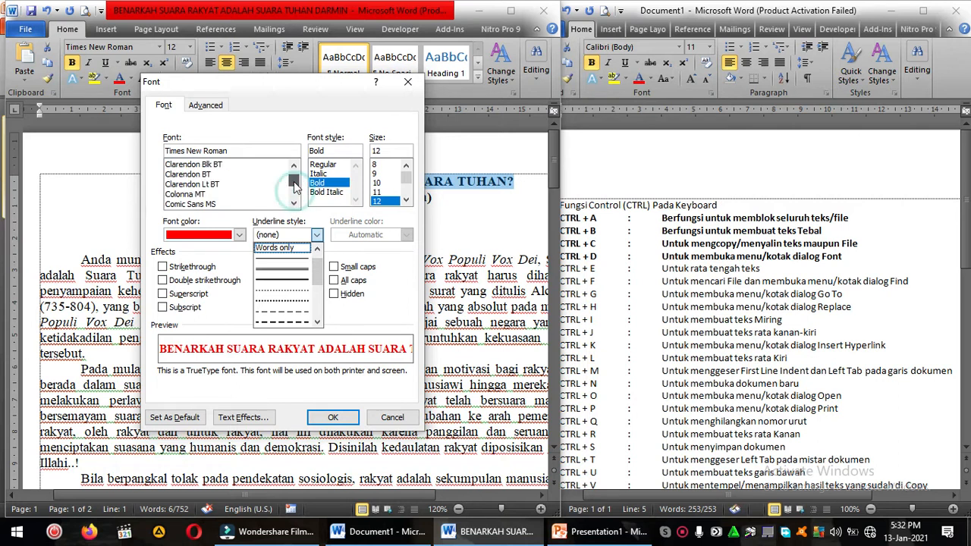
left_click(247, 184)
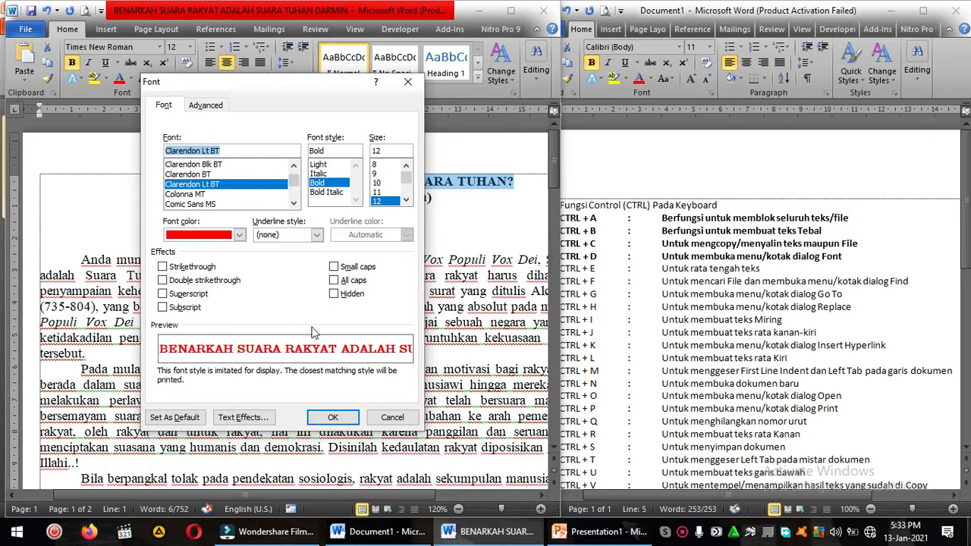
Step: Try the All caps, Small caps and Hidden effects on the title, clearing each one again
left_click(334, 281)
left_click(334, 279)
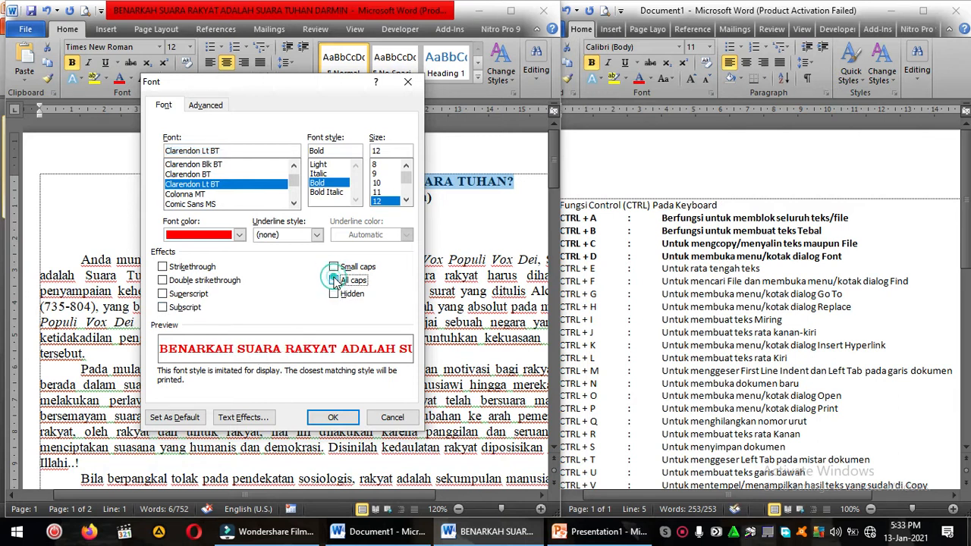
left_click(331, 270)
left_click(332, 269)
left_click(335, 293)
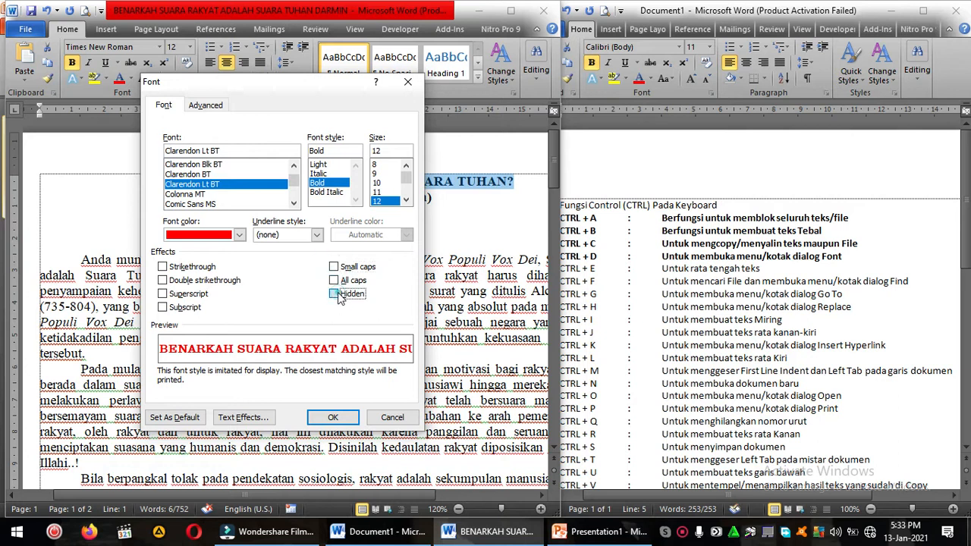
left_click(335, 293)
Step: Try Double strikethrough, replace it with Superscript, and apply the font settings to the title
left_click(161, 281)
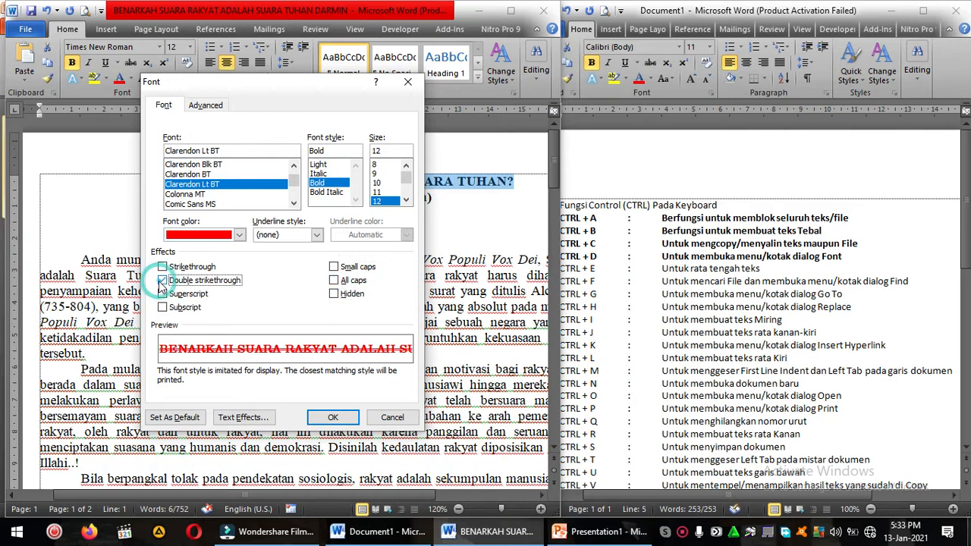
left_click(162, 294)
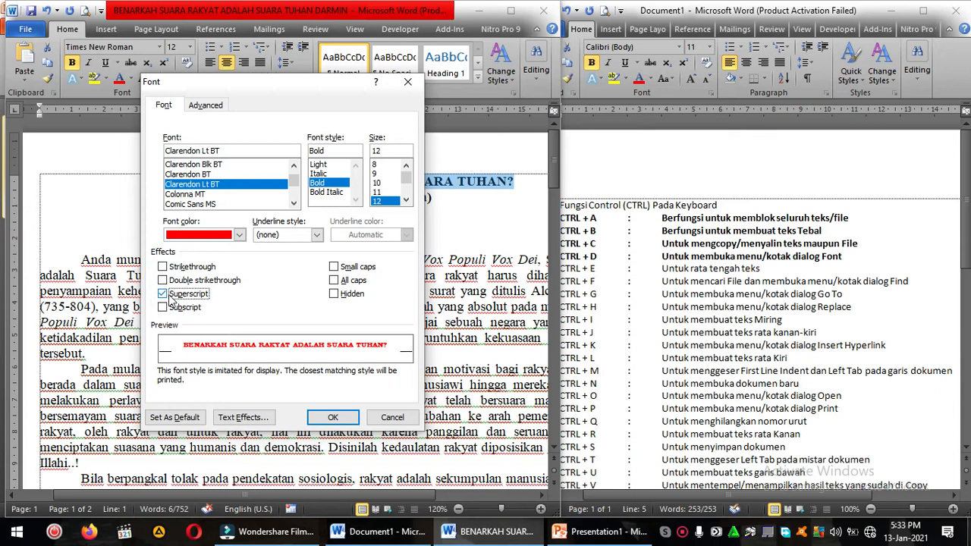
left_click(332, 419)
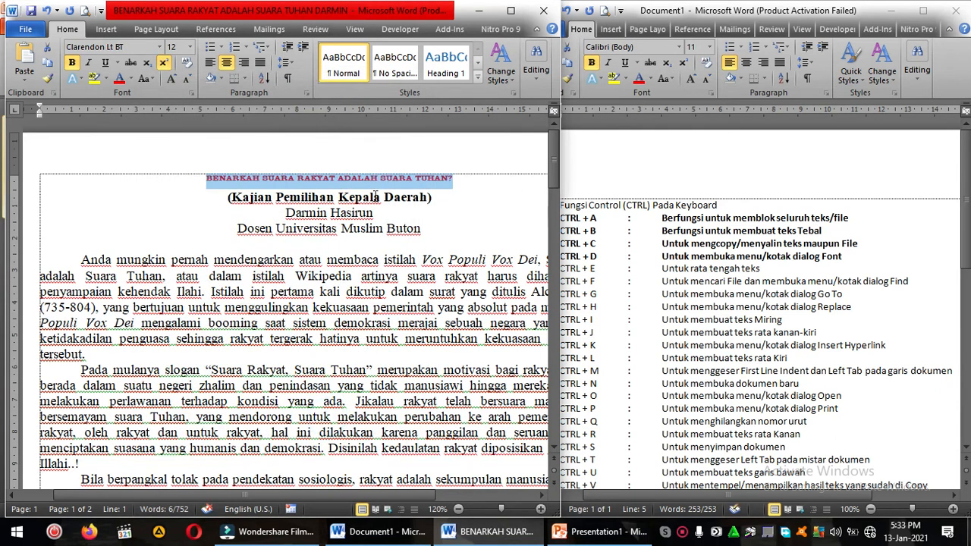
Step: Set the title's font size to 14 and deselect it
left_click(190, 47)
left_click(173, 123)
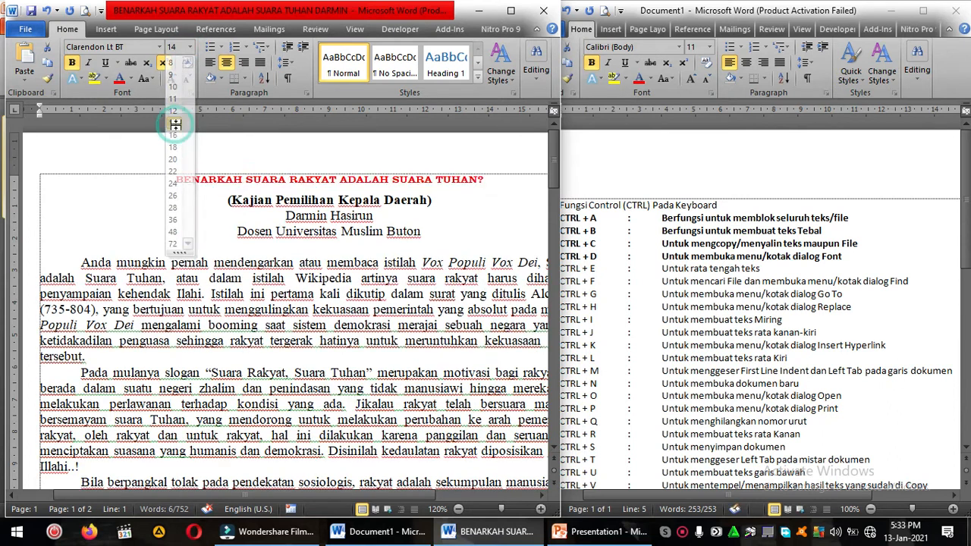
left_click(220, 189)
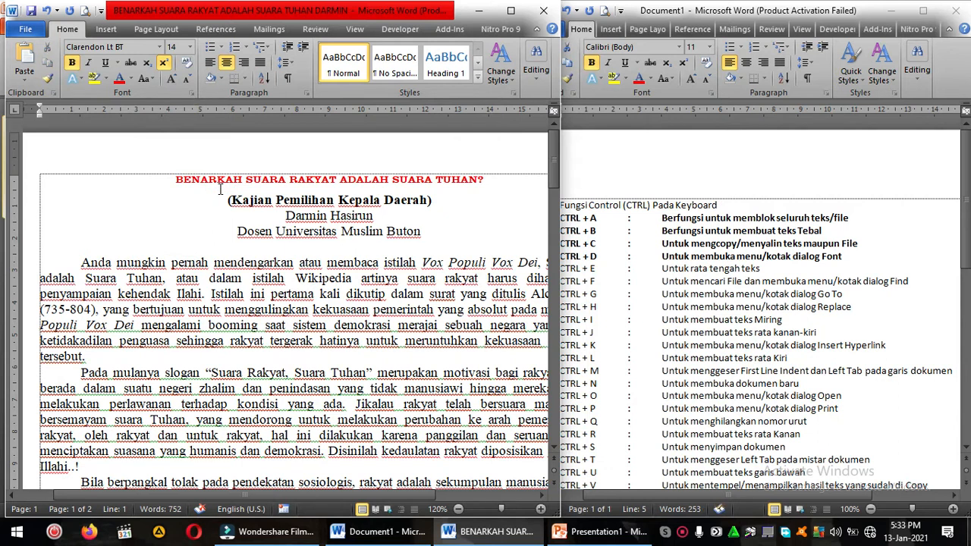
left_click(227, 199)
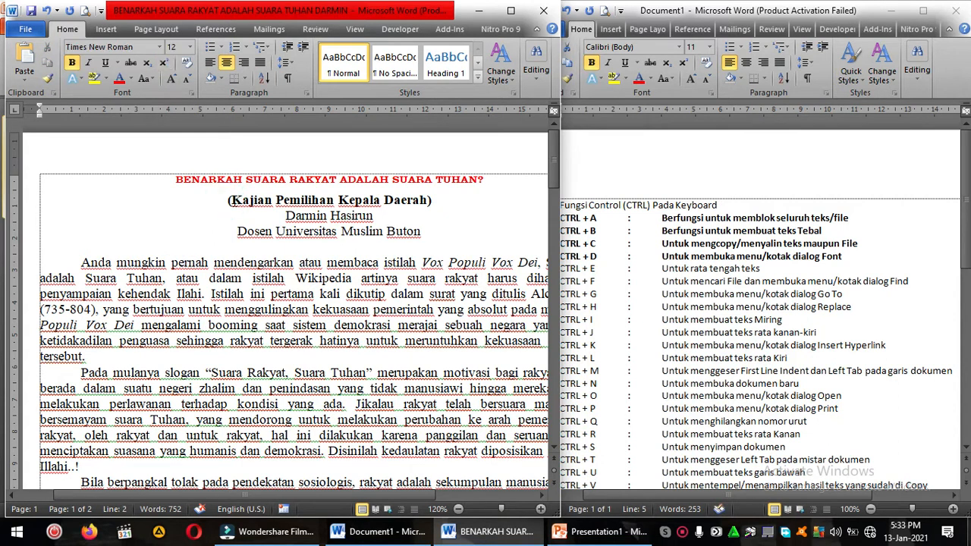
Step: Bold the CTRL + E entry in the shortcut list
left_click(631, 257)
left_click(590, 271)
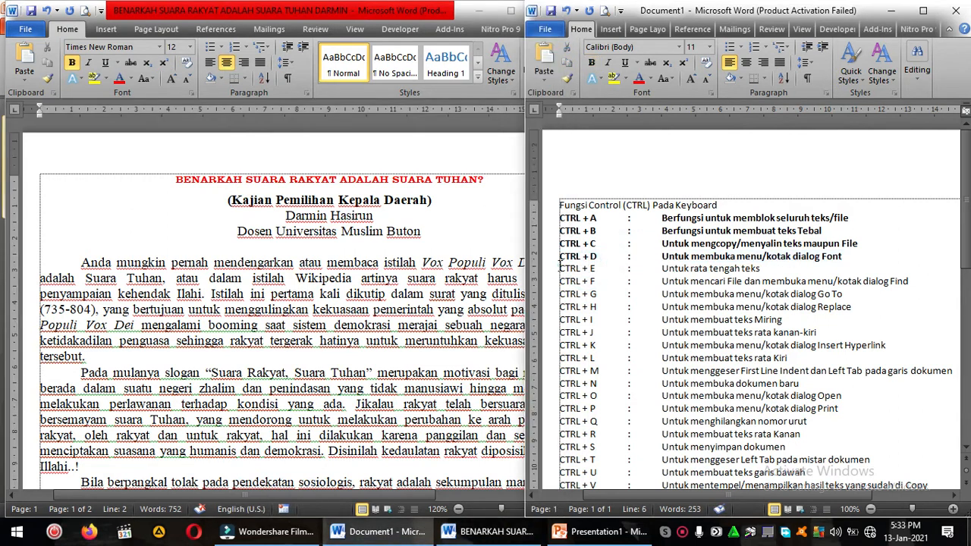
left_click_drag(562, 268, 762, 271)
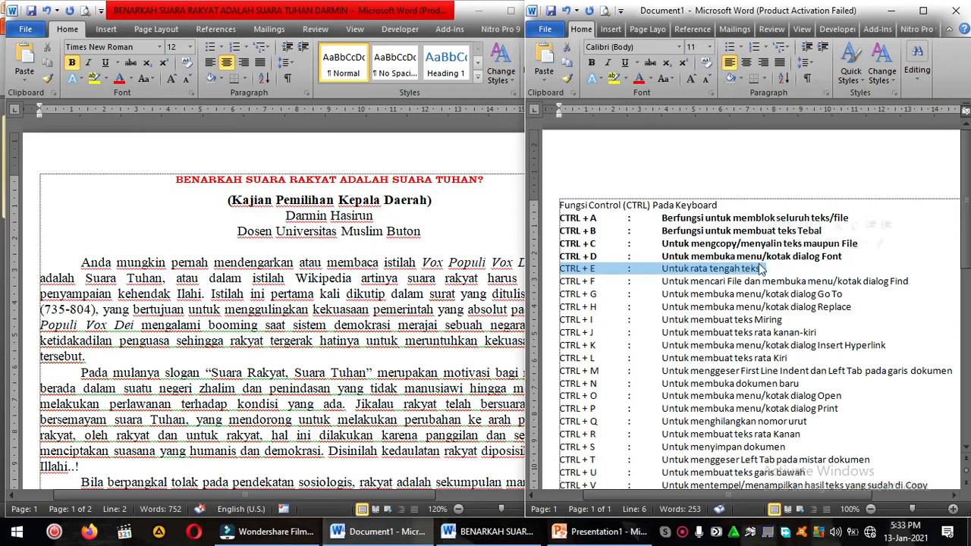
key("ctrl+b")
Step: Center the article's first body paragraph
left_click(395, 270)
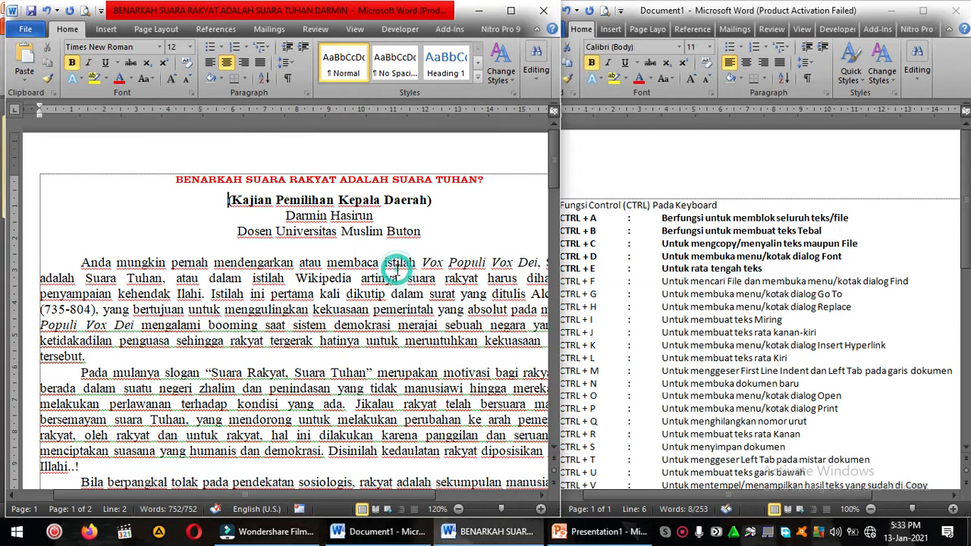
left_click_drag(80, 263, 87, 356)
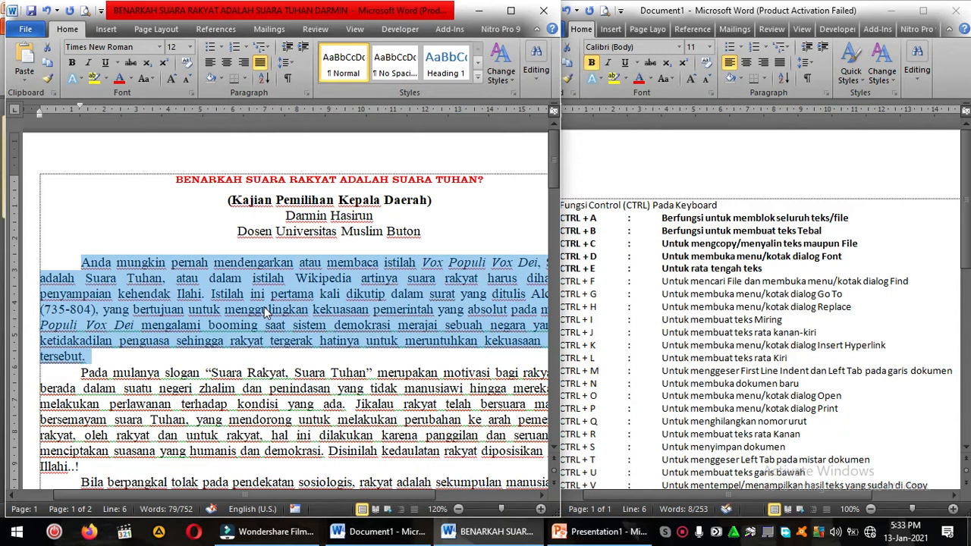
key("ctrl+e")
left_click(265, 311)
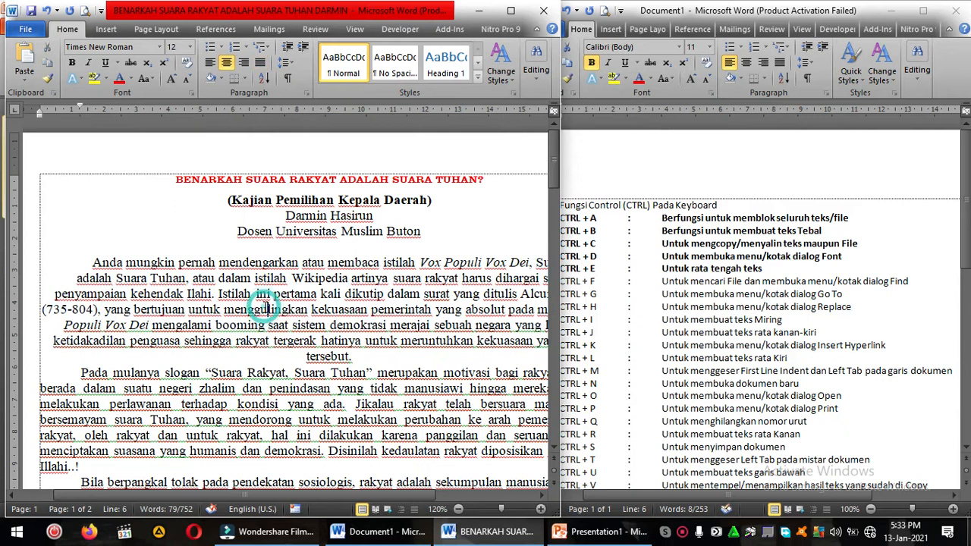
Step: Left-align the article's first body paragraph
left_click_drag(86, 263, 358, 362)
key("ctrl+j")
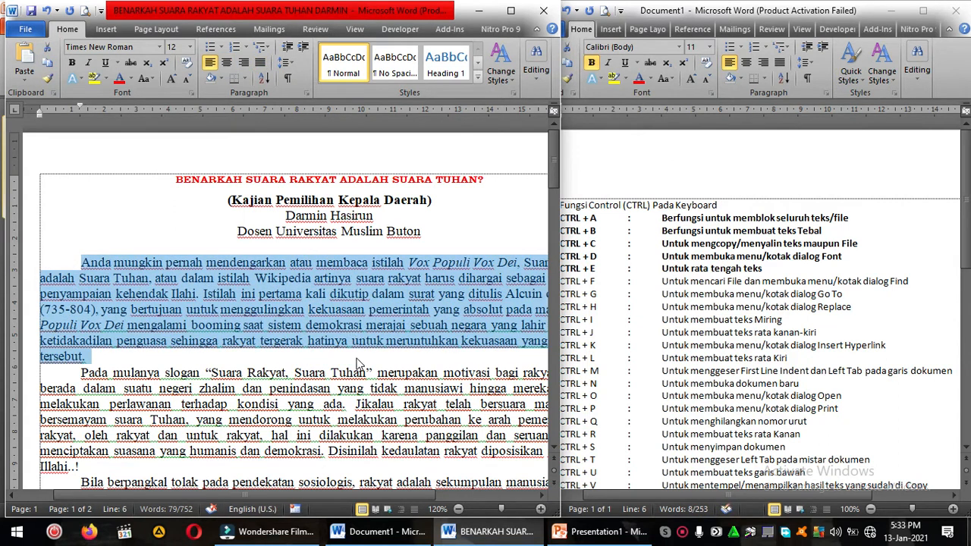
left_click(338, 310)
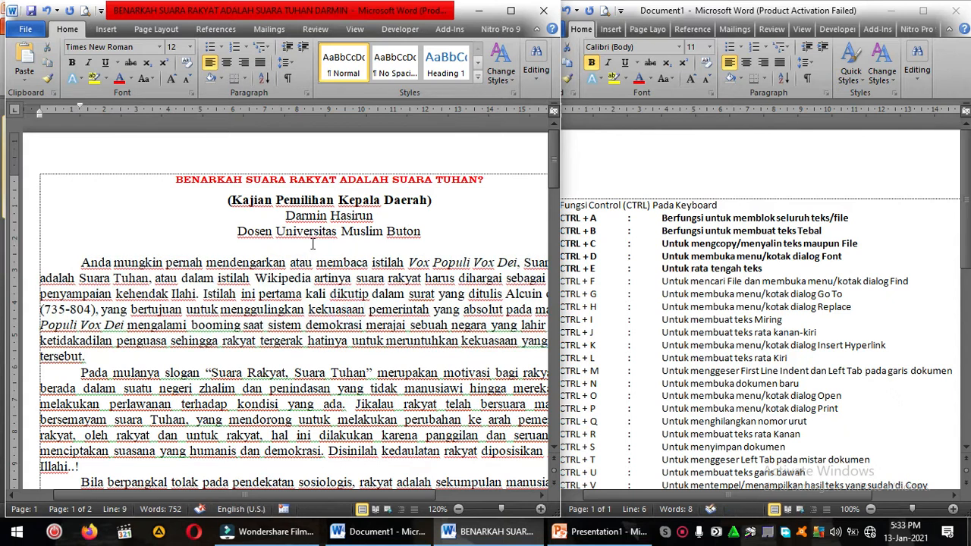
Step: Left-align the author name and affiliation lines below the title, and center them again
left_click_drag(285, 215, 418, 239)
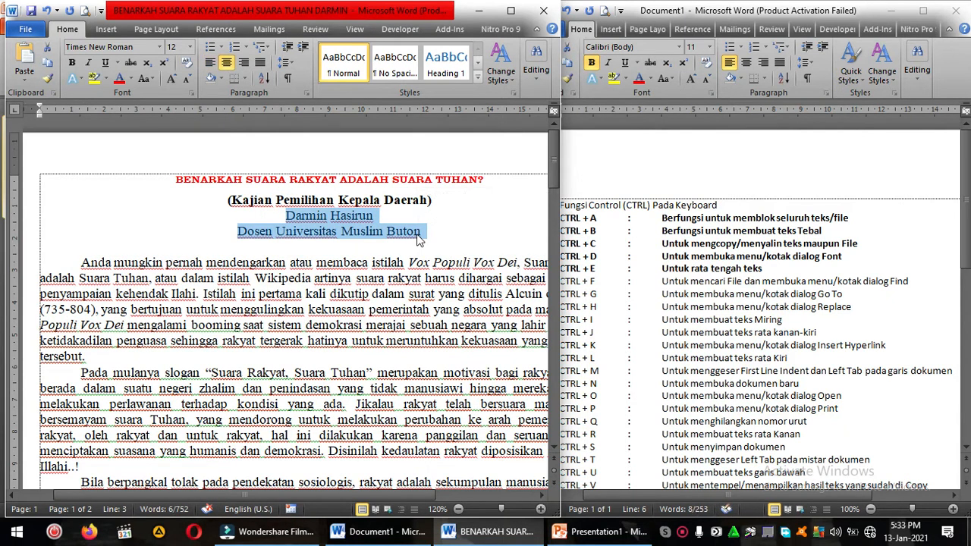
key("ctrl+l")
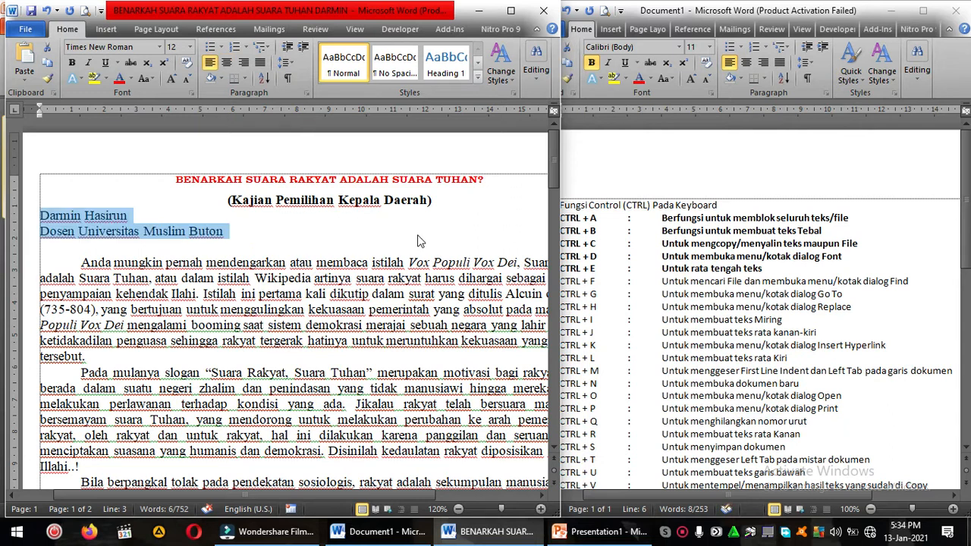
key("ctrl+e")
left_click(422, 233)
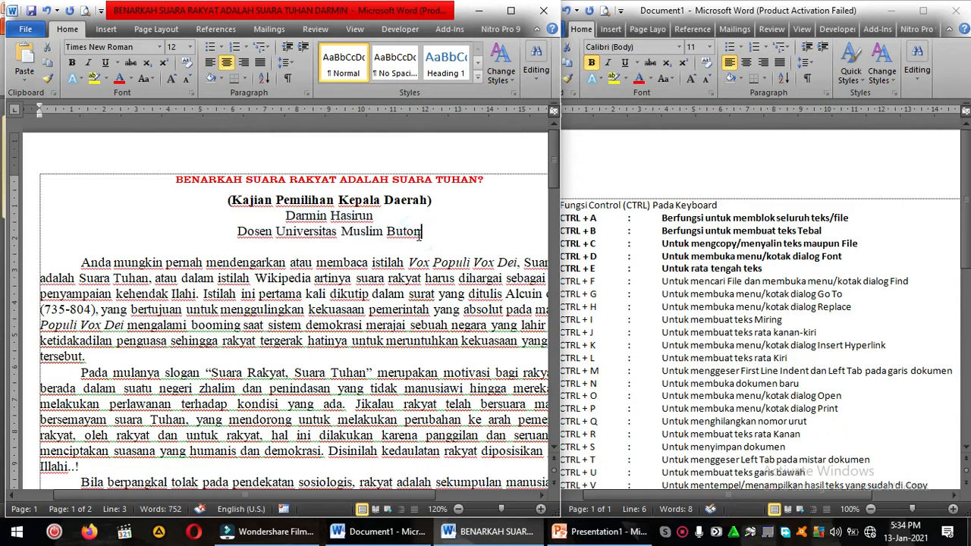
Step: Bold the CTRL + F entry in the shortcut list
left_click(591, 309)
left_click_drag(561, 282, 897, 282)
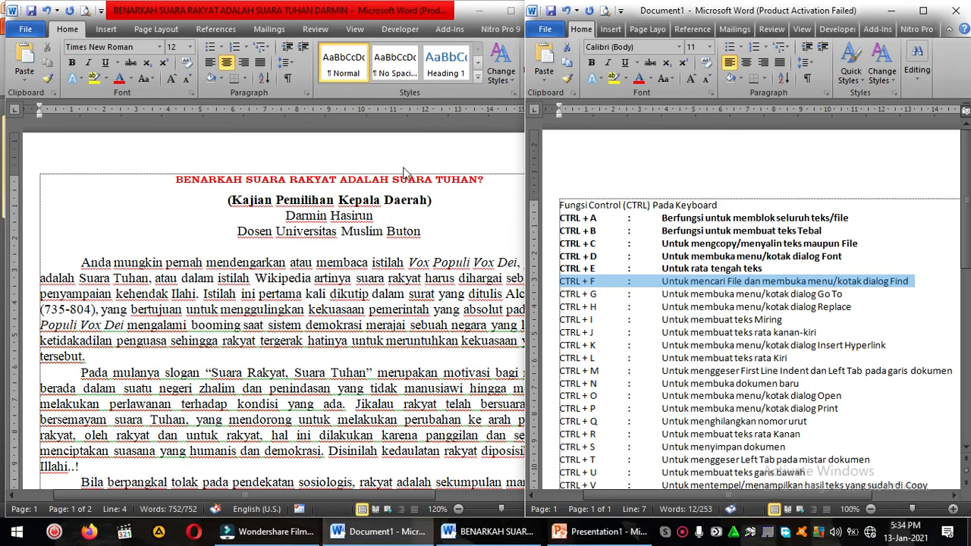
key("ctrl+b")
Step: Search the article for the word TUHAN, using the occurrence in the title as the search text
left_click(364, 258)
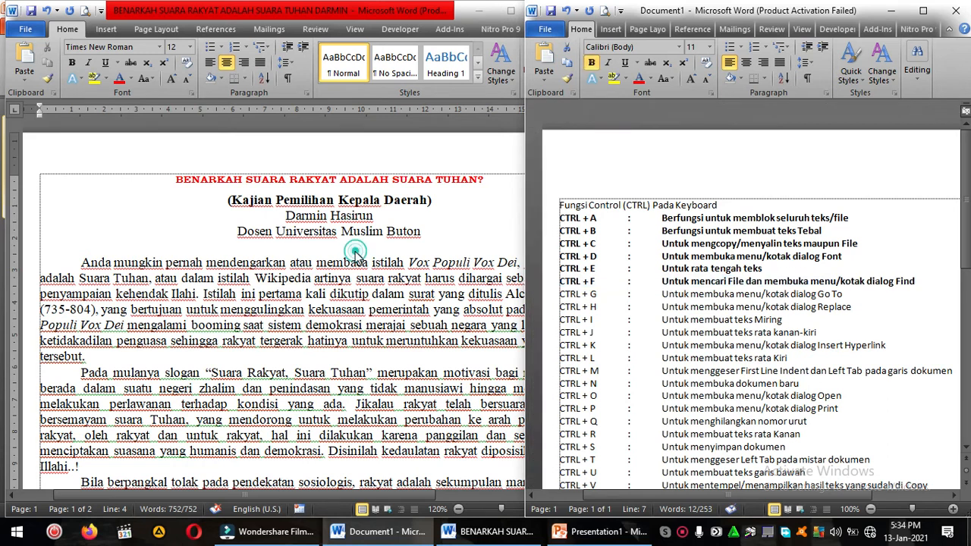
left_click_drag(435, 180, 477, 182)
left_click(477, 182)
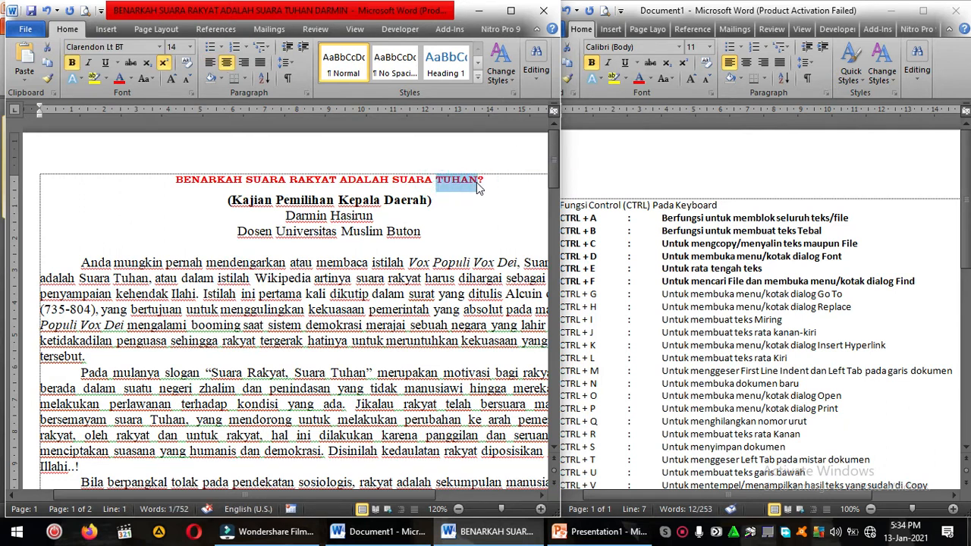
key("ctrl+f")
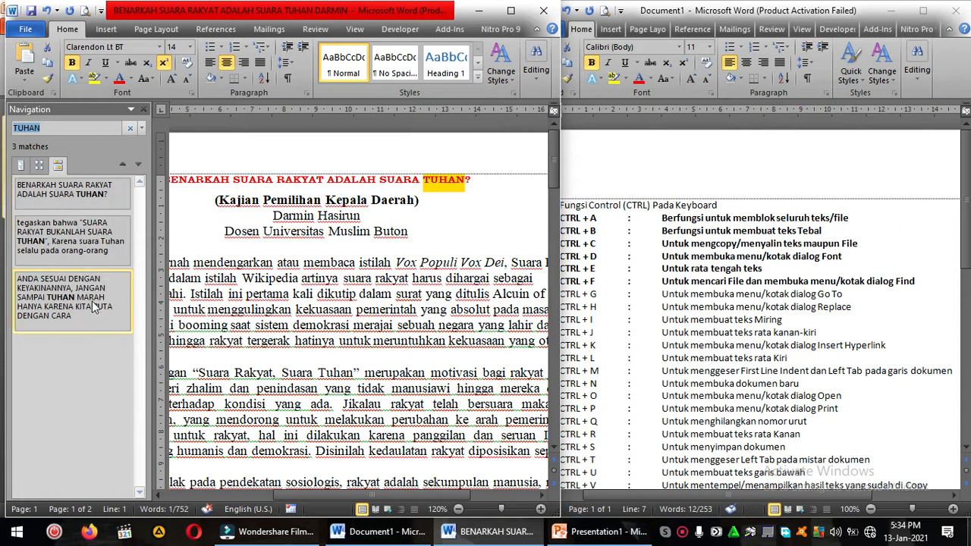
Step: Search the article for the word SUARA, using the occurrence before TUHAN in the title, and close the search results
left_click(447, 200)
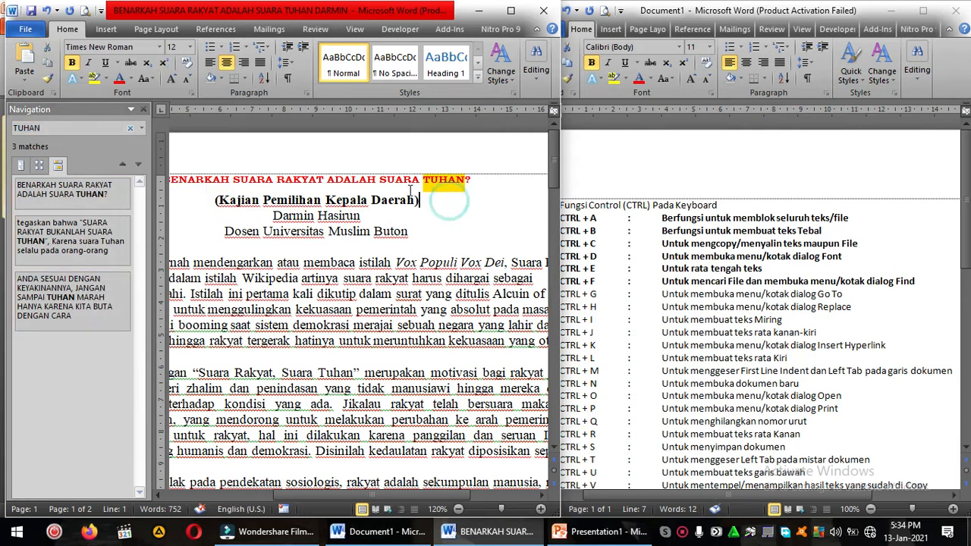
left_click_drag(383, 177, 421, 184)
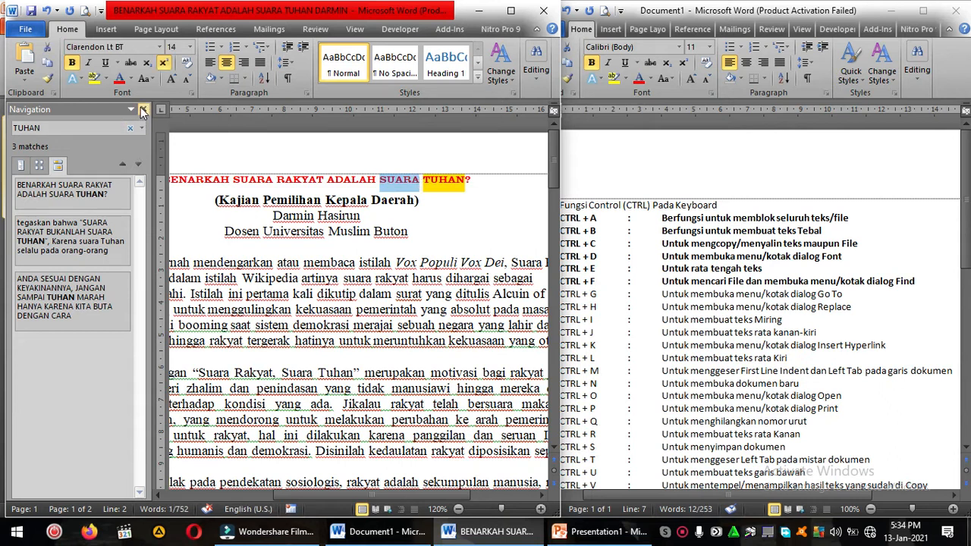
left_click(142, 109)
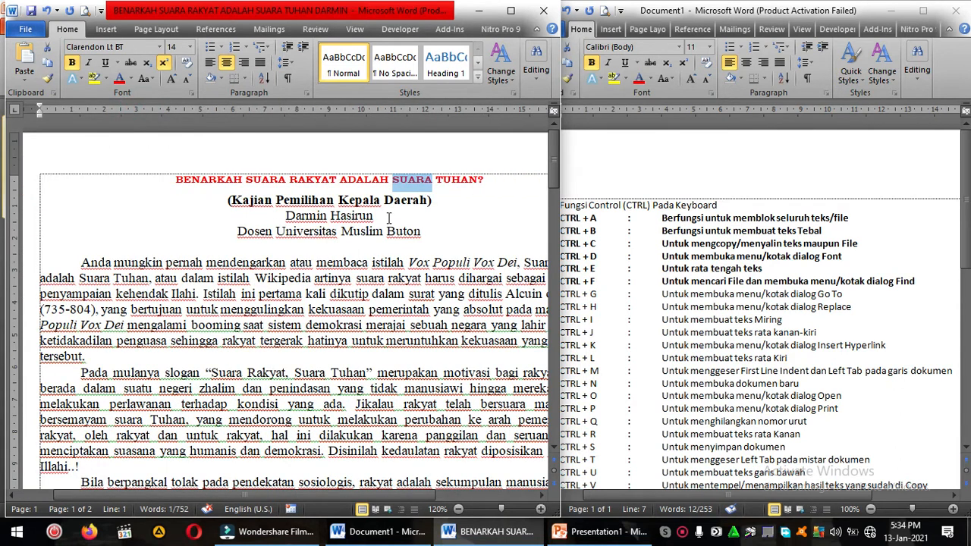
key("ctrl+f")
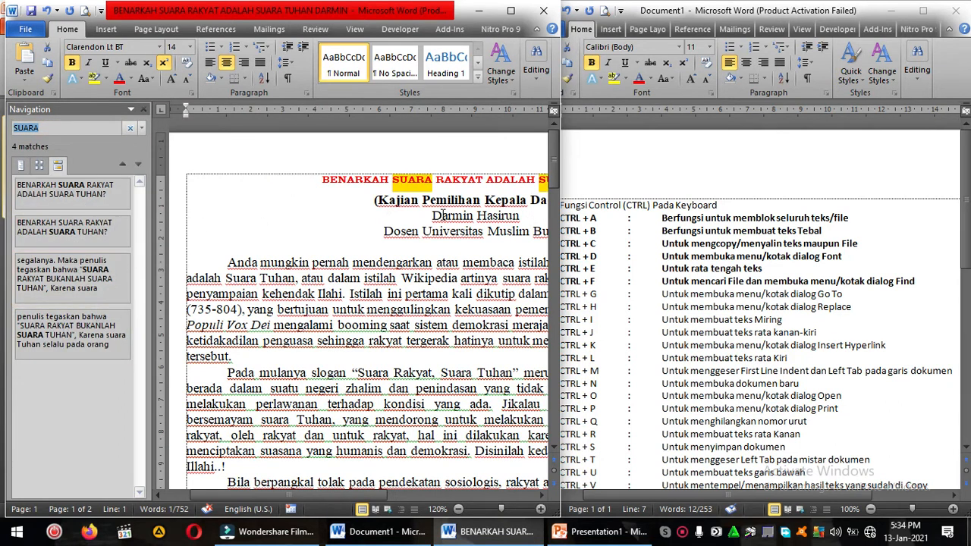
left_click(80, 128)
left_click(145, 110)
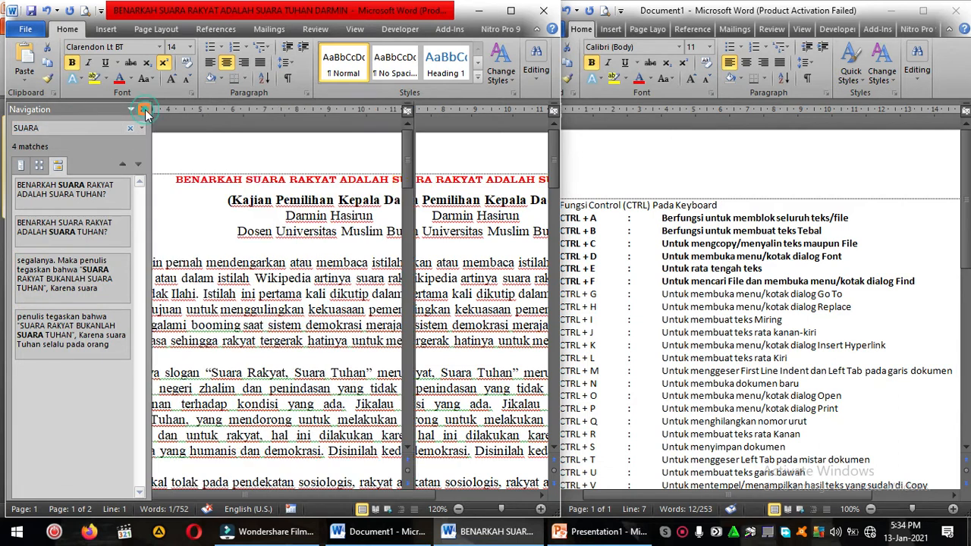
Step: Bold the CTRL + G entry in the shortcut list
left_click(692, 289)
left_click_drag(558, 294, 846, 296)
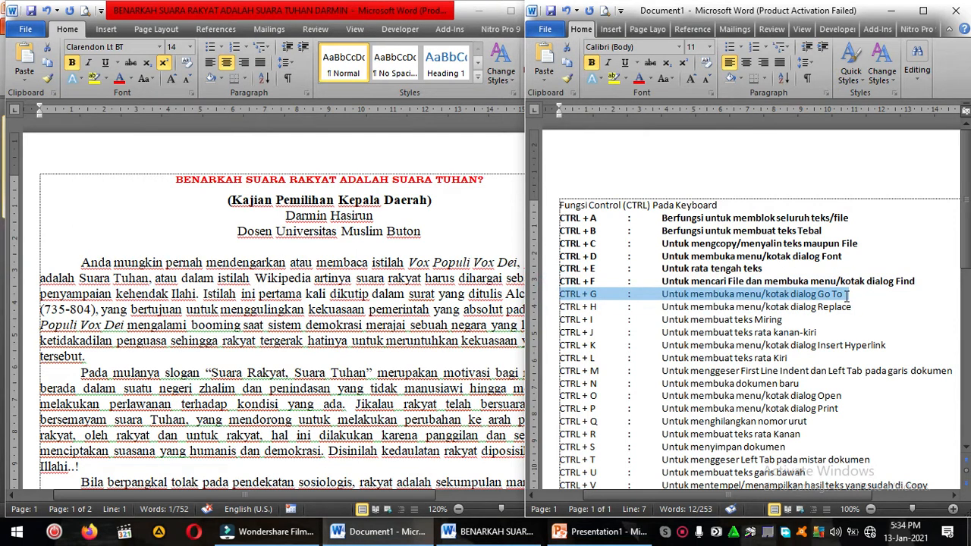
key("ctrl+b")
left_click(356, 233)
left_click(320, 220)
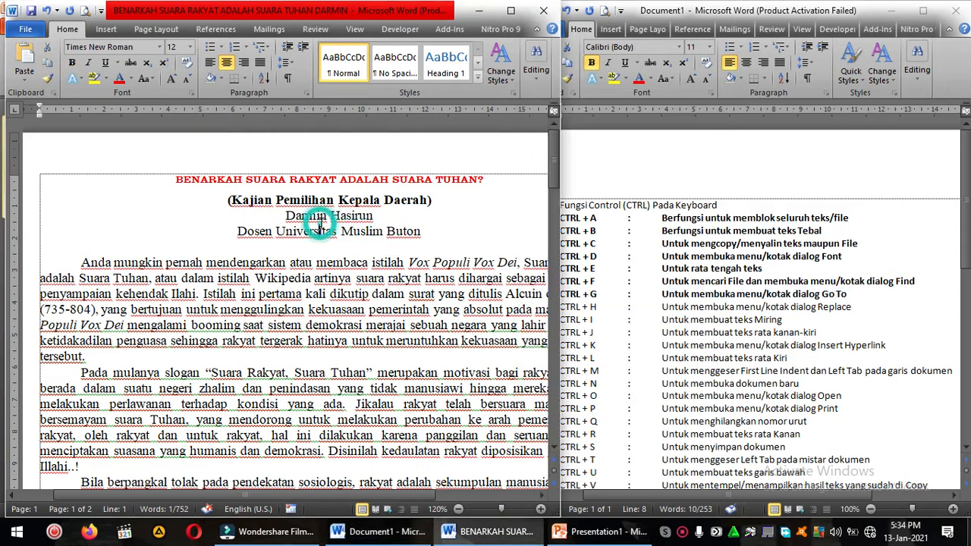
left_click(388, 198)
left_click(311, 235)
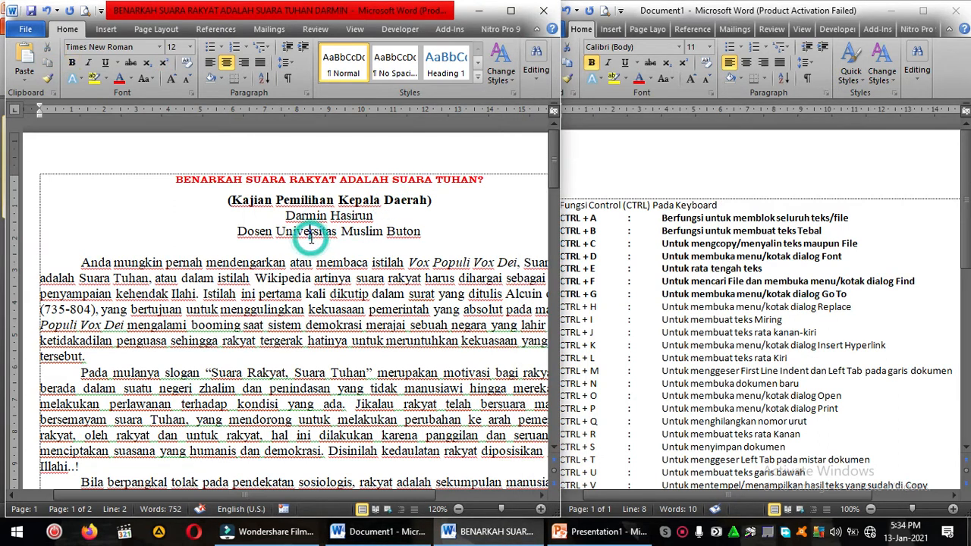
left_click_drag(289, 180, 337, 187)
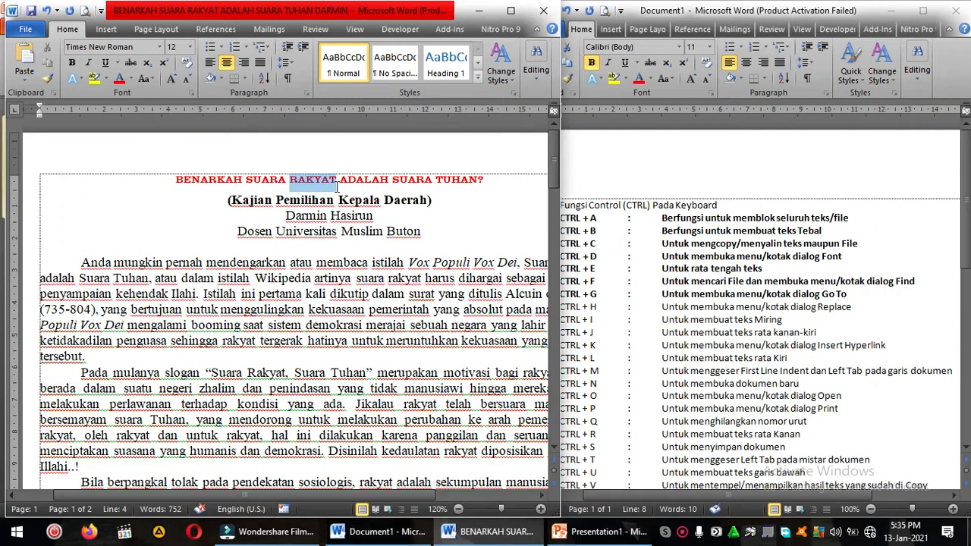
left_click(288, 181)
left_click(657, 295)
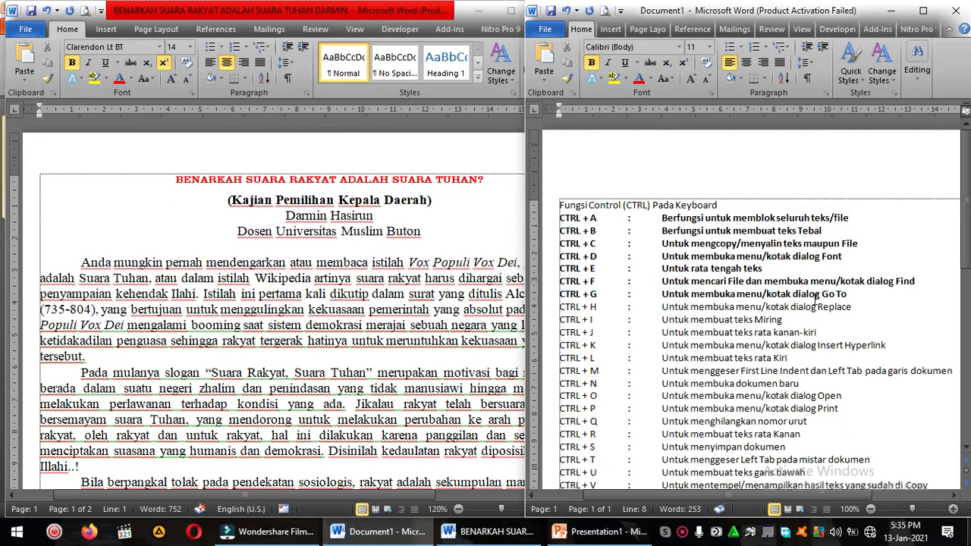
left_click(311, 180)
double_click(246, 180)
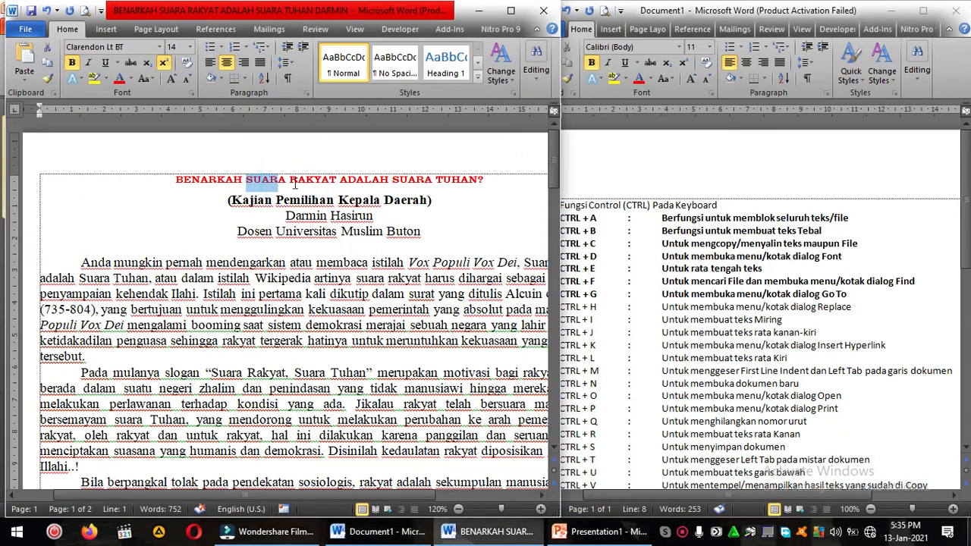
left_click_drag(292, 182, 335, 186)
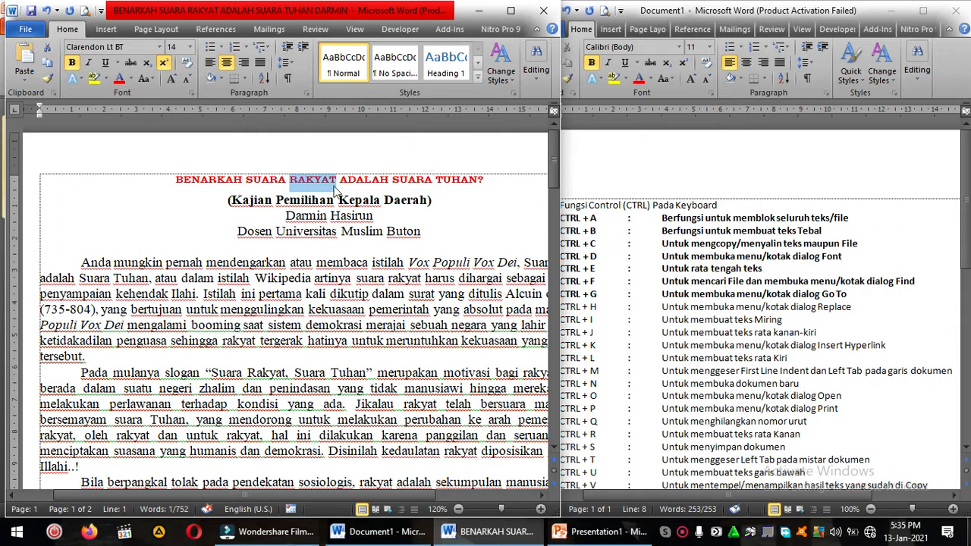
left_click(331, 187)
double_click(288, 177)
left_click(302, 182)
left_click_drag(301, 181, 291, 174)
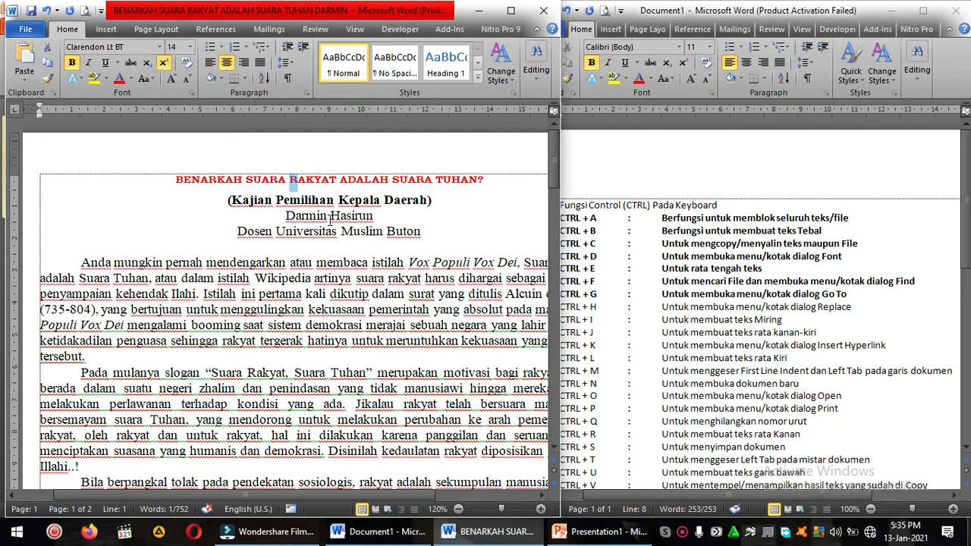
Step: Bring up Go To with RAKYAT selected in the article's title, and set RAKYAT as the text to find for replacement
scroll(331, 220, "up", 3)
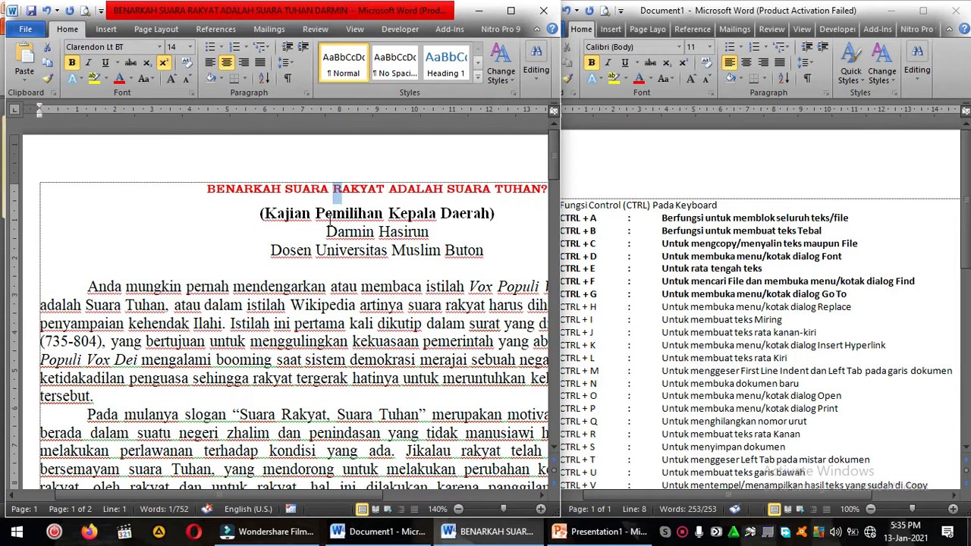
left_click_drag(355, 198, 414, 205)
key("ctrl+c")
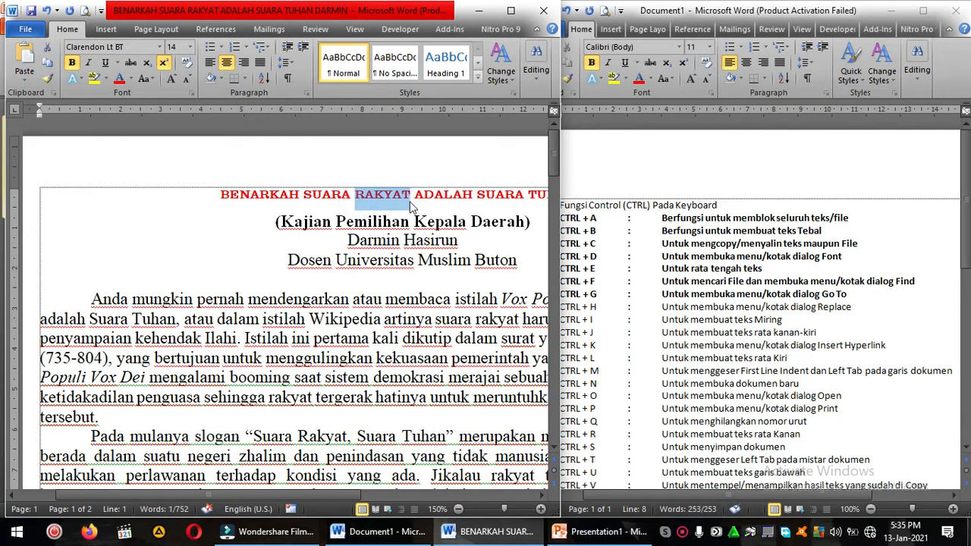
key("ctrl+g")
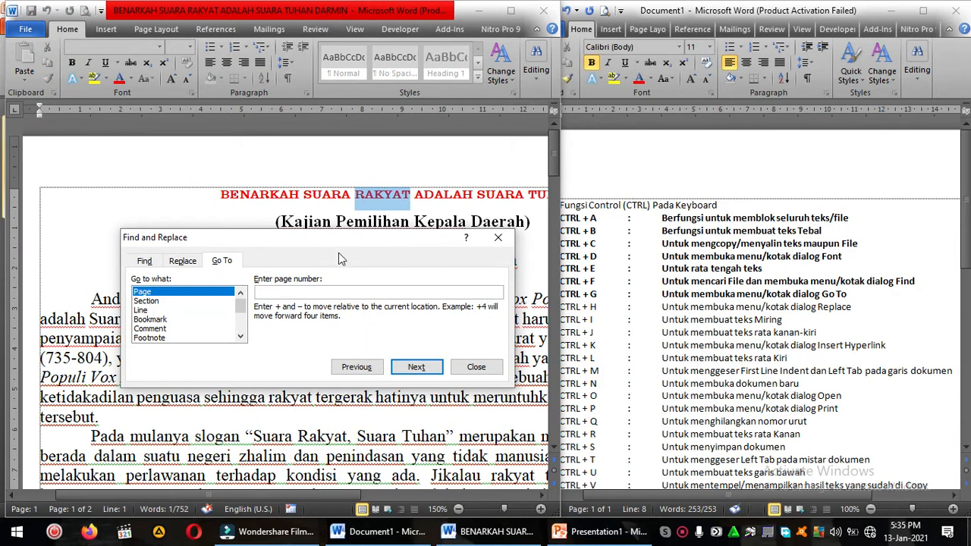
left_click(183, 260)
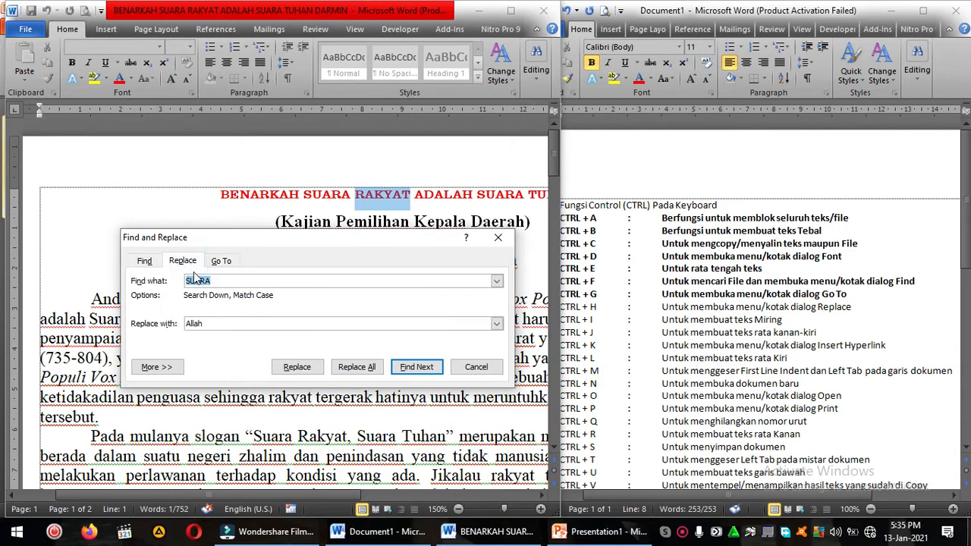
left_click(213, 281)
left_click(394, 208)
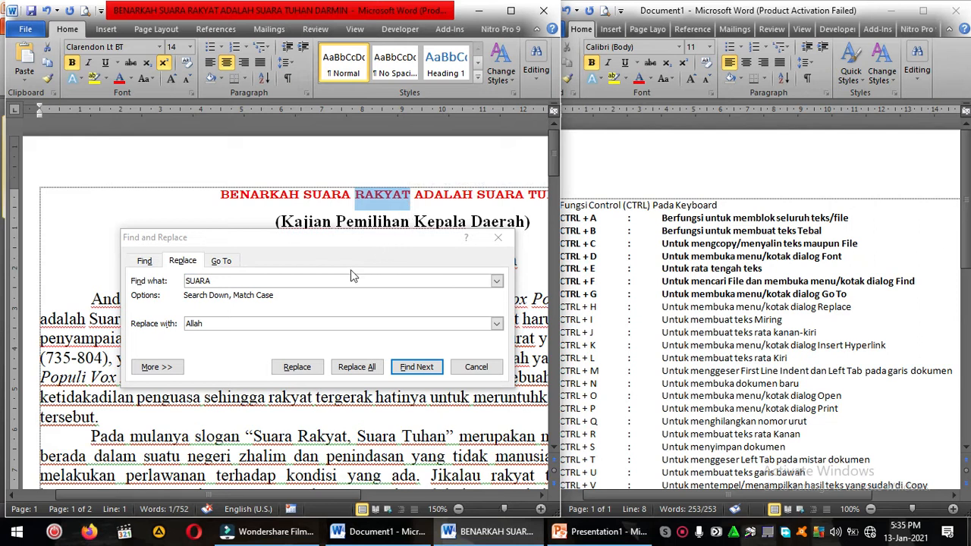
right_click(377, 200)
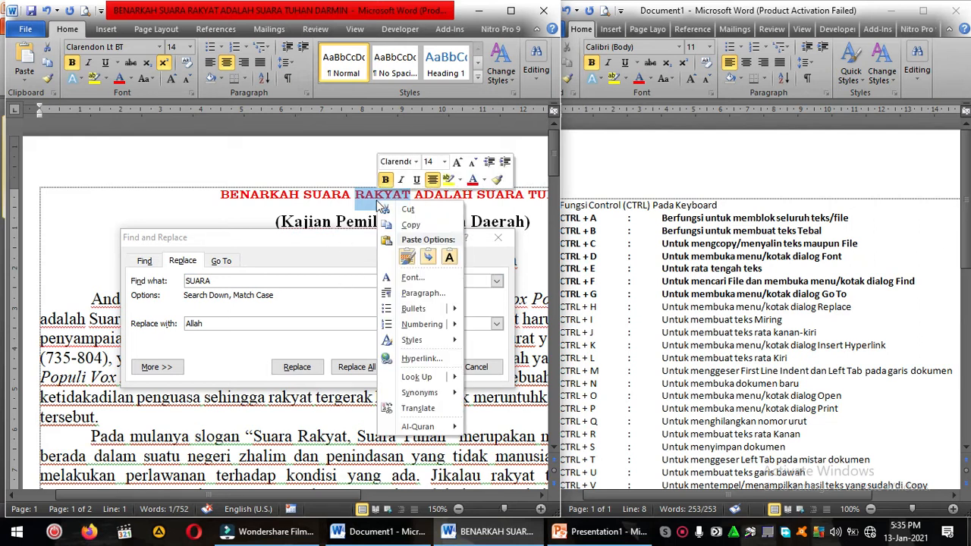
left_click(284, 256)
double_click(276, 283)
right_click(203, 283)
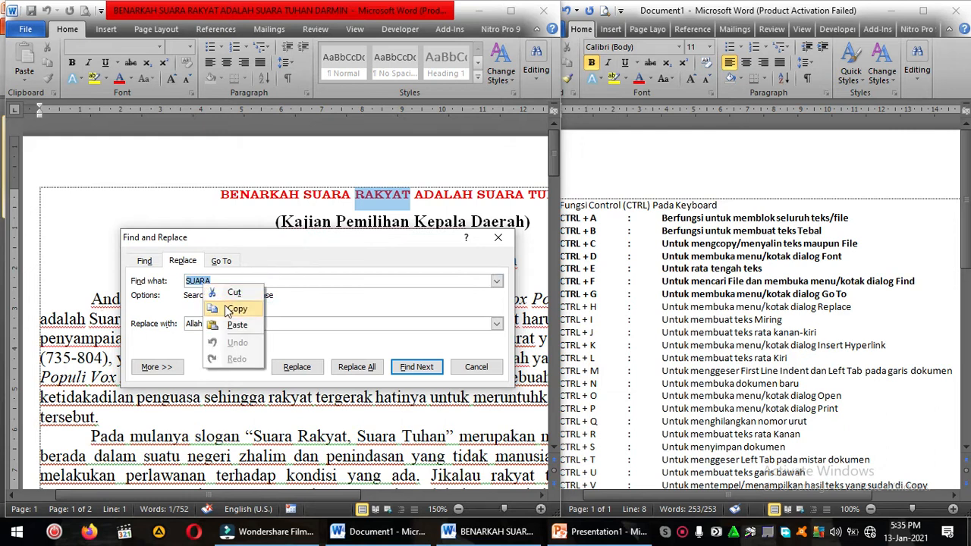
left_click(229, 323)
Step: Replace all occurrences of RAKYAT in the article with MASYARAKAT and close the dialog
double_click(226, 322)
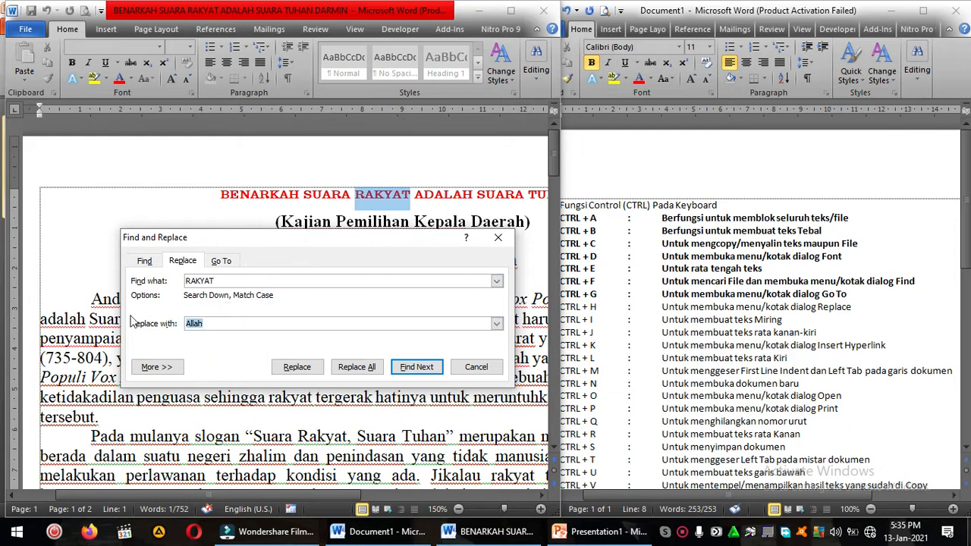
type("MASYARAKAT")
left_click(369, 369)
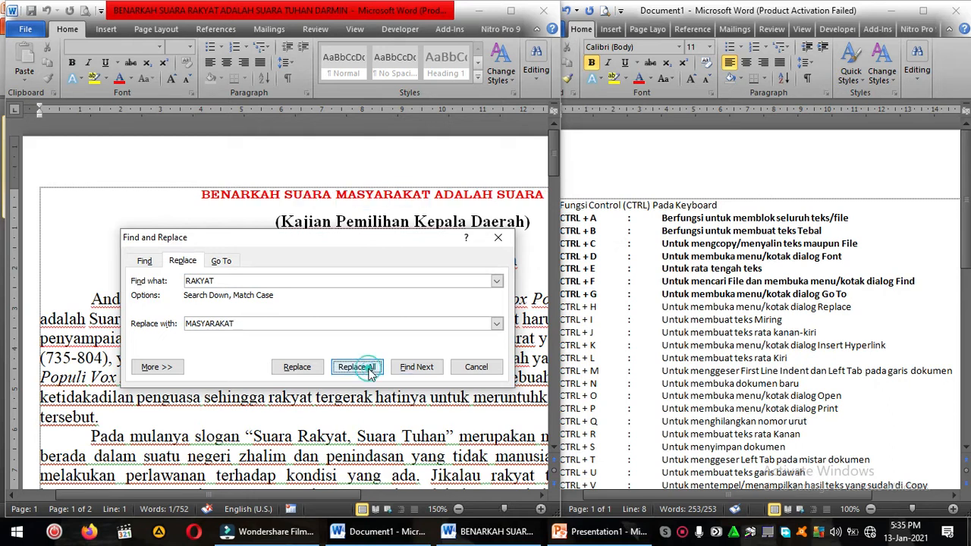
left_click(430, 302)
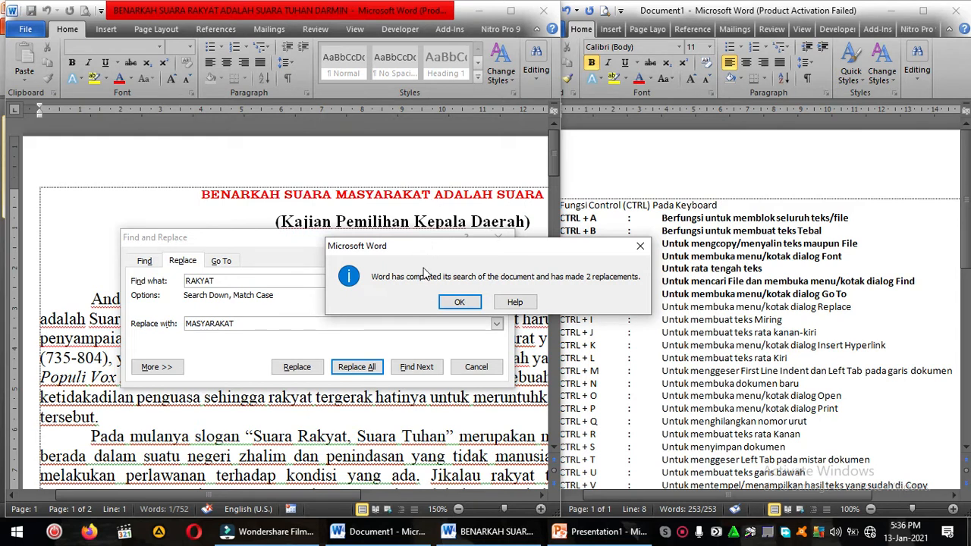
left_click(459, 302)
left_click(464, 370)
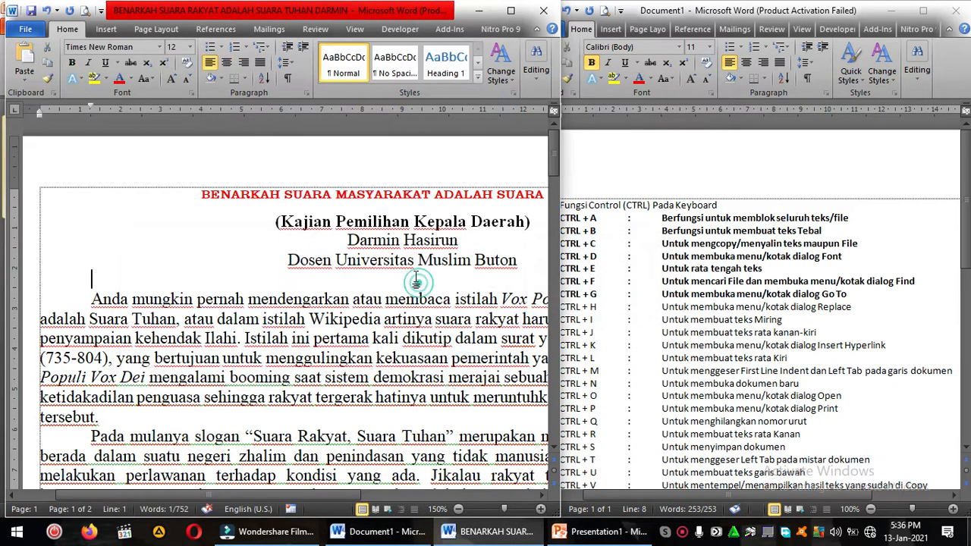
Step: Search the article for MASYARAKAT, taken from the title, and visit the body text match and the title match
left_click(384, 194)
left_click_drag(338, 193, 429, 197)
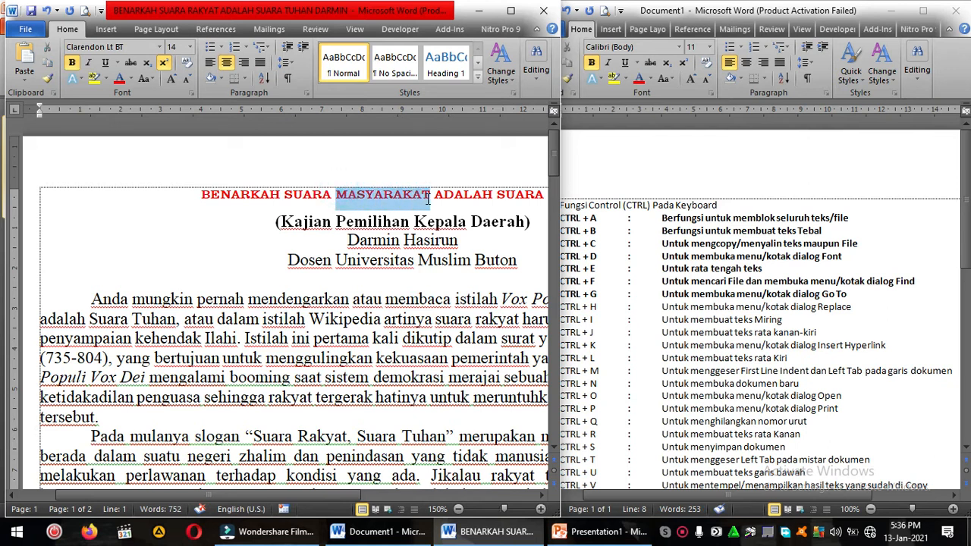
key("ctrl+f")
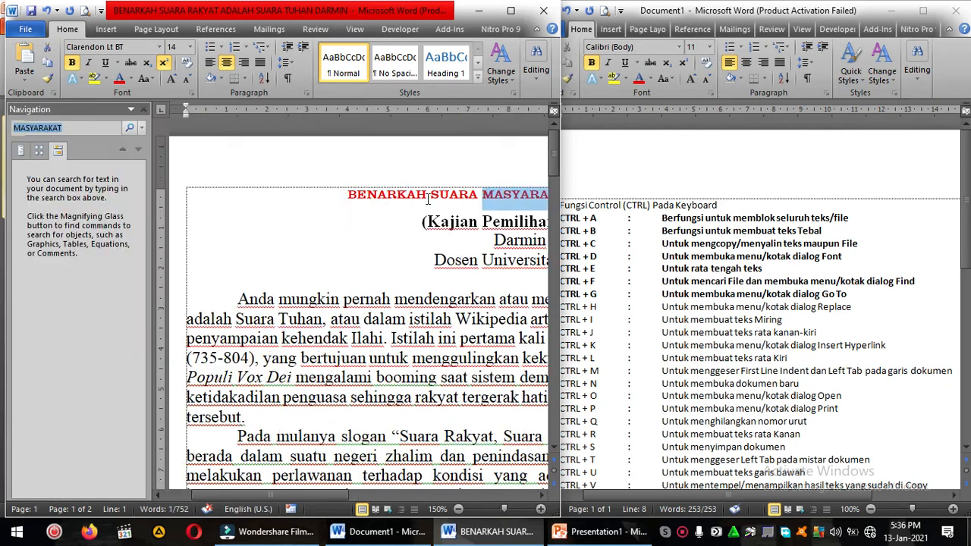
left_click(65, 250)
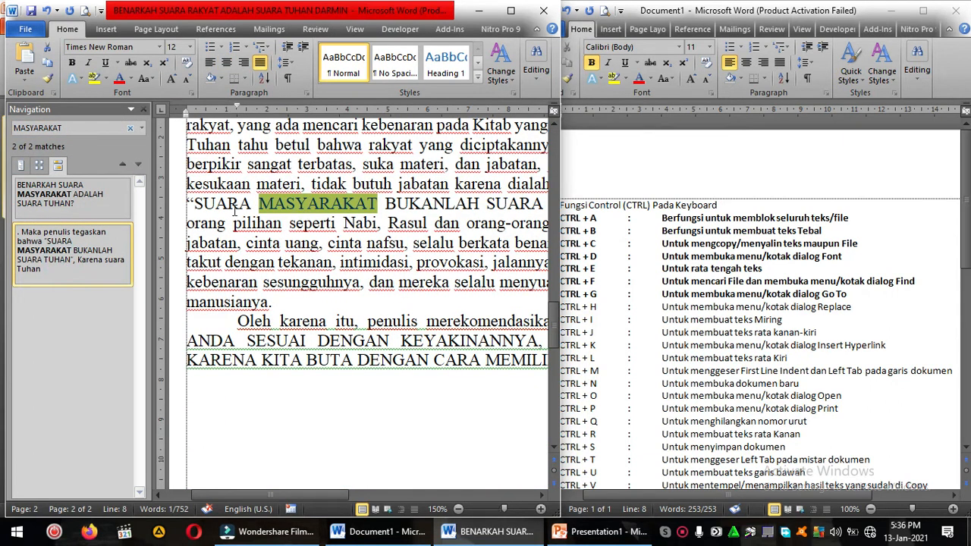
left_click(72, 198)
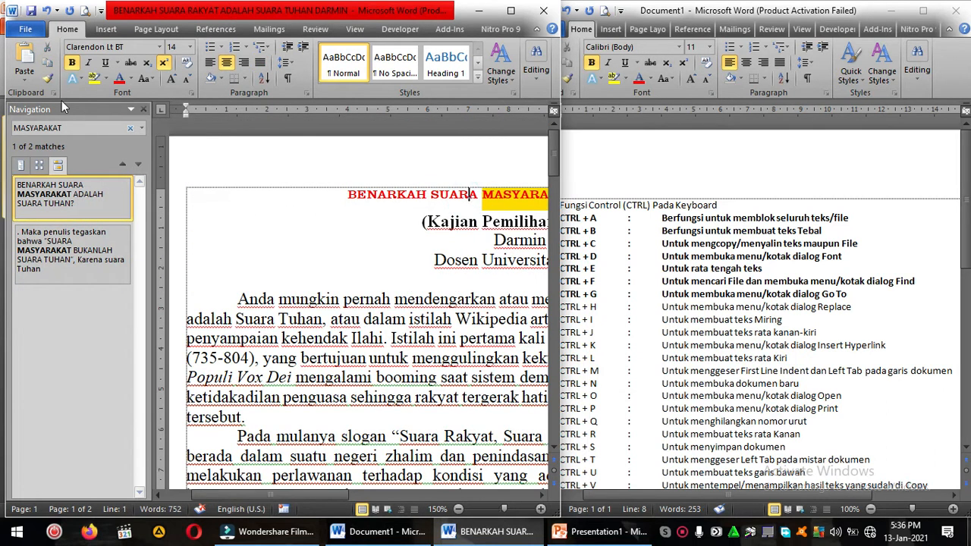
Step: Undo the replacement of RAKYAT with MASYARAKAT and close the search results
left_click(46, 11)
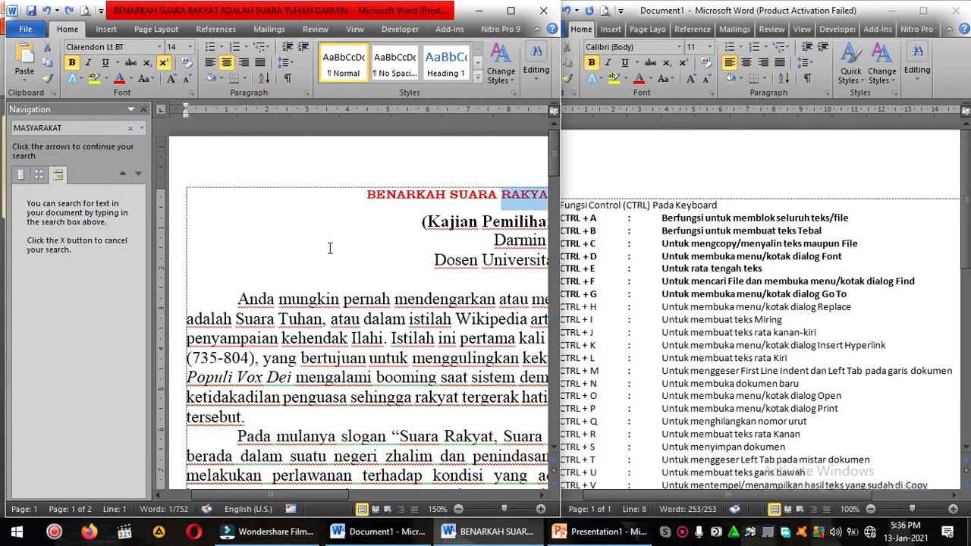
scroll(417, 302, "down", 3)
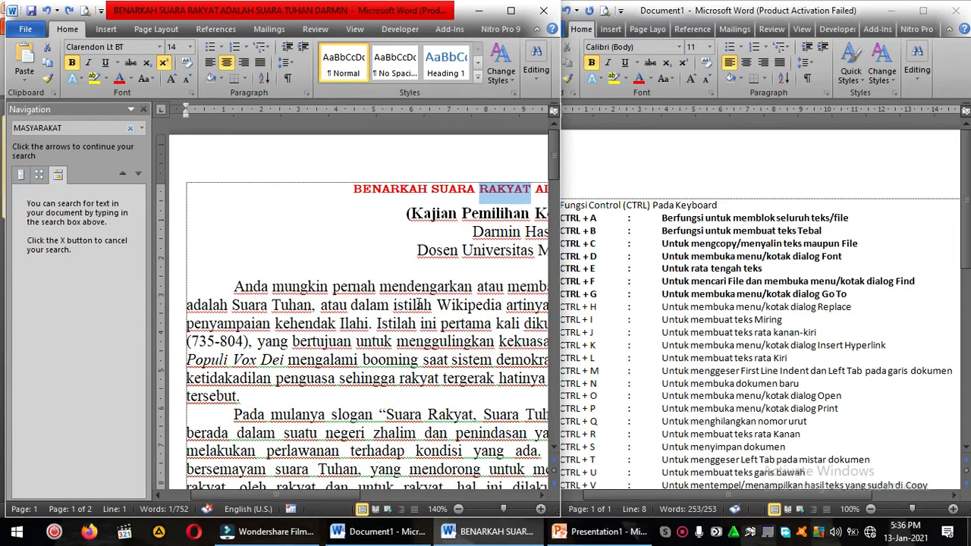
left_click(143, 110)
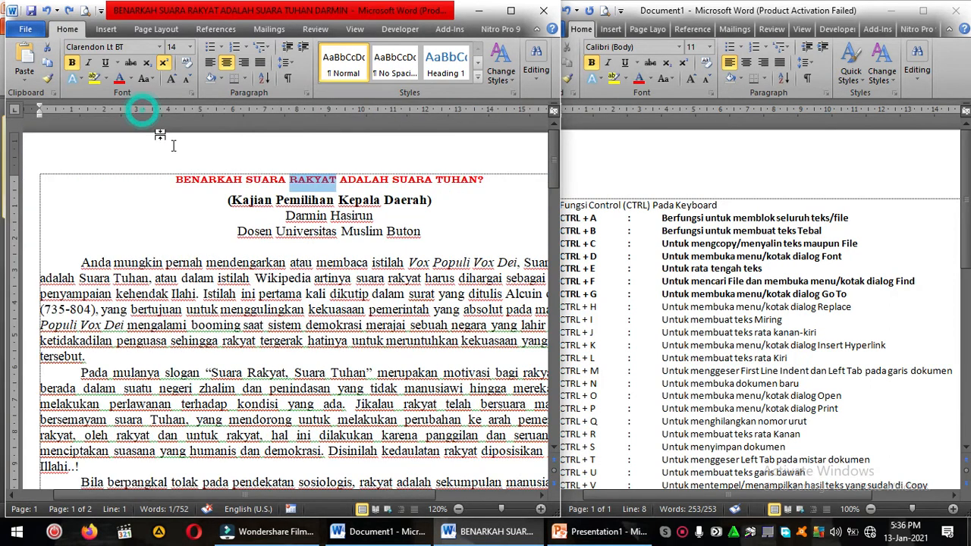
Step: Bold the CTRL + H entry in the shortcut list
left_click(617, 309)
left_click_drag(559, 307, 850, 313)
key("ctrl+b")
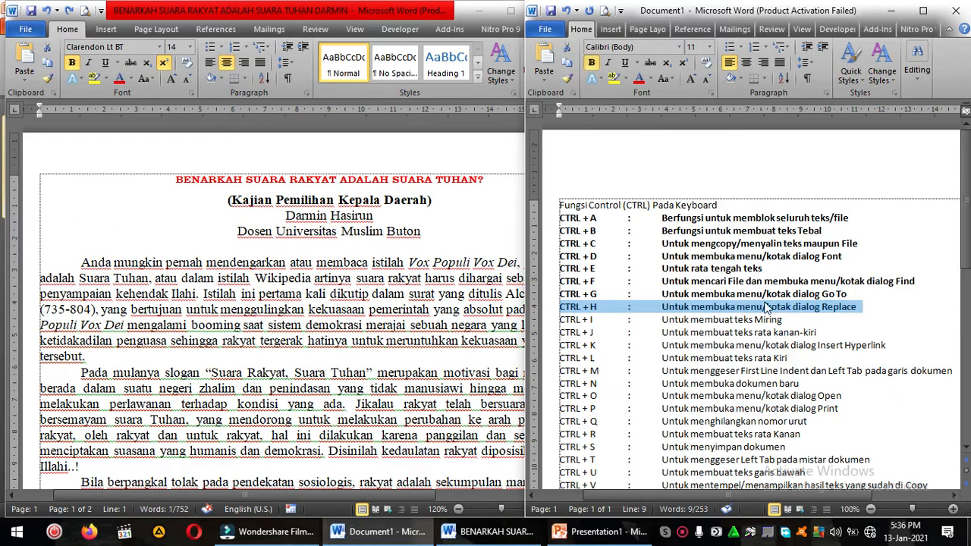
Step: Open the Find and Replace dialog for the article with its Replace options showing
left_click(410, 262)
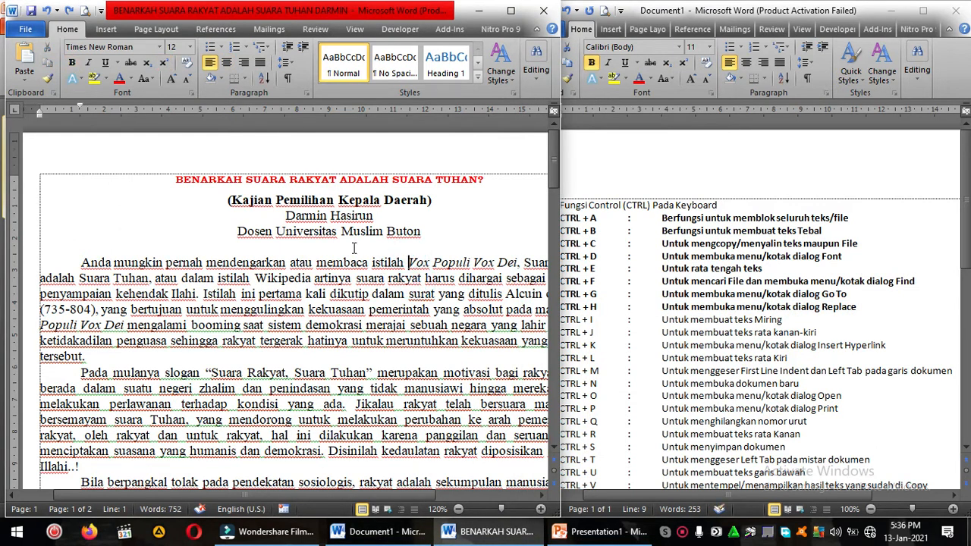
key("ctrl+h")
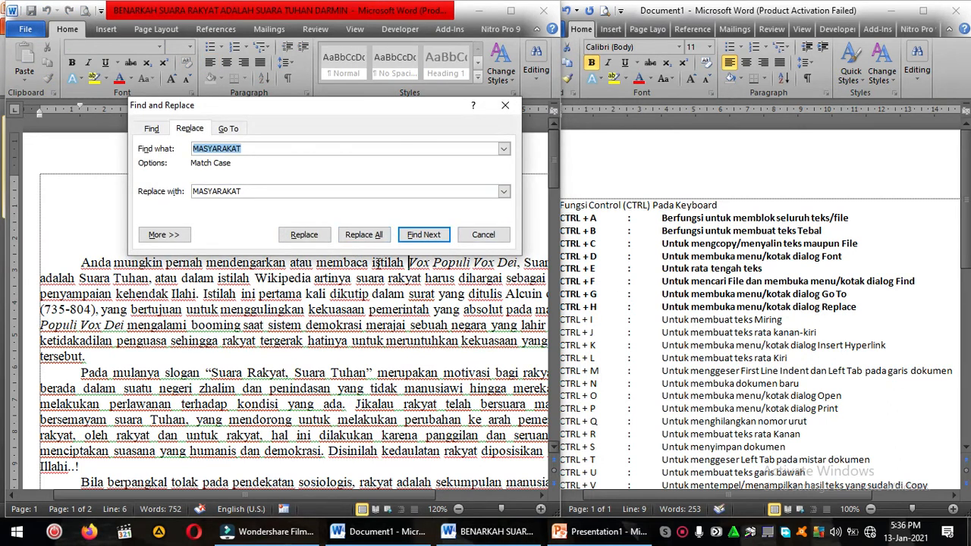
left_click(187, 132)
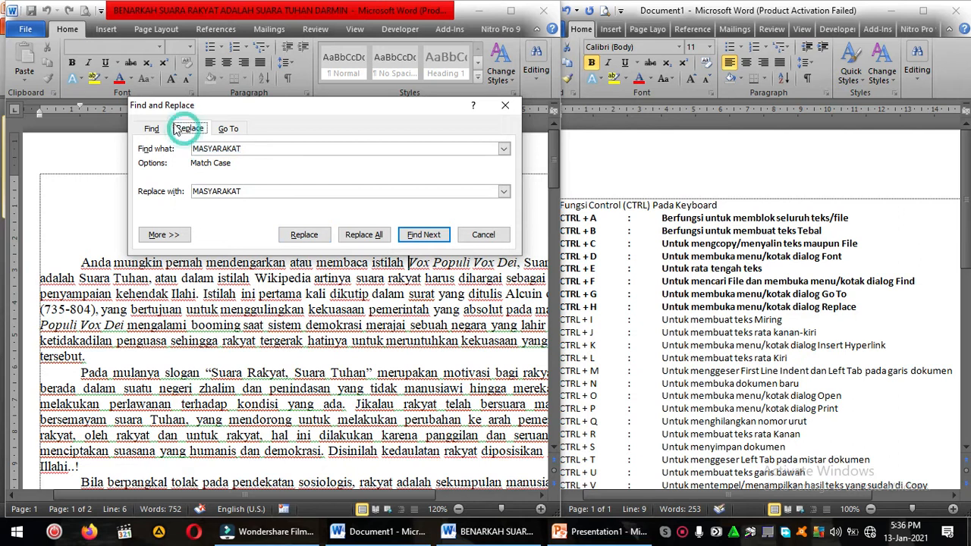
Step: Close the Find and Replace dialog and bold the CTRL + I entry in the shortcut list
left_click(152, 129)
left_click(190, 129)
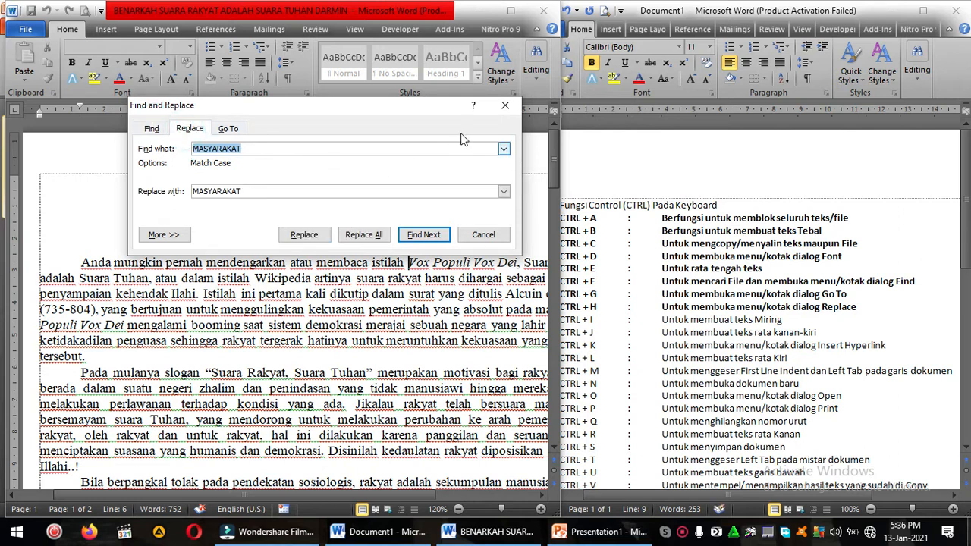
left_click(505, 105)
left_click(669, 326)
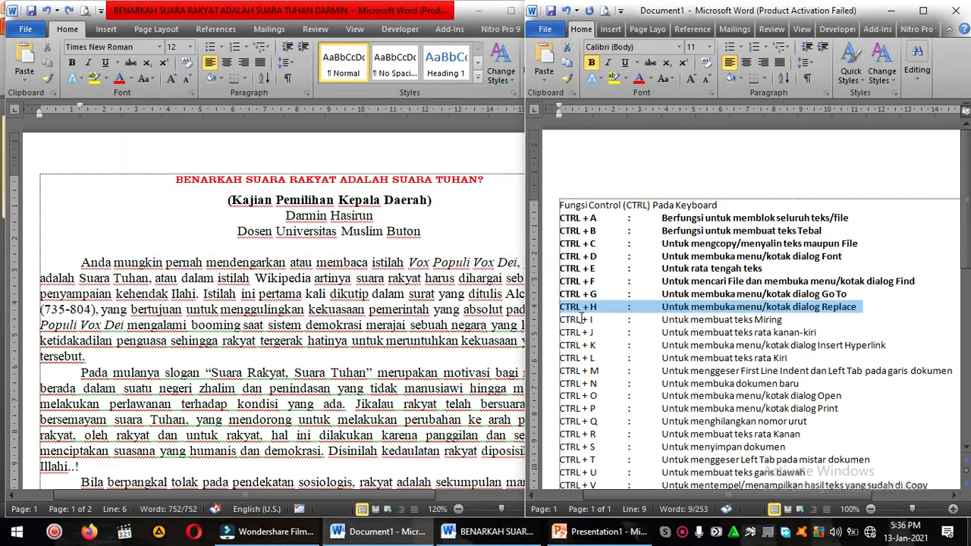
left_click_drag(562, 320, 774, 324)
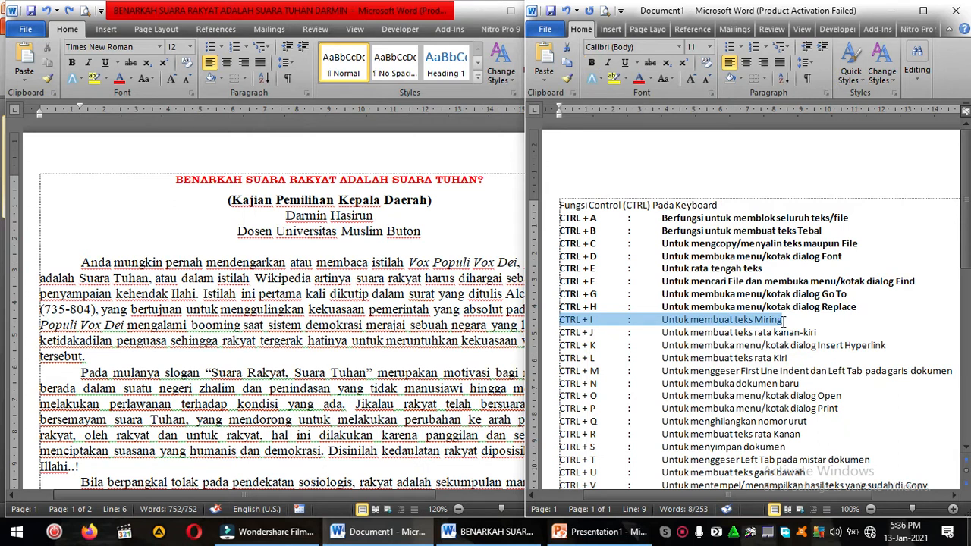
key("ctrl+b")
Step: Remove the italics from the phrase Vox Populi Vox Dei in the first line of the article's first paragraph
left_click(447, 284)
left_click(111, 238)
left_click(83, 263)
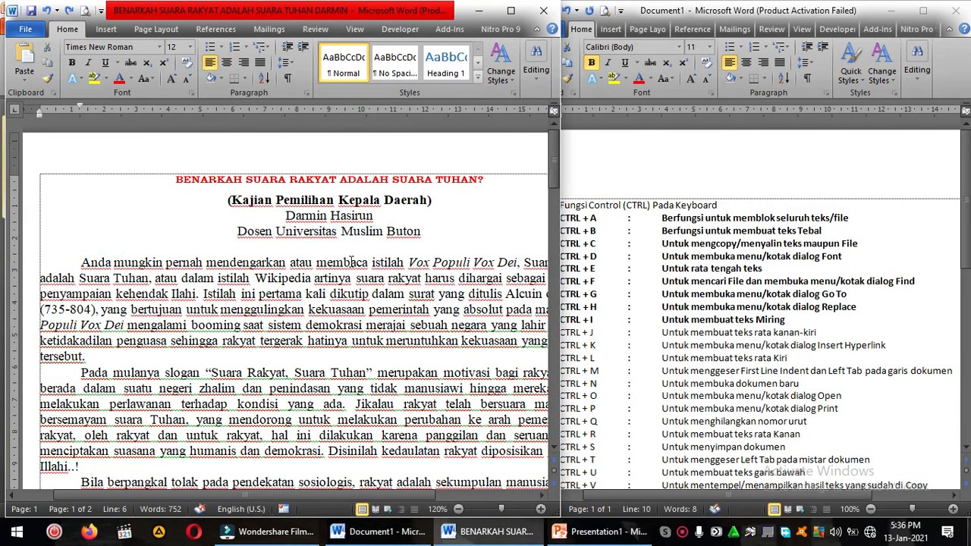
left_click_drag(410, 263, 514, 260)
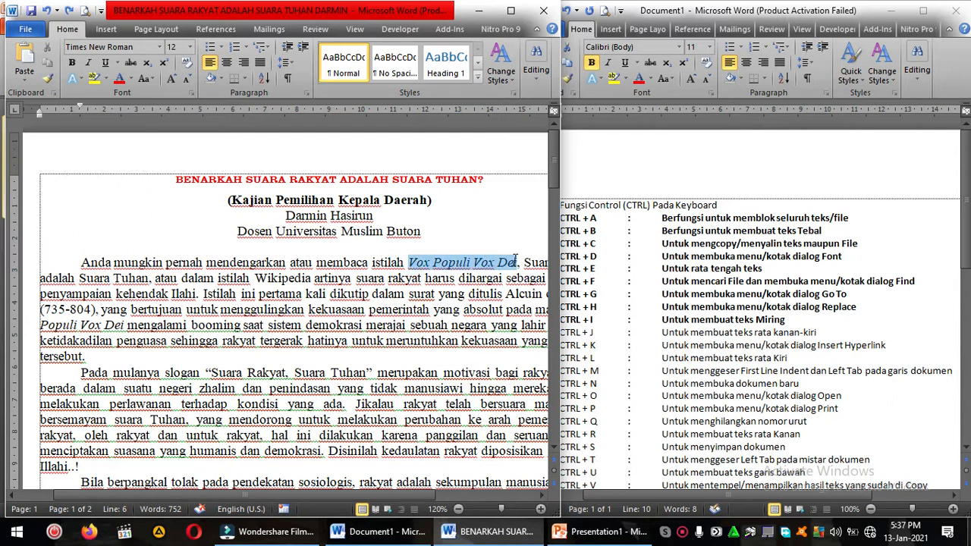
left_click_drag(514, 260, 518, 264)
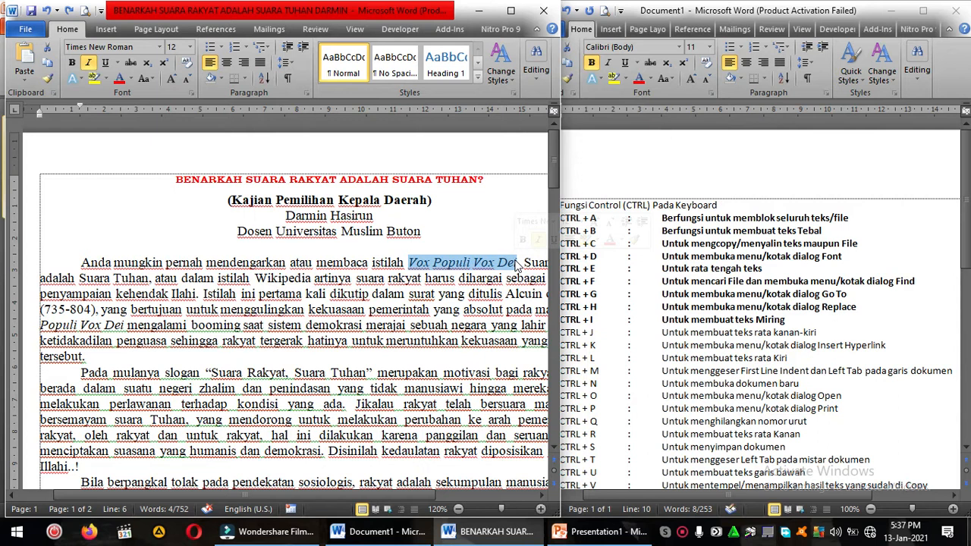
key("ctrl+i")
left_click(518, 264)
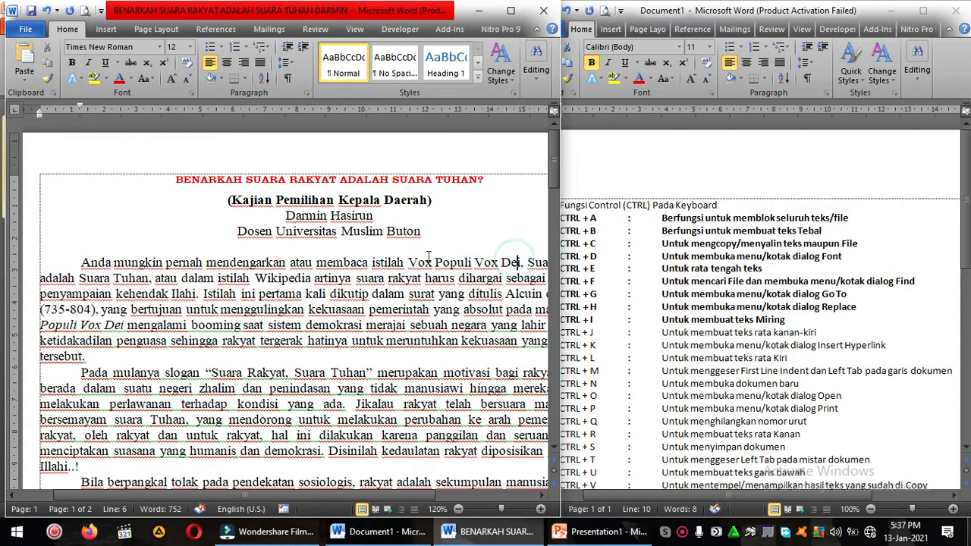
Step: Italicize the phrase Vox Populi Vox Dei in the first line of the article's first paragraph
left_click_drag(408, 262, 521, 264)
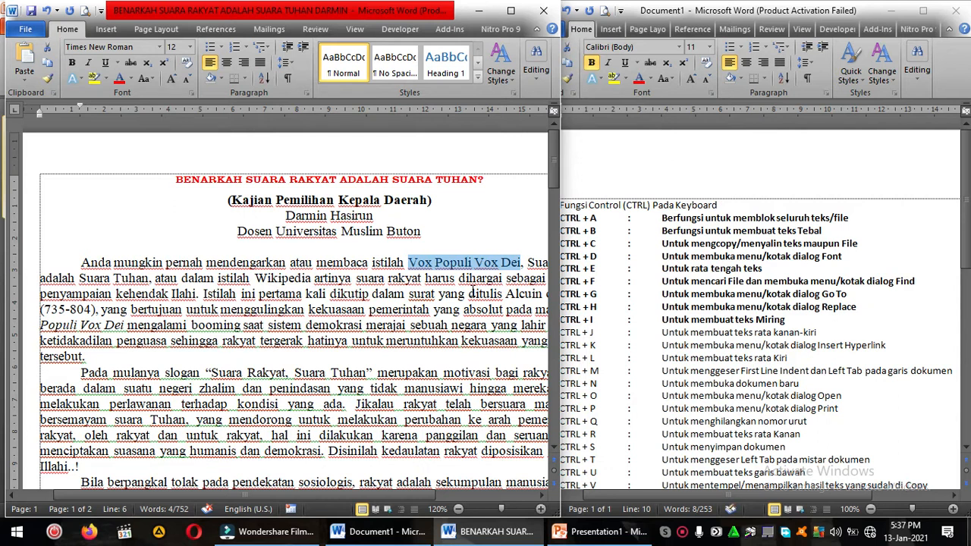
key("ctrl+i")
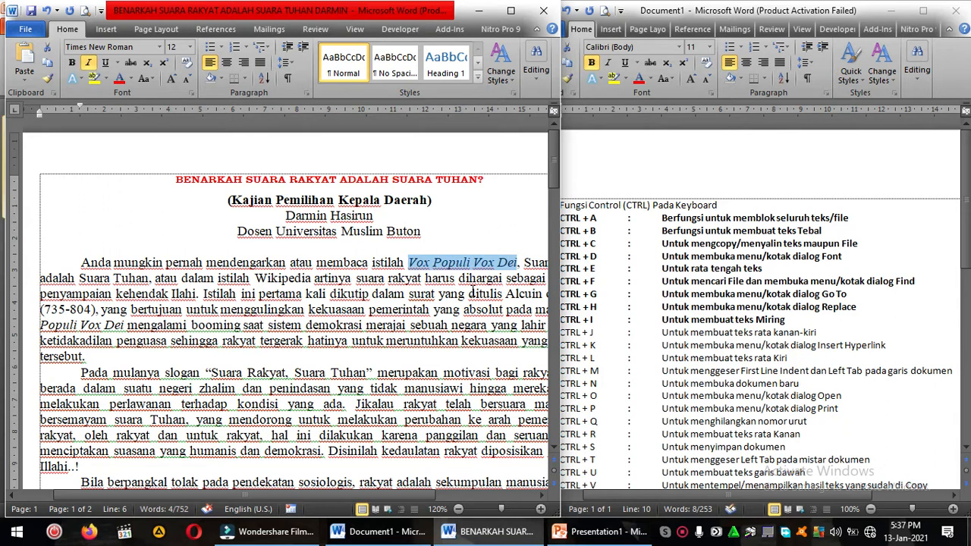
key("ctrl+i")
key("ctrl+i")
left_click(465, 277)
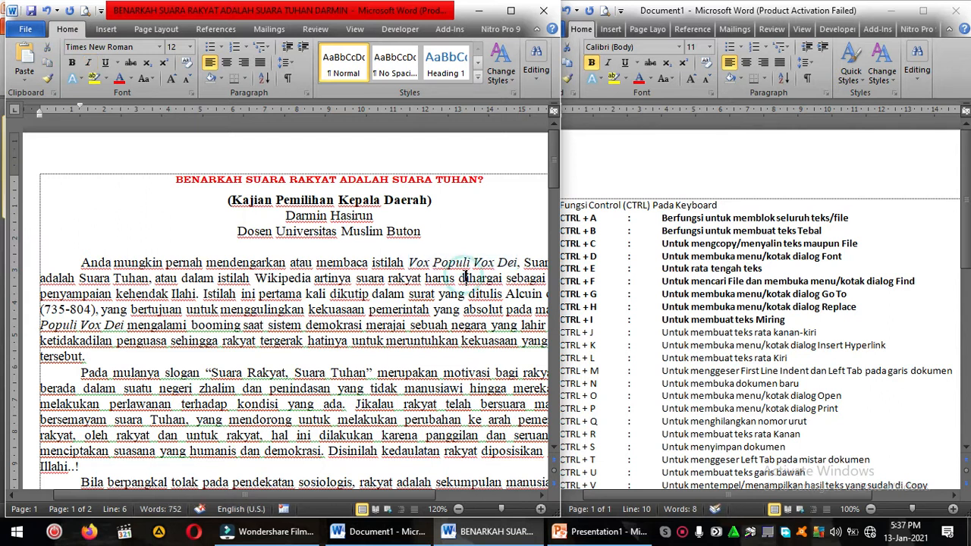
Step: Bold the CTRL + J entry in the shortcut list
left_click(598, 317)
left_click_drag(561, 332, 828, 334)
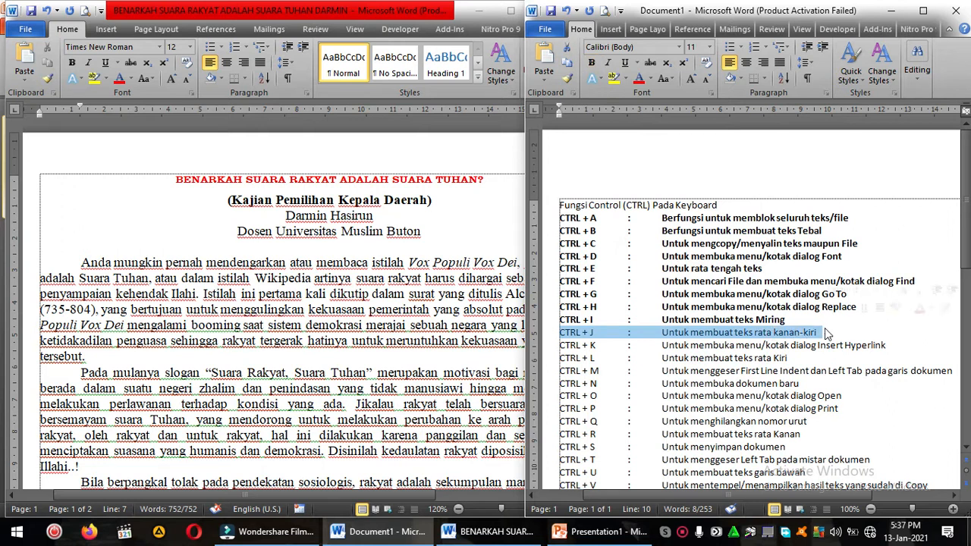
key("ctrl+b")
Step: Center the first body paragraph of the article
left_click(314, 232)
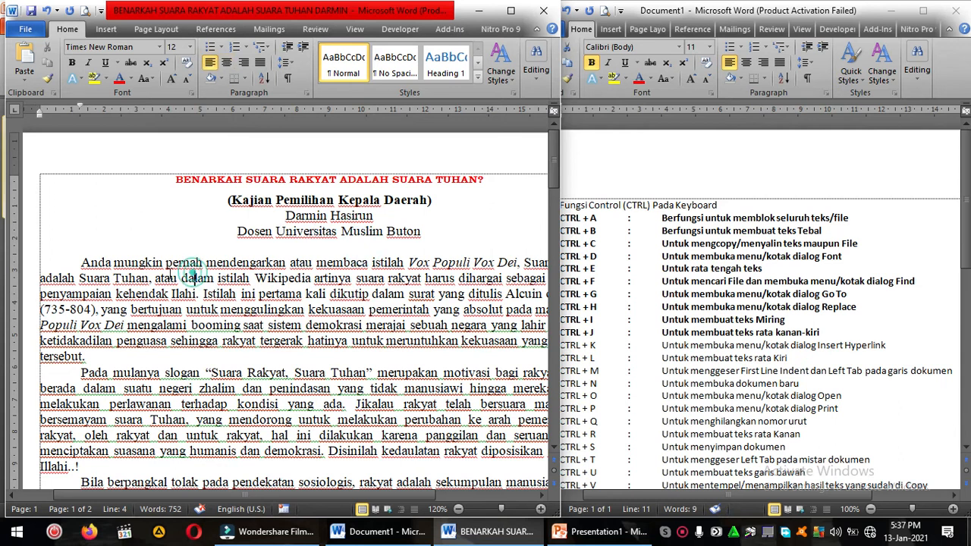
triple_click(76, 264)
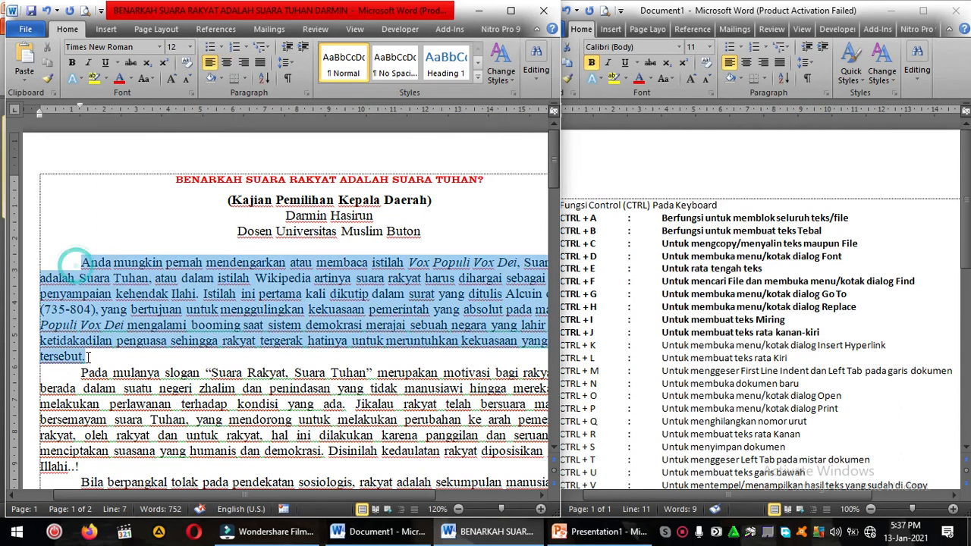
left_click(226, 63)
left_click(305, 318)
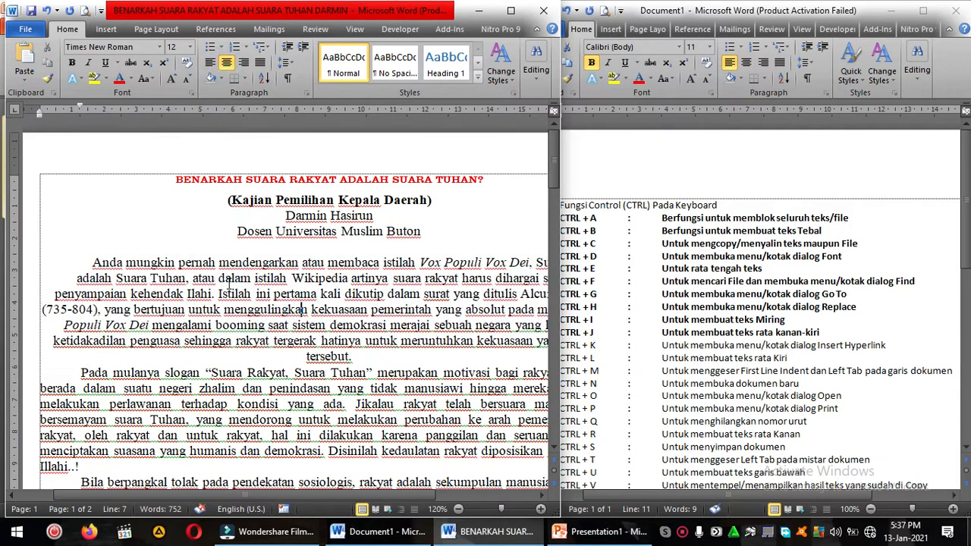
Step: Justify the first body paragraph of the article
left_click_drag(92, 262, 352, 339)
left_click(321, 296)
left_click(85, 262)
key("ctrl+j")
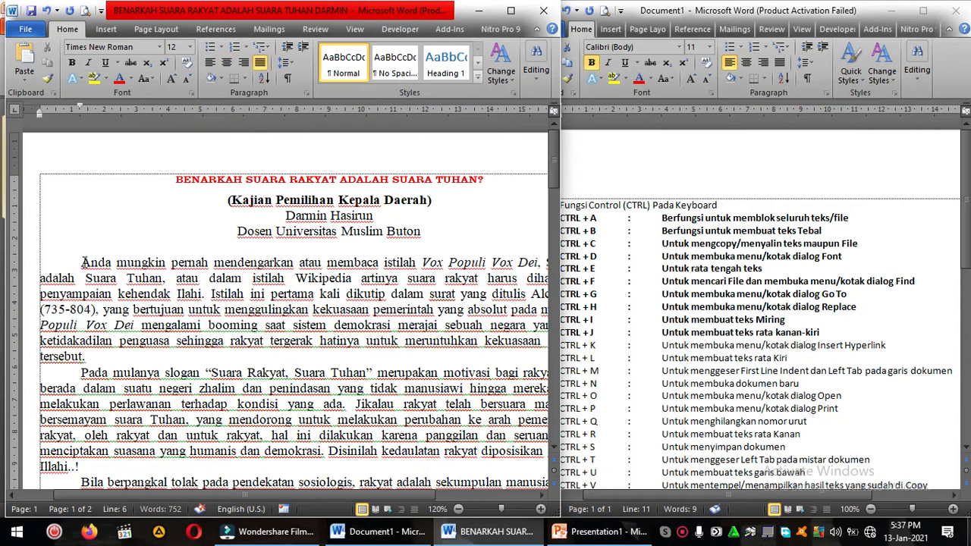
Step: Center the entire first body paragraph once more and return it to justified alignment
left_click(84, 262)
left_click_drag(84, 262, 86, 358)
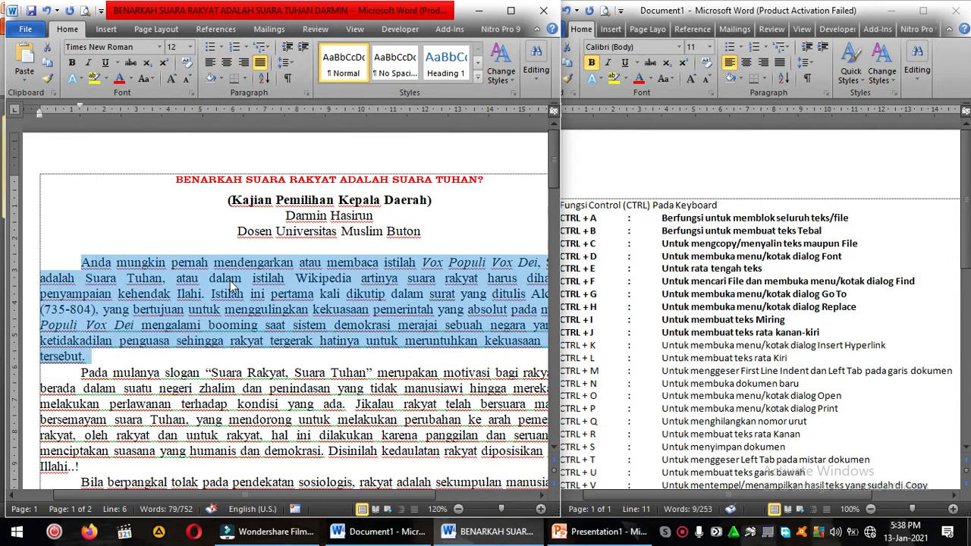
key("ctrl+e")
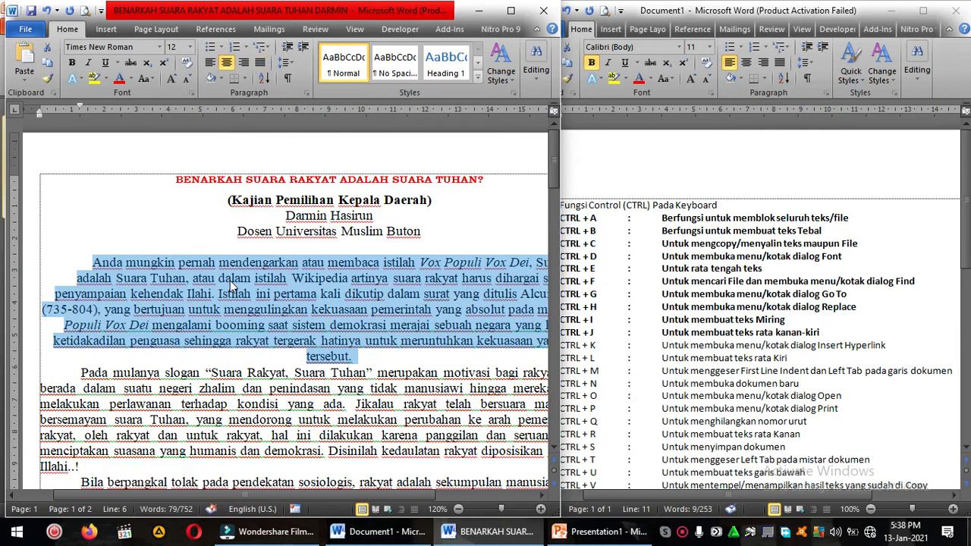
key("ctrl+j")
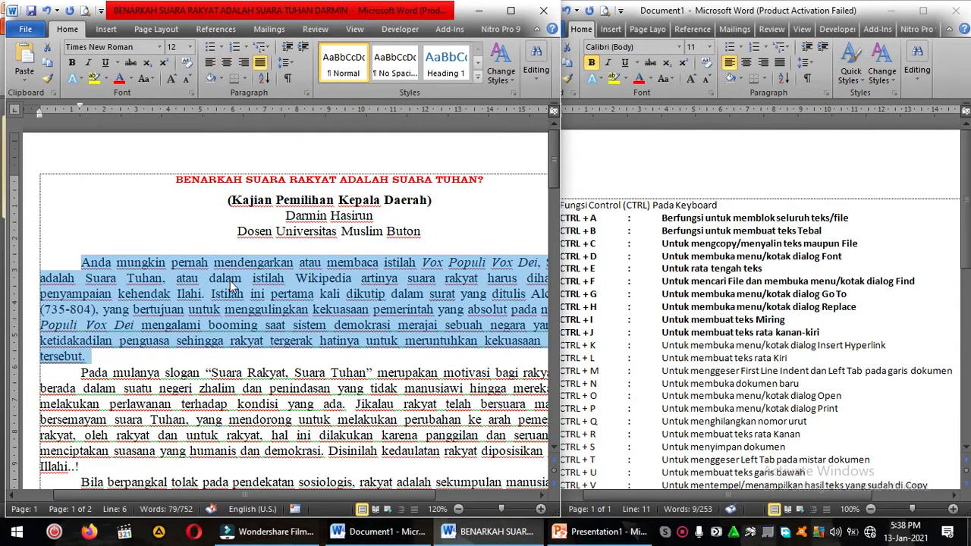
left_click(230, 285)
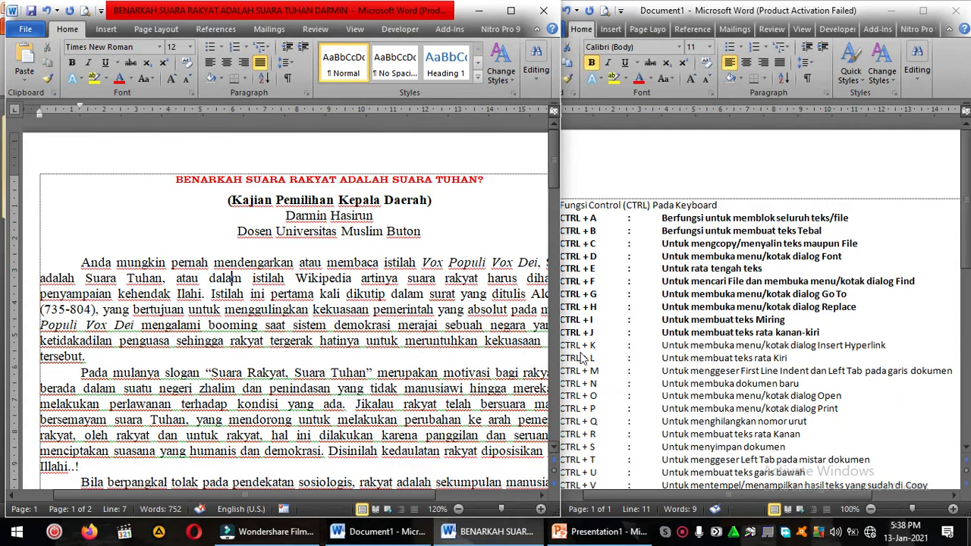
Step: Bold the CTRL + K entry in the shortcut list
left_click(611, 336)
left_click(581, 352)
left_click_drag(560, 346, 886, 351)
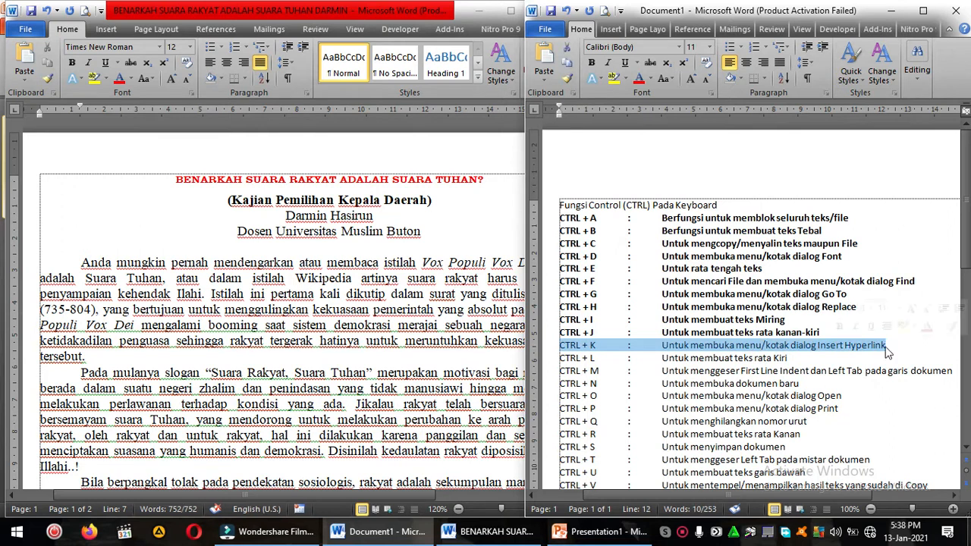
key("ctrl+b")
Step: Insert a hyperlink to AD ART LARAS.doc at the end of the article's first paragraph and delete it again
left_click(367, 367)
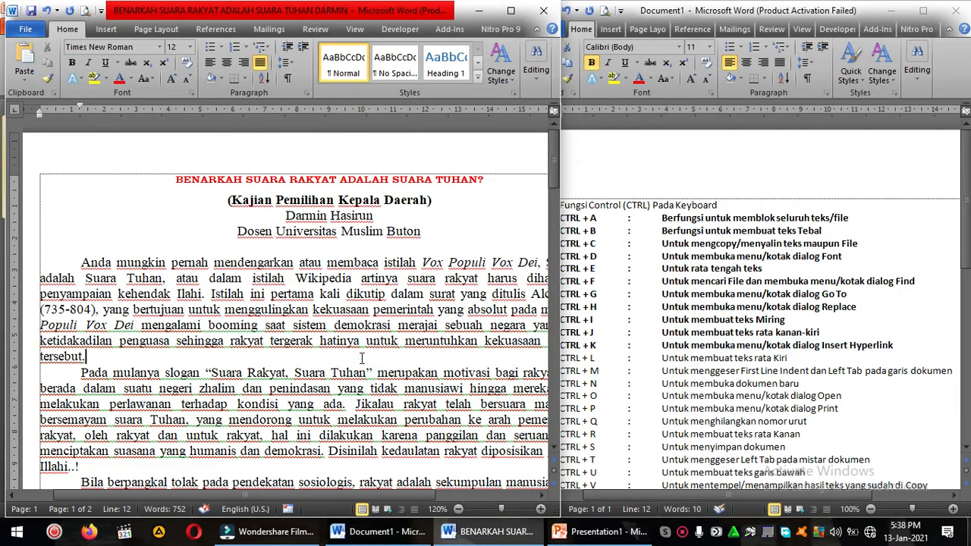
key("ctrl+k")
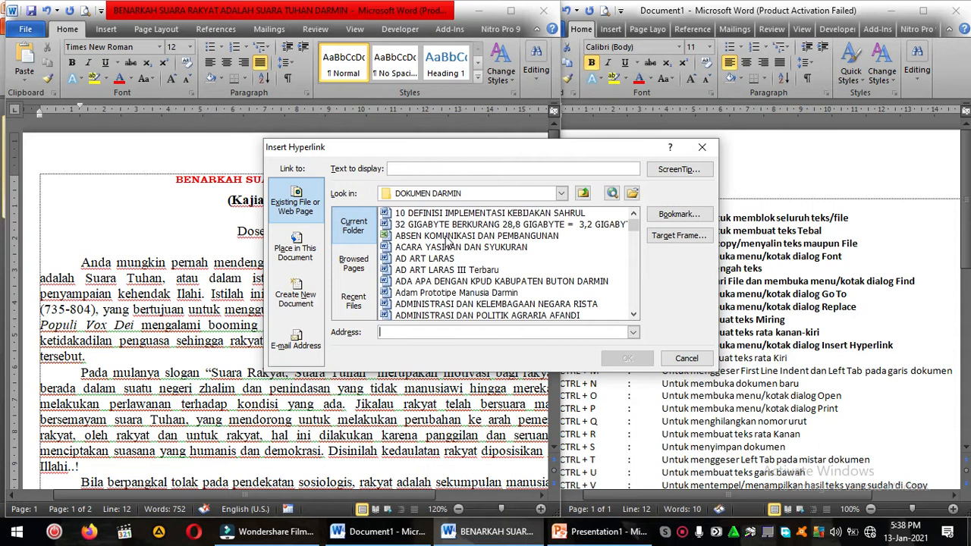
left_click(448, 226)
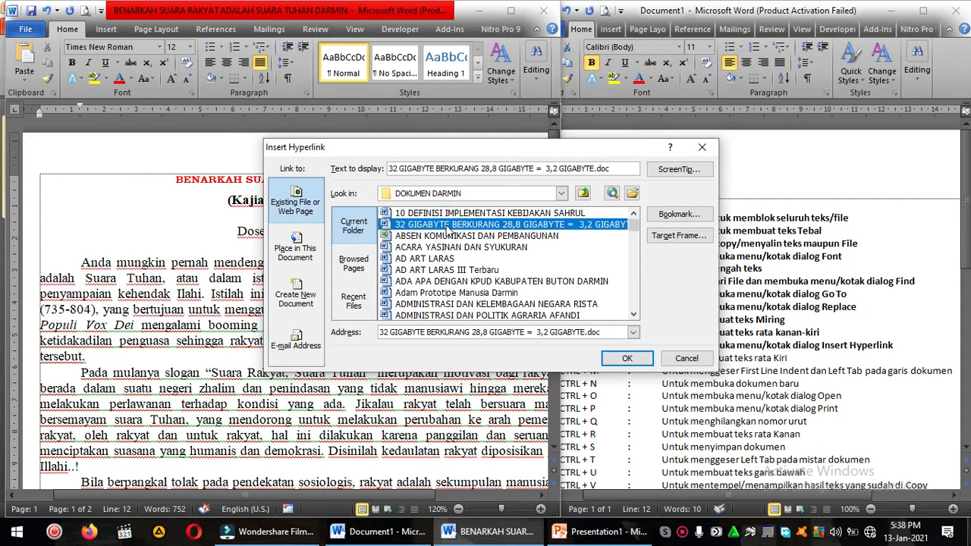
left_click(451, 261)
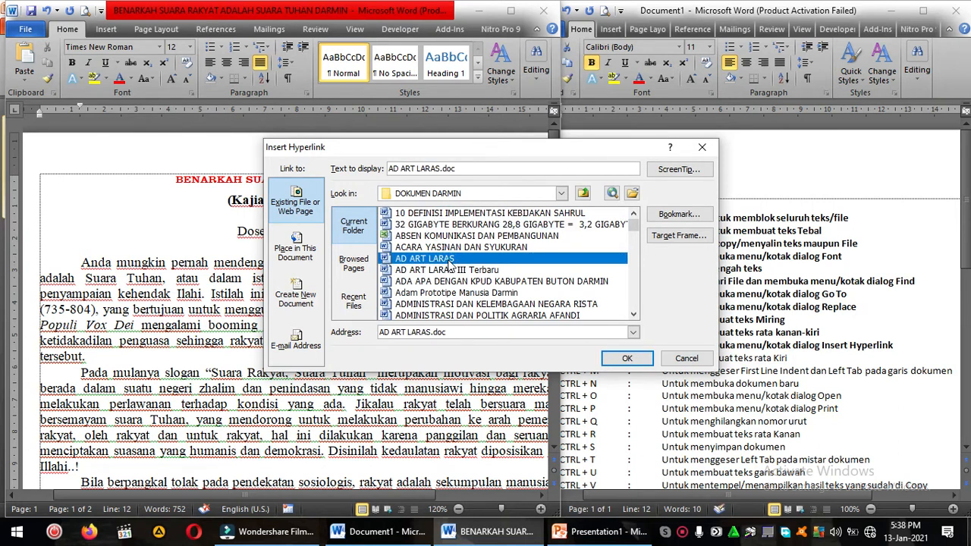
double_click(449, 260)
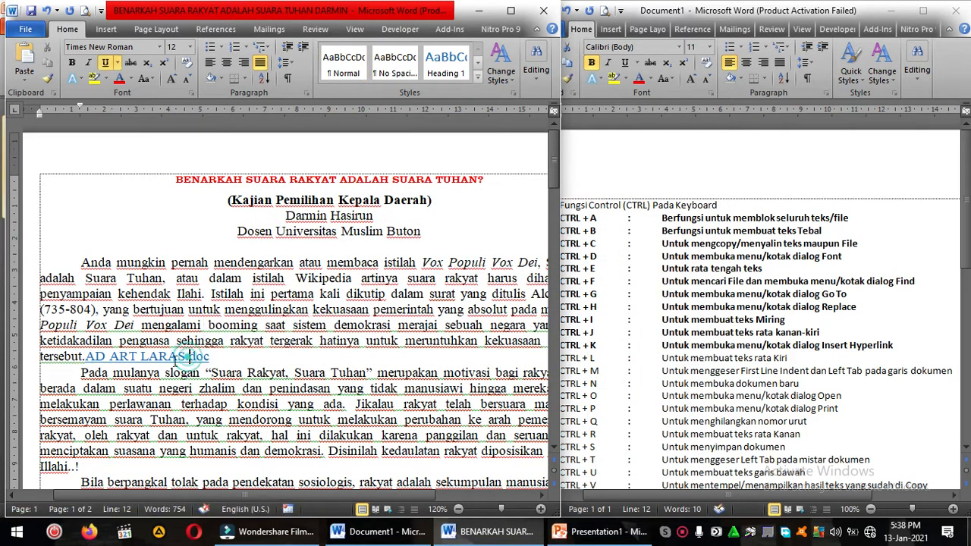
left_click_drag(83, 358, 211, 356)
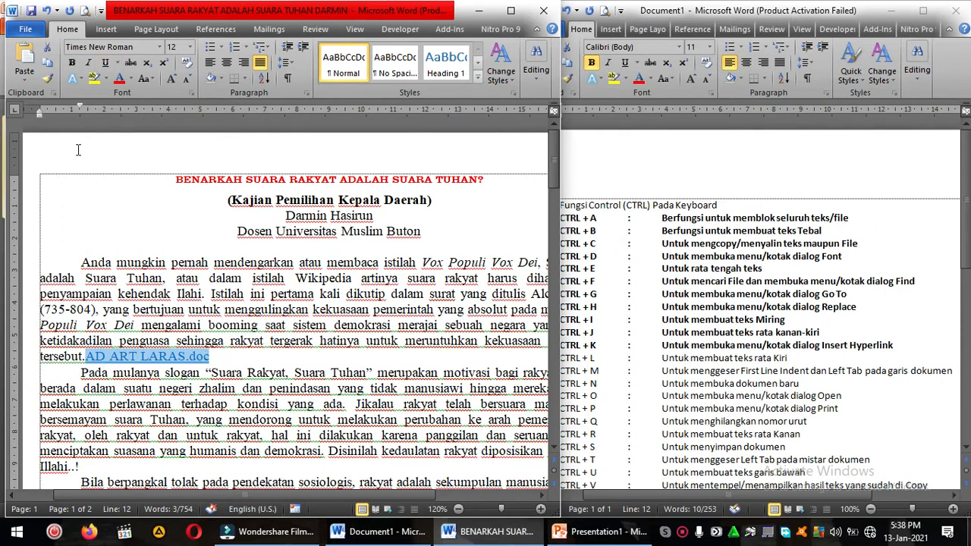
key("Delete")
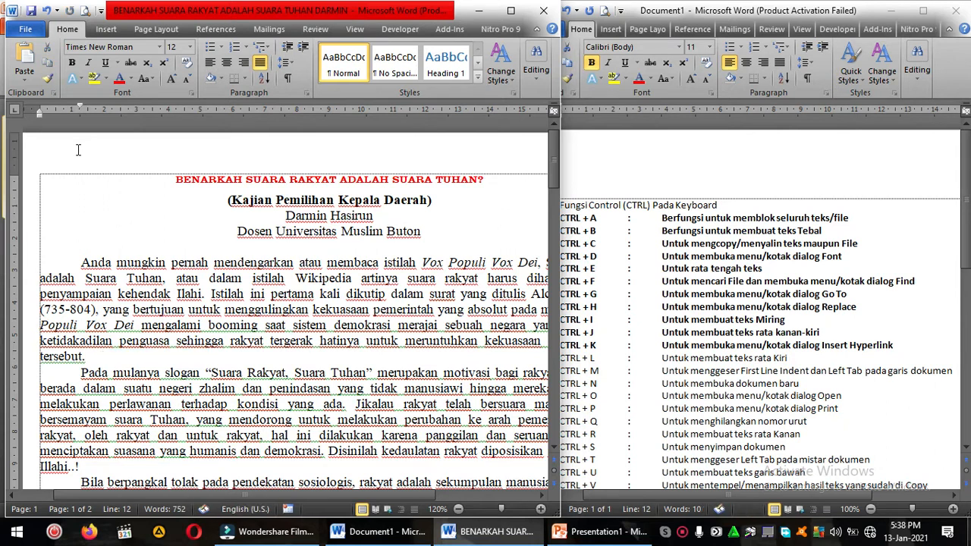
Step: Bold the CTRL + L entry in the shortcut list
left_click(560, 345)
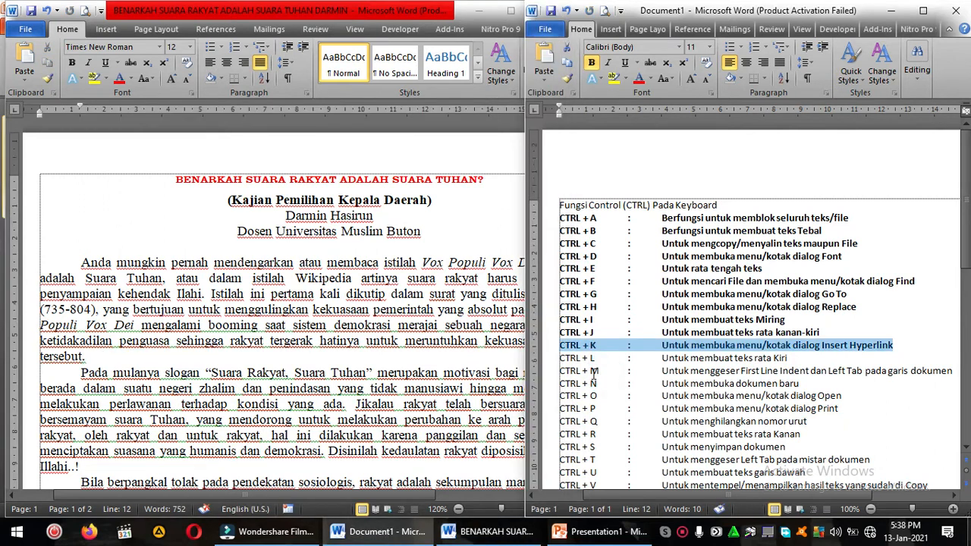
left_click_drag(559, 358, 794, 353)
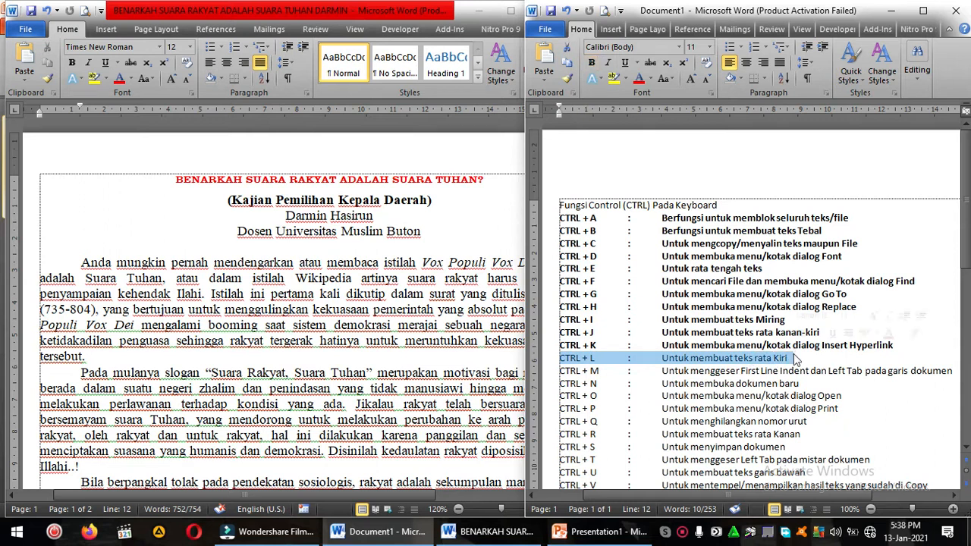
key("ctrl+b")
Step: Left-align the first body paragraph of the article
left_click(254, 279)
left_click_drag(72, 263, 87, 350)
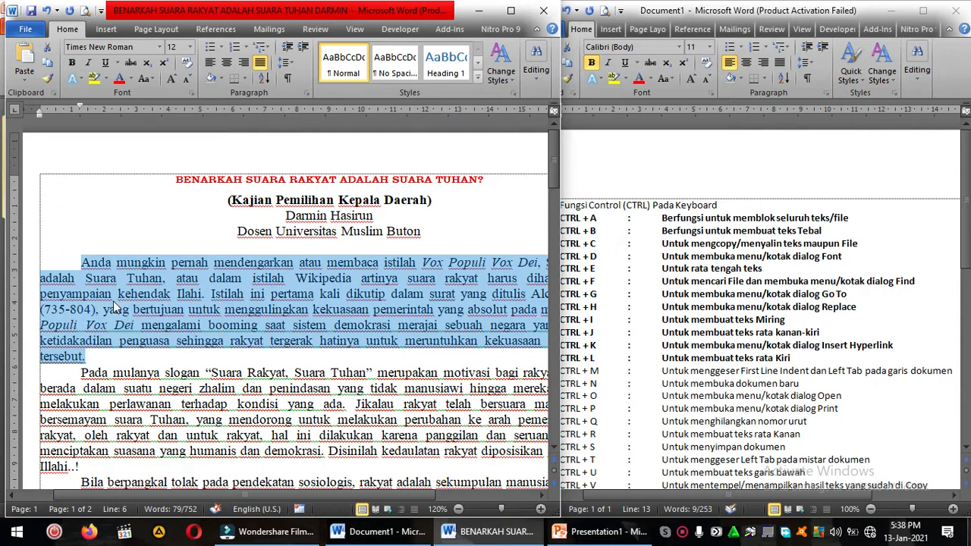
key("ctrl+l")
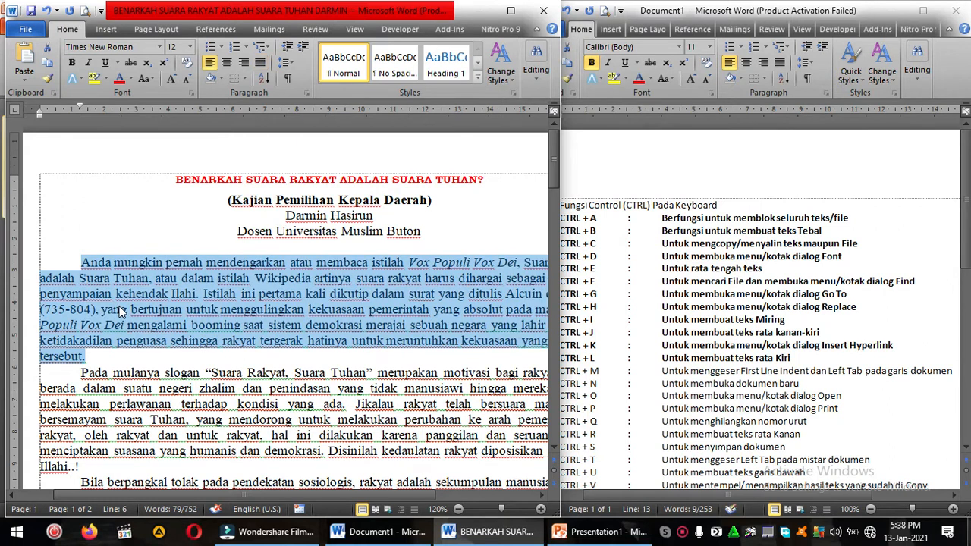
Step: View the article in a maximized window, and bring the window back to its full-height size beside the shortcut list
left_click(511, 10)
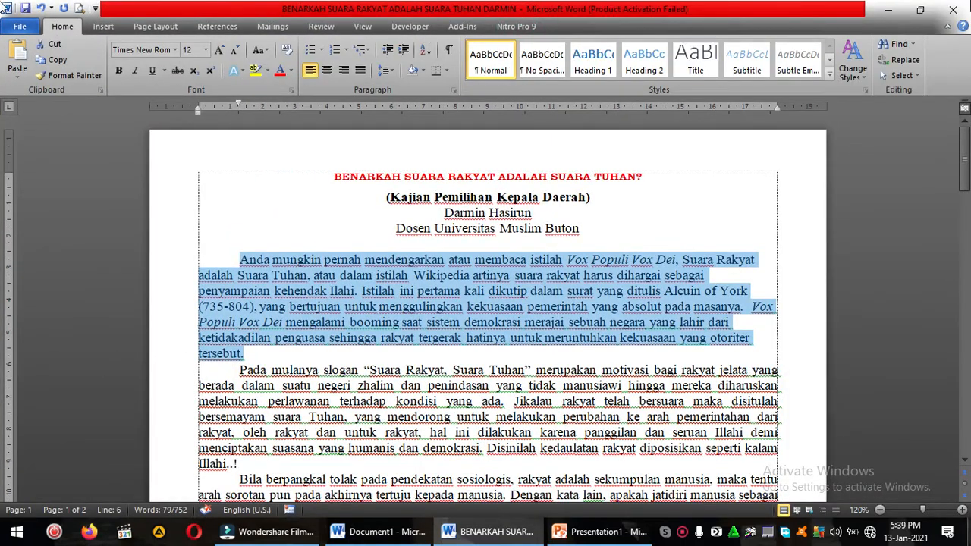
left_click(920, 10)
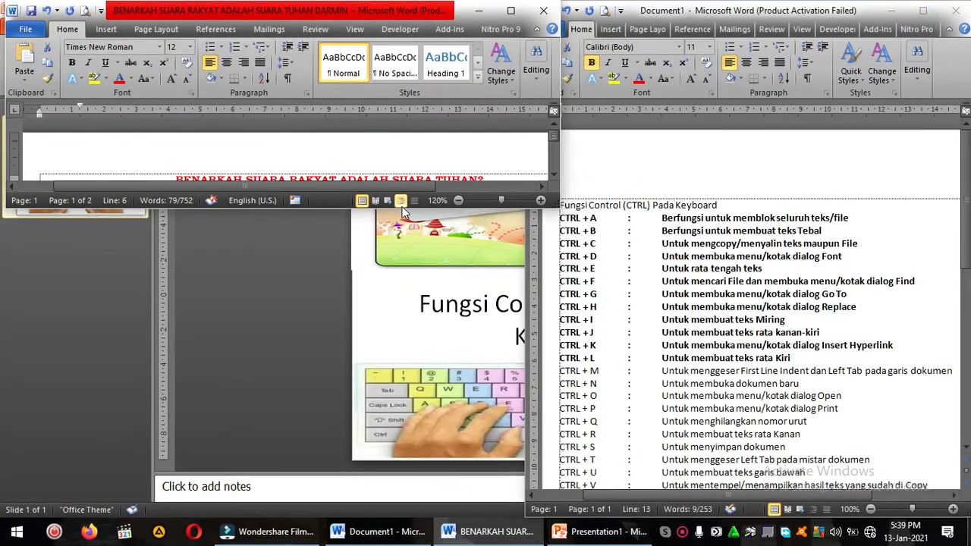
left_click_drag(341, 207, 353, 512)
Step: Left-align the article's subtitle (Kajian Pemilihan Kepala Daerah) together with the author name and affiliation lines
left_click(344, 327)
left_click(227, 266)
left_click_drag(231, 200, 428, 238)
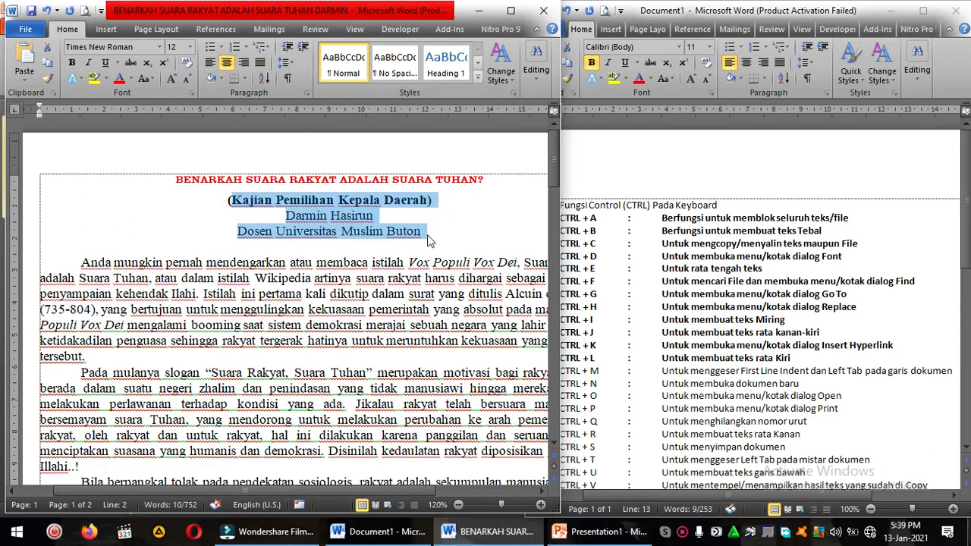
key("ctrl+l")
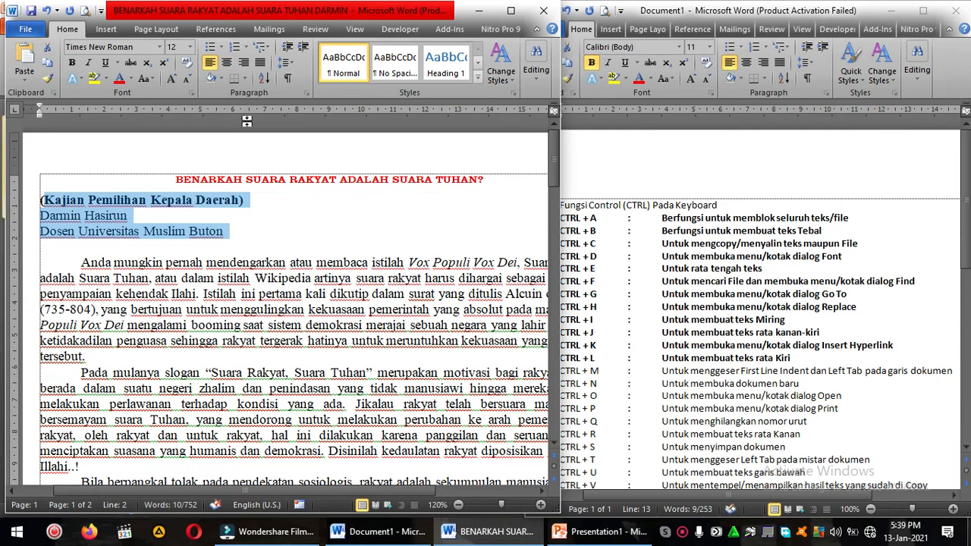
Step: Center the article's subtitle together with the author name and affiliation lines
left_click(226, 62)
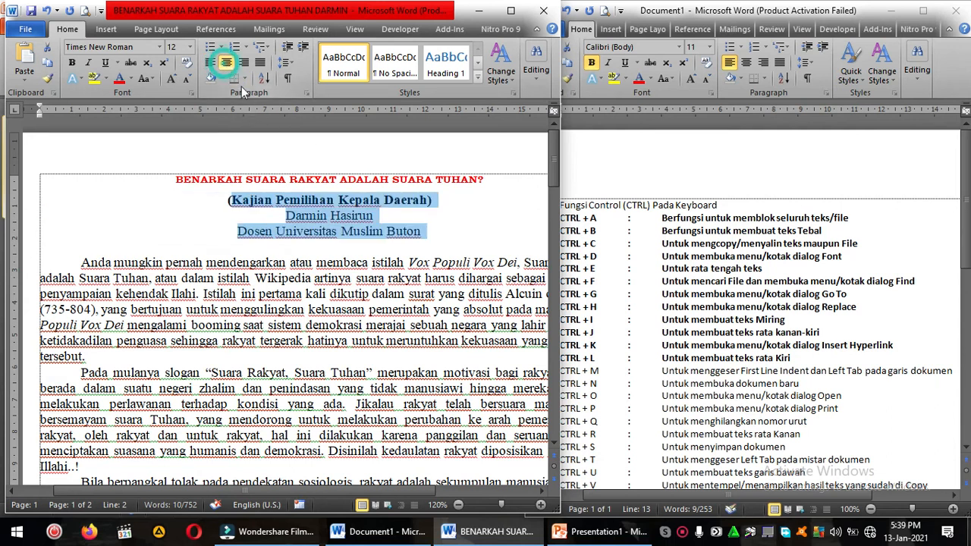
left_click(396, 237)
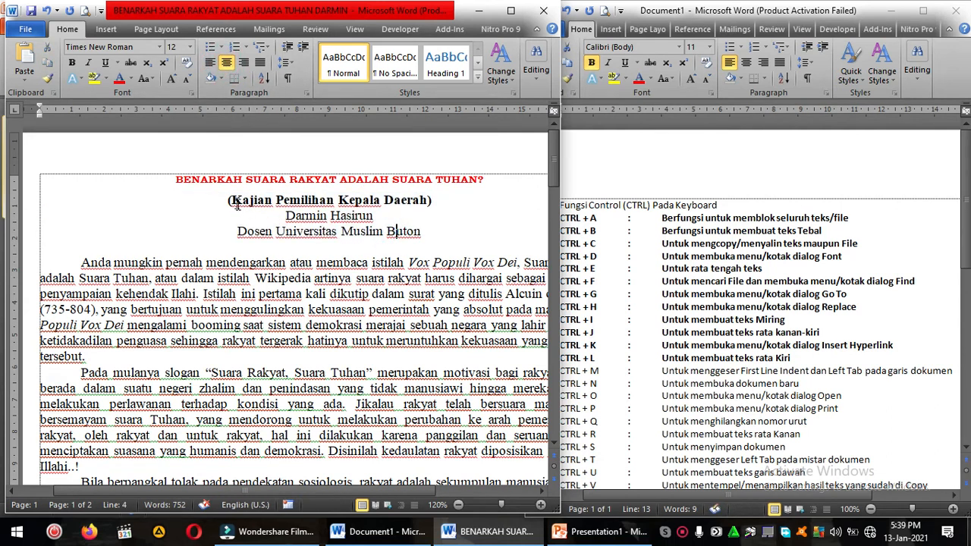
left_click_drag(227, 199, 424, 234)
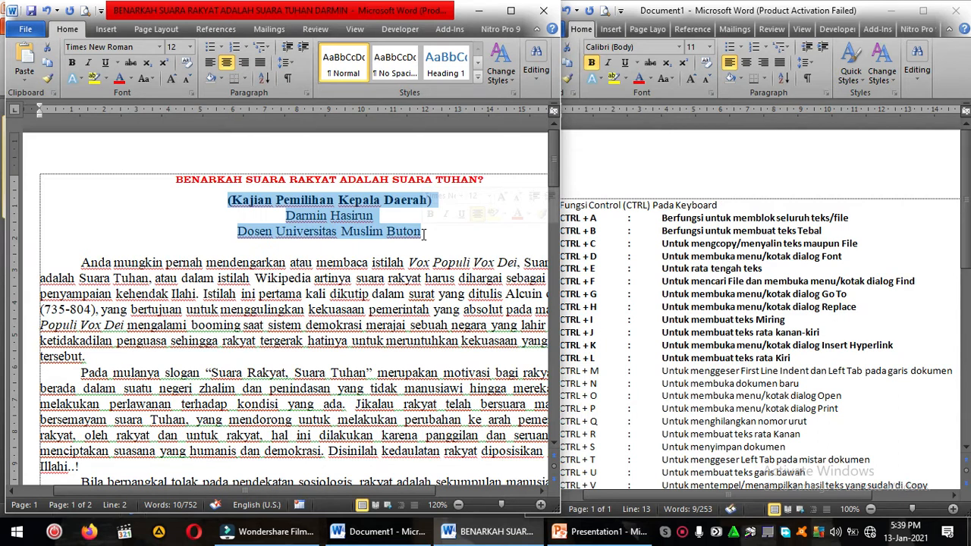
left_click(272, 205)
Step: Try centered and justified alignment on the article's first body paragraph, and return it to left alignment
left_click_drag(220, 250, 271, 342)
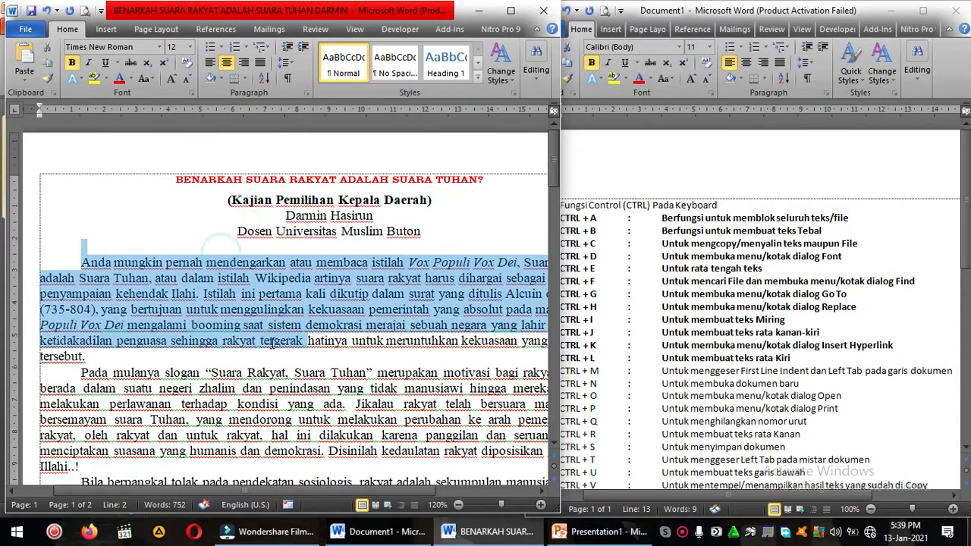
key("ctrl+e")
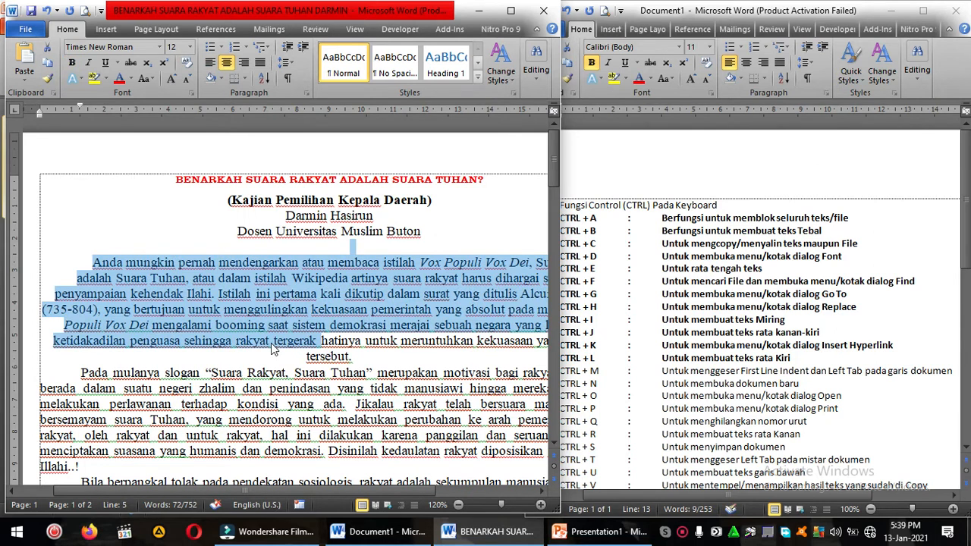
key("ctrl+j")
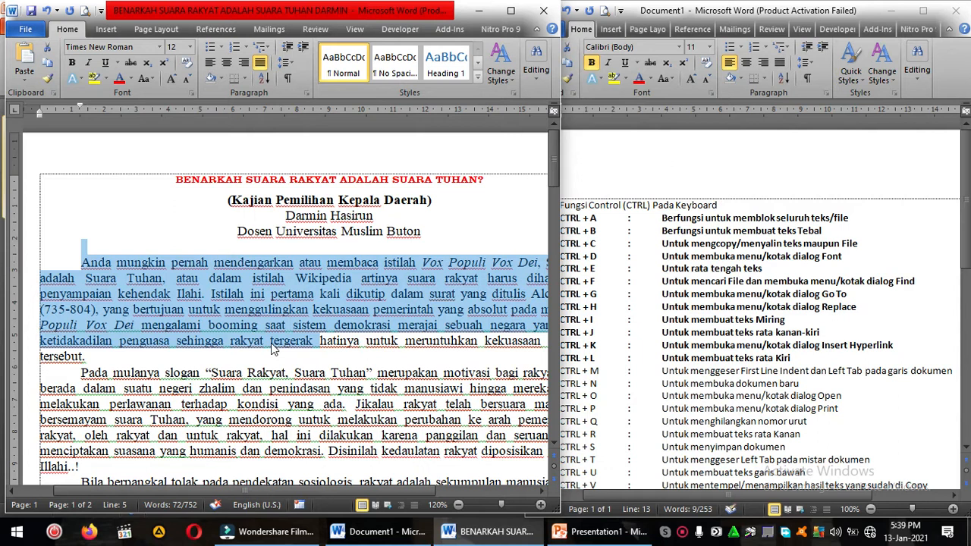
key("ctrl+l")
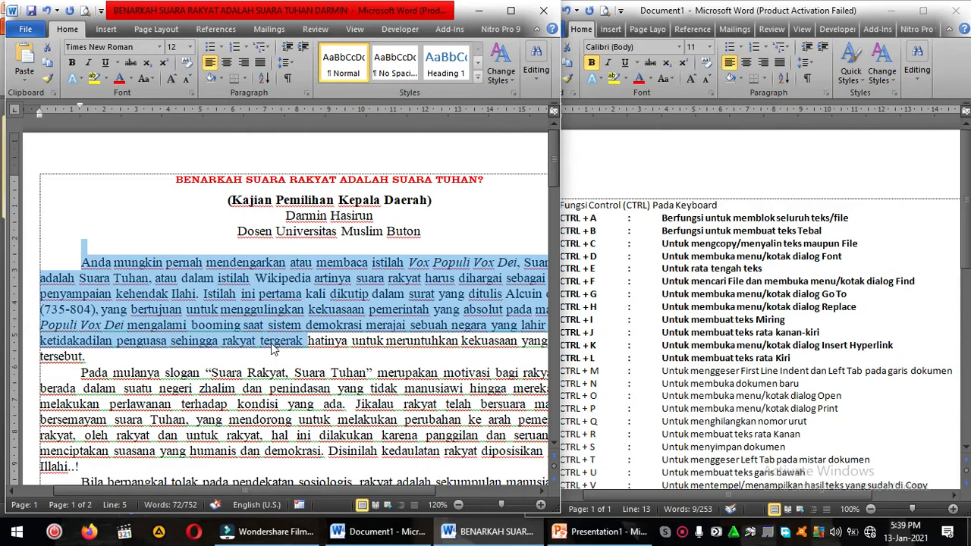
left_click(270, 341)
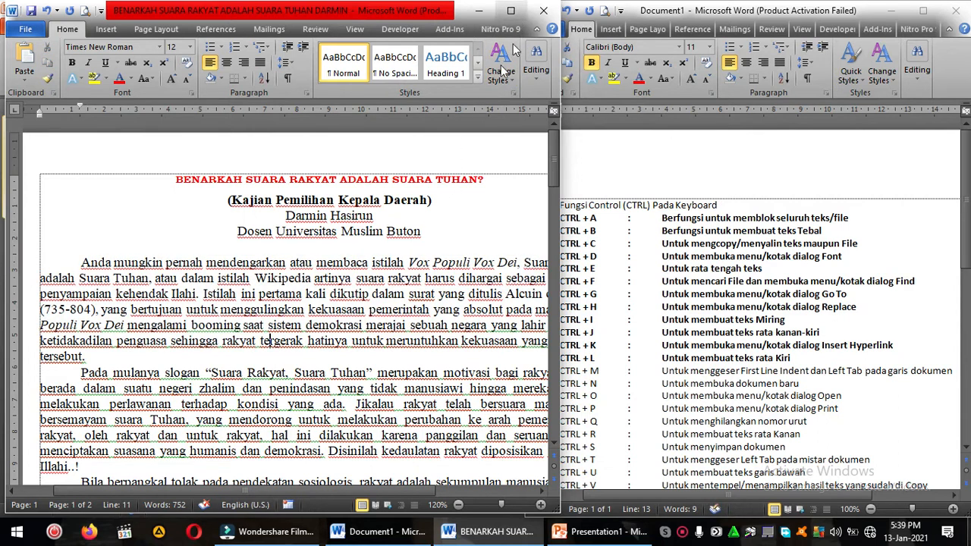
Step: Left-align the subtitle, author name and affiliation lines, and center them again
left_click_drag(369, 202, 422, 232)
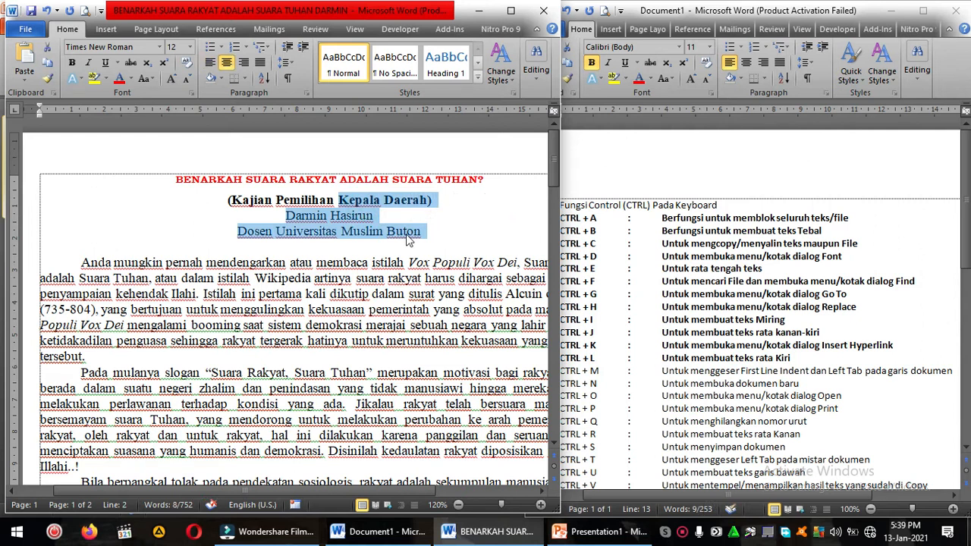
key("ctrl+l")
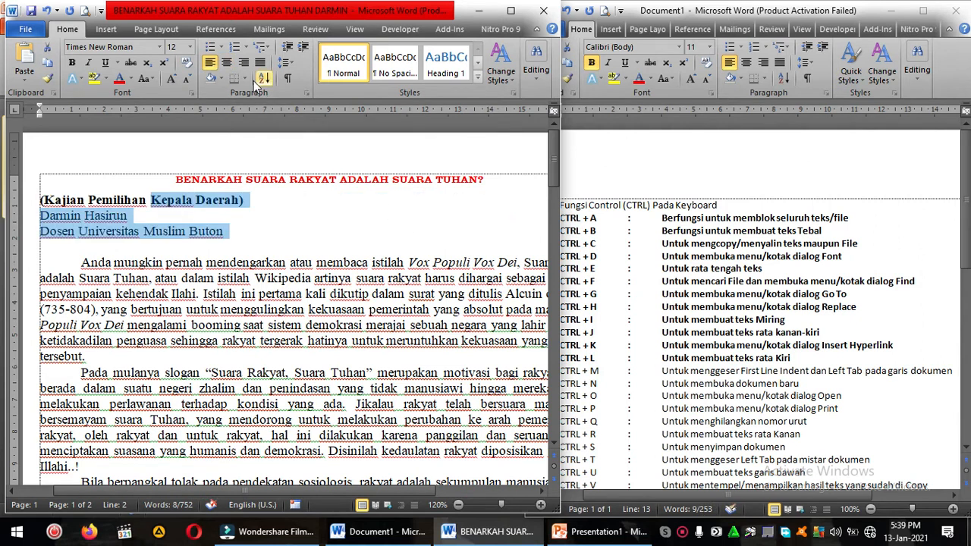
key("ctrl+e")
Step: Justify the article's first body paragraph
key("Left")
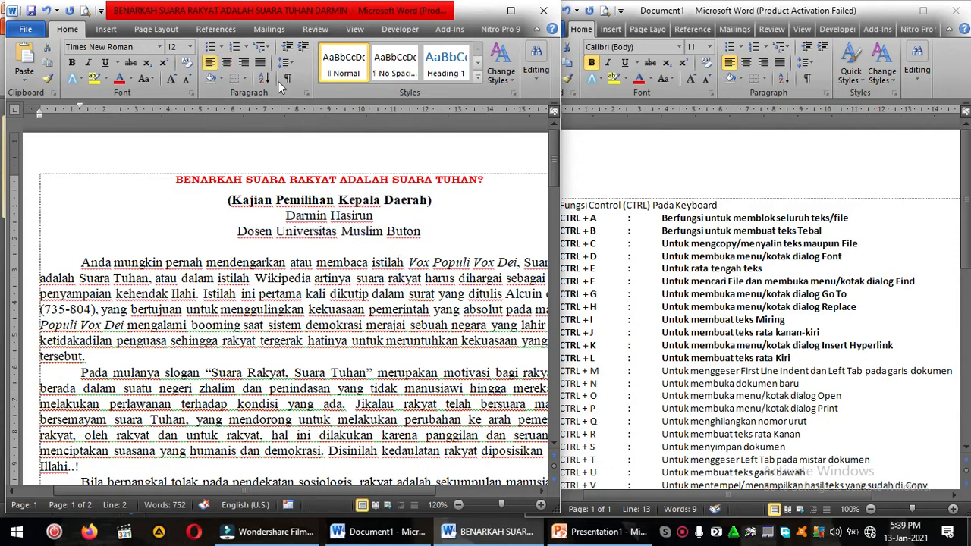
key("ctrl+j")
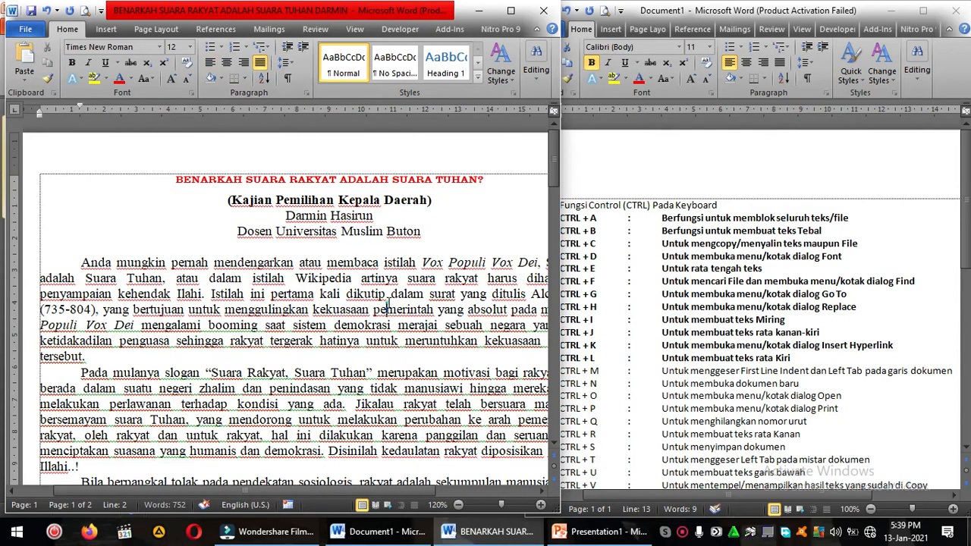
Step: Increase the left indent of the article's first body paragraph by three levels
left_click(766, 345)
left_click(611, 373)
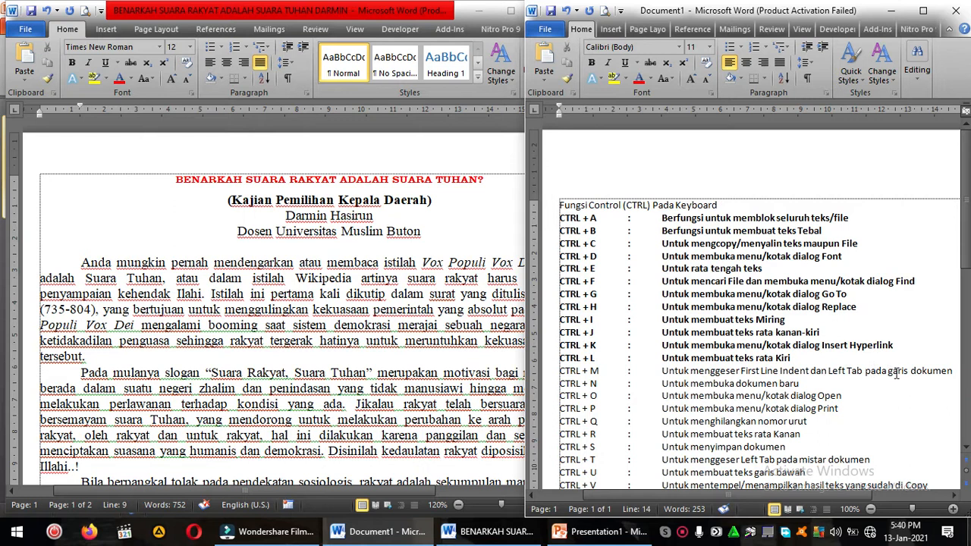
left_click(255, 338)
left_click_drag(94, 262, 85, 367)
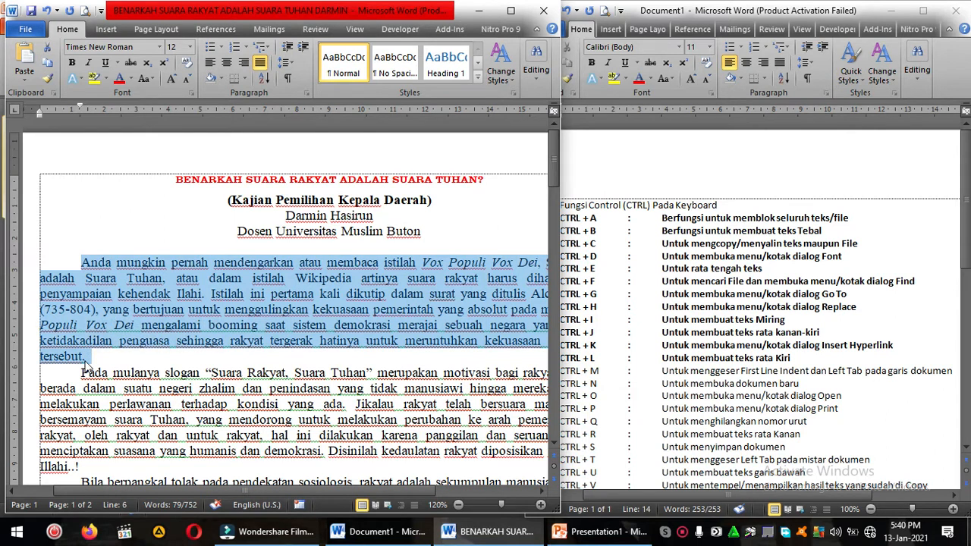
key("ctrl+m")
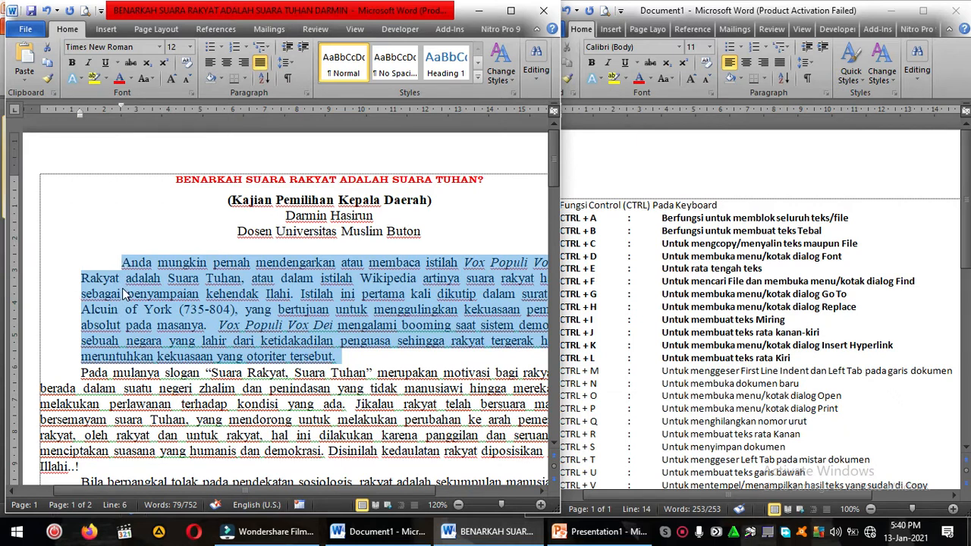
left_click_drag(121, 262, 149, 369)
key("ctrl+m")
key("ctrl+m")
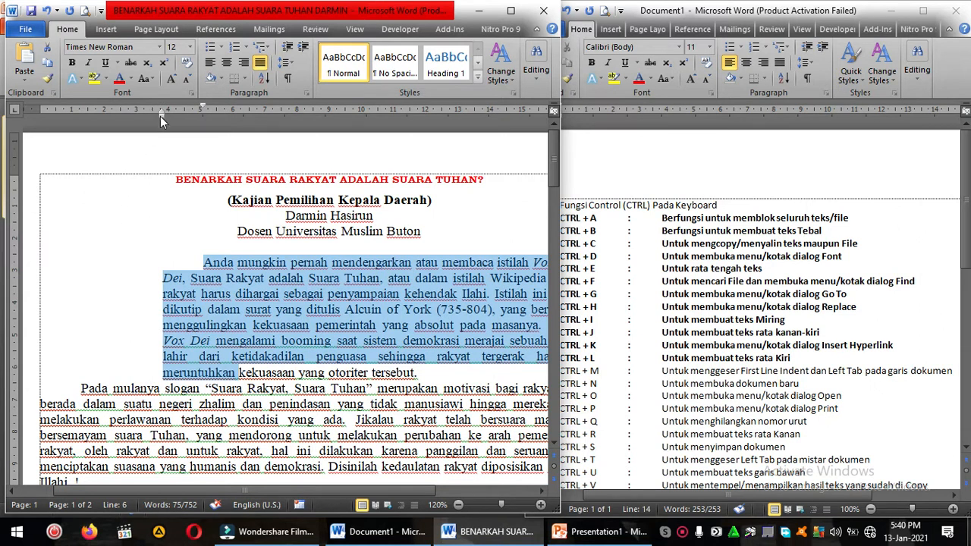
Step: Move the first body paragraph's left indent back to the page margin on the ruler
mouse_move(160, 115)
left_mouse_down()
mouse_move(88, 139)
mouse_move(41, 138)
mouse_move(54, 129)
mouse_move(92, 159)
mouse_move(81, 156)
left_mouse_up()
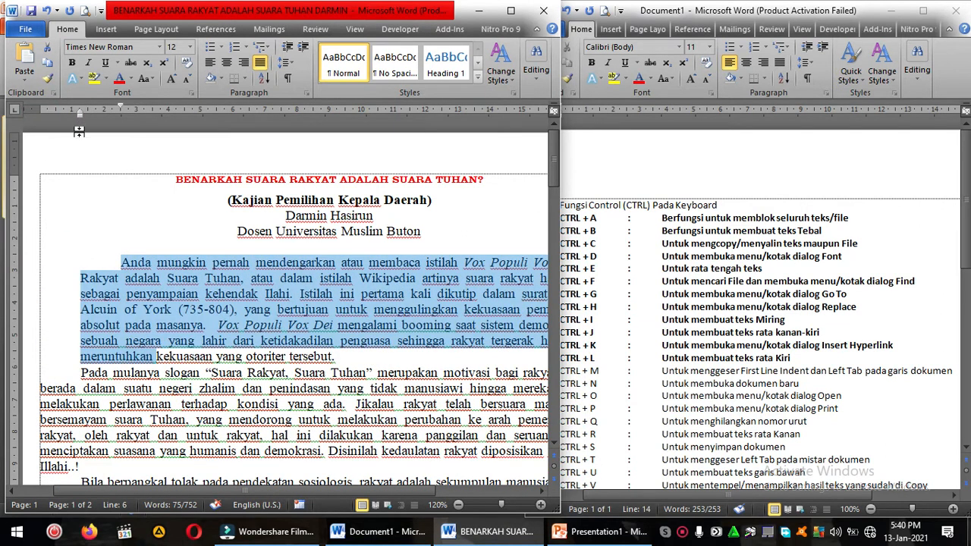
left_click_drag(78, 117, 40, 119)
Step: Bold the CTRL + M and CTRL + N entries in the shortcut list
left_click(699, 380)
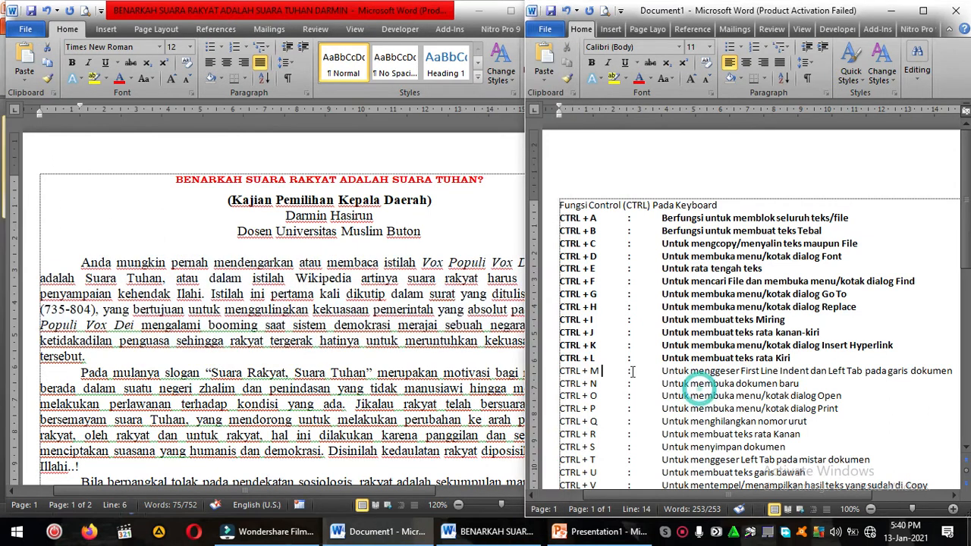
left_click_drag(559, 370, 957, 371)
key("ctrl+b")
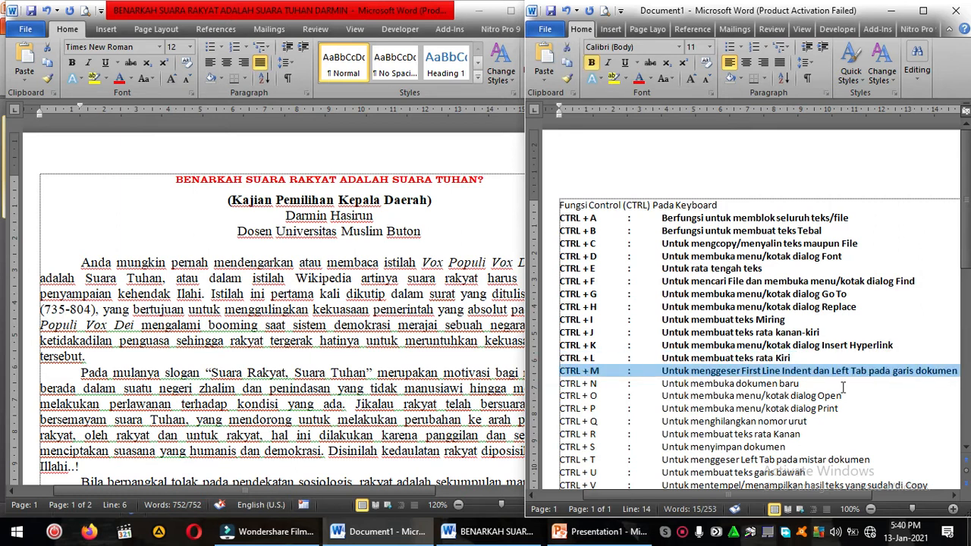
left_click_drag(575, 385, 791, 379)
key("ctrl+b")
Step: Create two new blank documents from the article window, entering FJVDKVJVF in the first and SKJVDKJG in the second
left_click(325, 334)
left_click(310, 292)
left_click(320, 246)
key("ctrl+n")
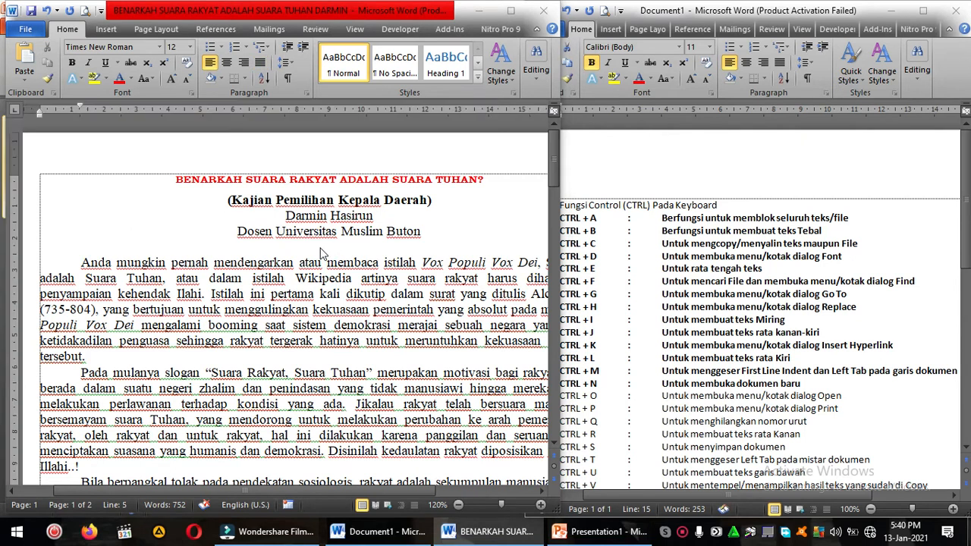
left_click(320, 246)
type("FJVDKVJVF")
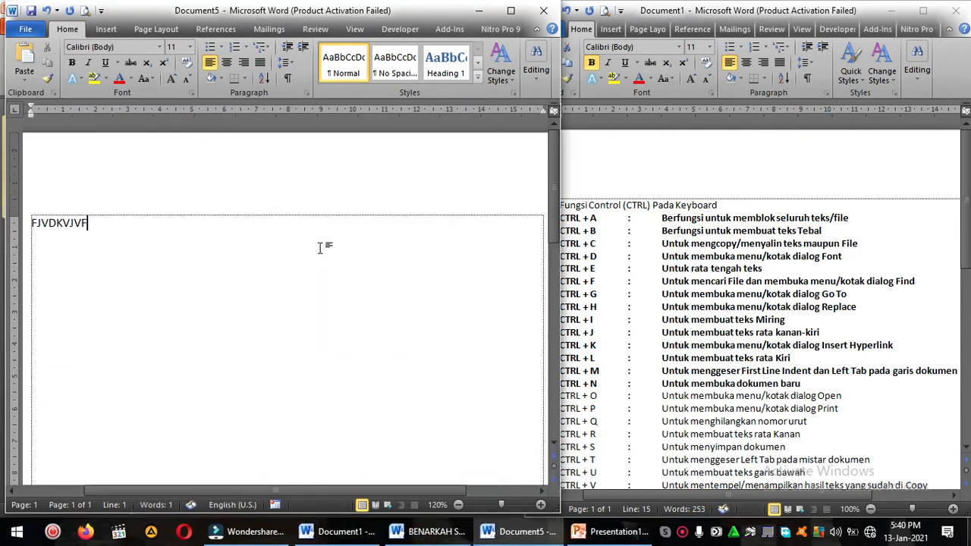
key("ctrl+n")
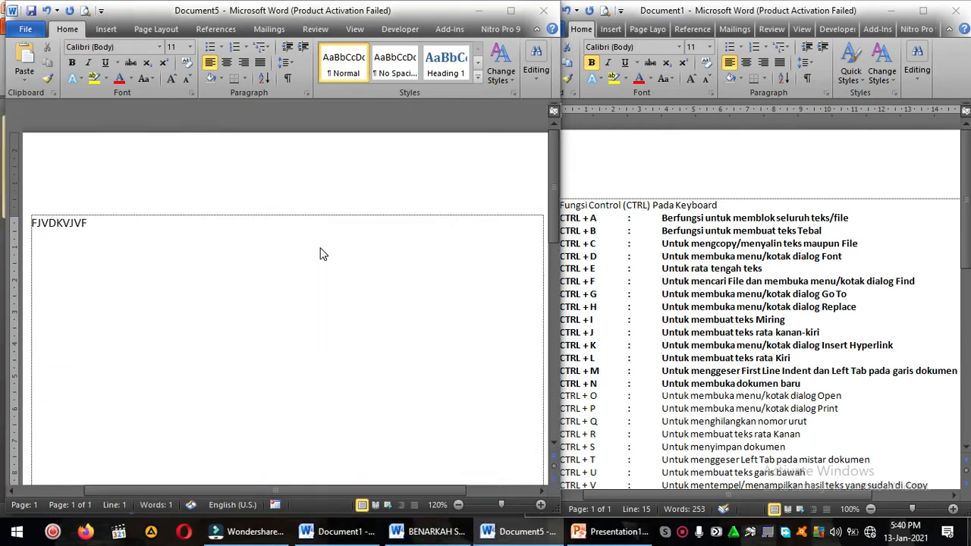
type("SKJVDKJG")
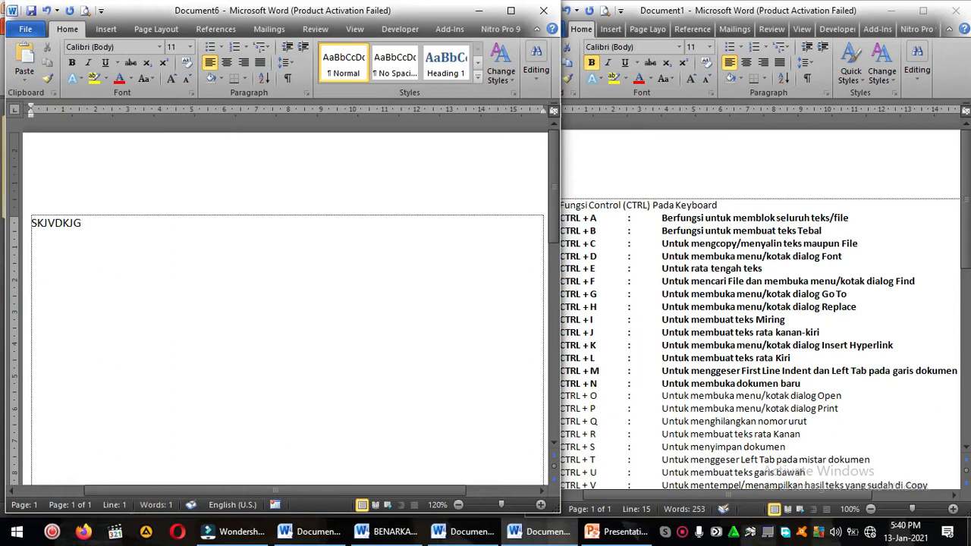
Step: Close both new test documents without saving them and return to the article
left_click(543, 10)
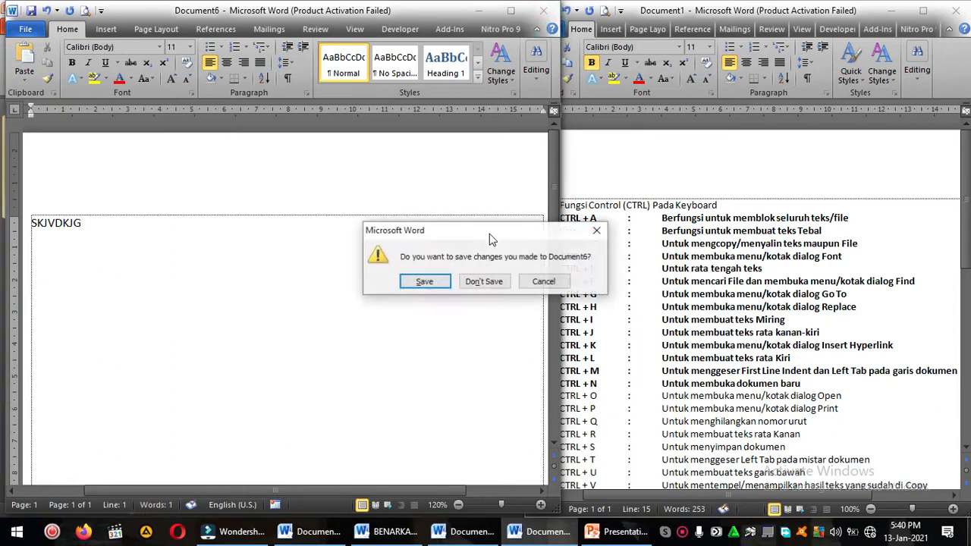
left_click(478, 282)
left_click(543, 10)
left_click(471, 282)
left_click(410, 311)
Step: Bold the CTRL + O entry in the shortcut list
left_click(616, 352)
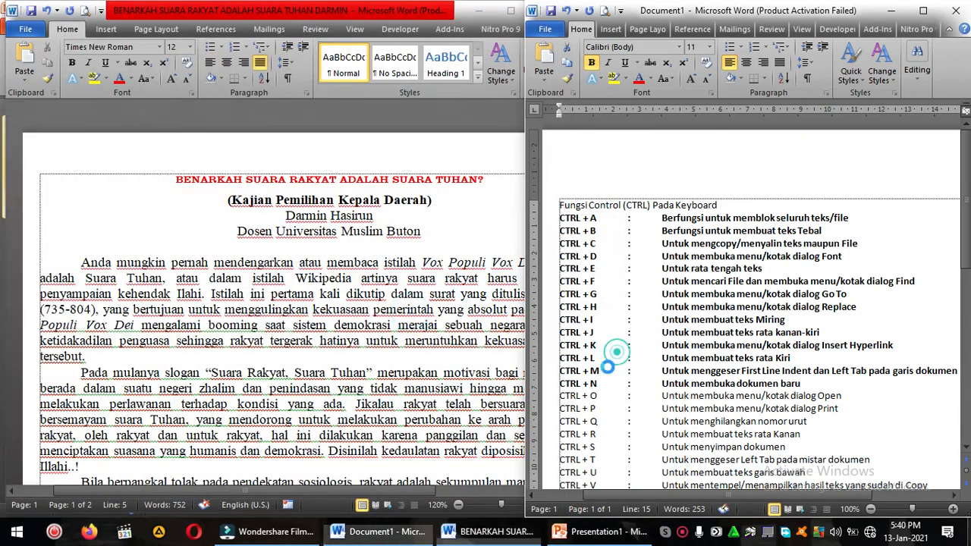
left_click_drag(561, 395, 832, 398)
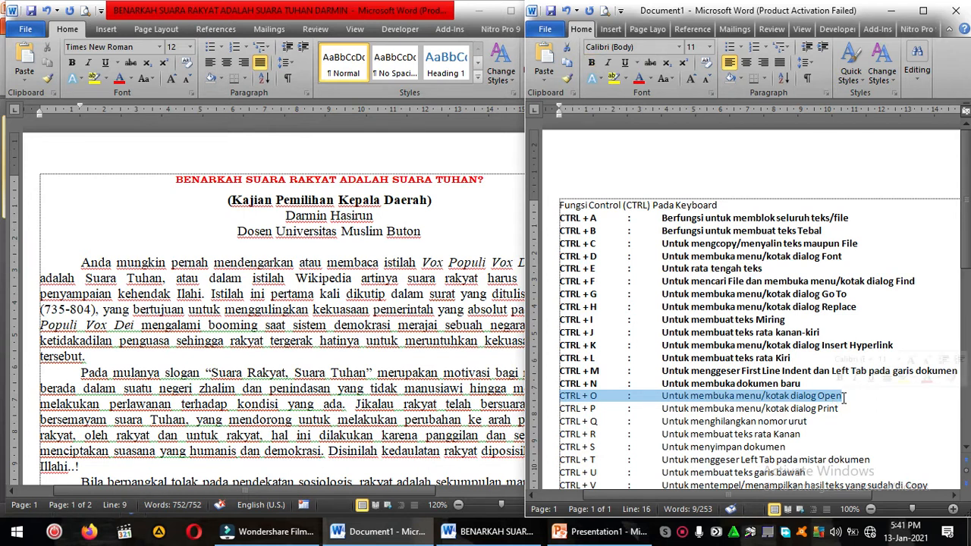
key("ctrl+b")
Step: Open the existing AD ART LARAS document from the article window, and close it again
left_click(444, 404)
left_click(410, 359)
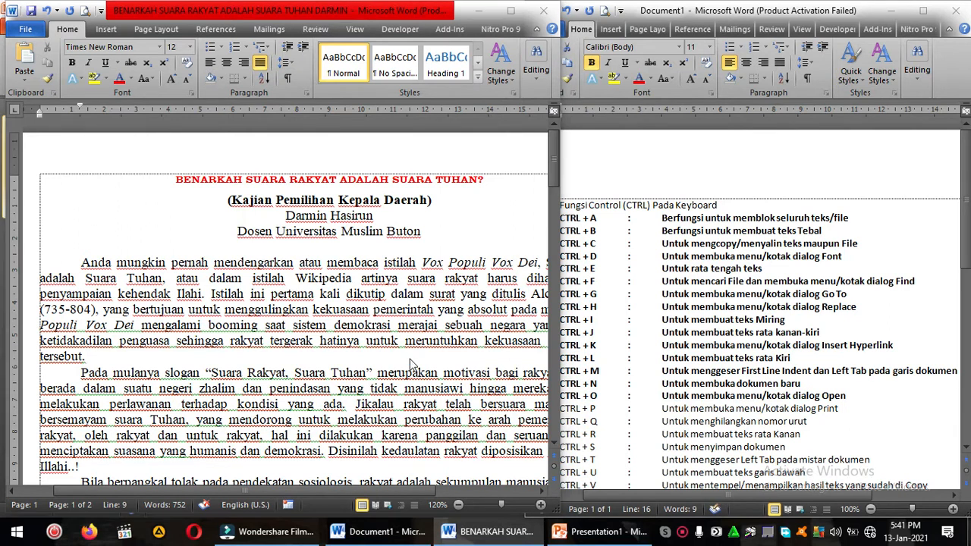
key("ctrl+o")
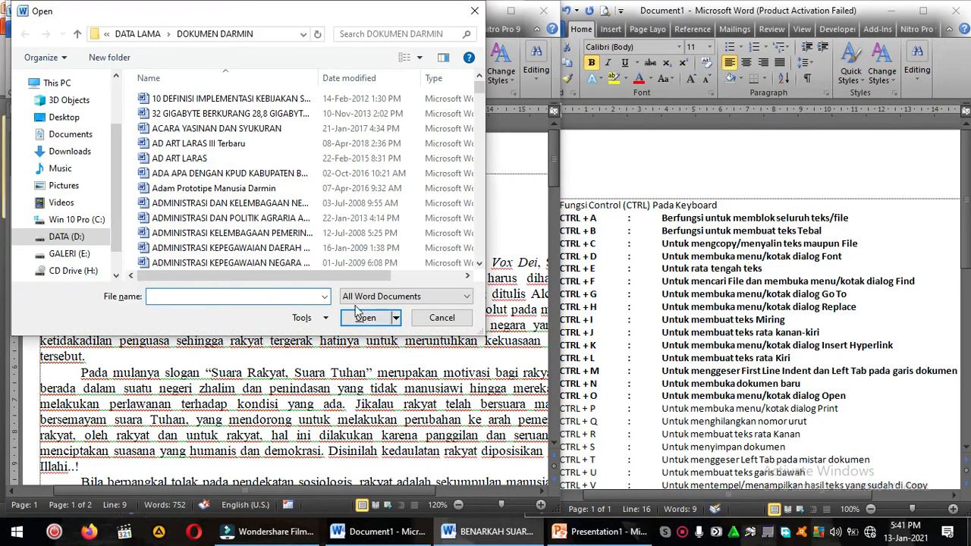
double_click(214, 159)
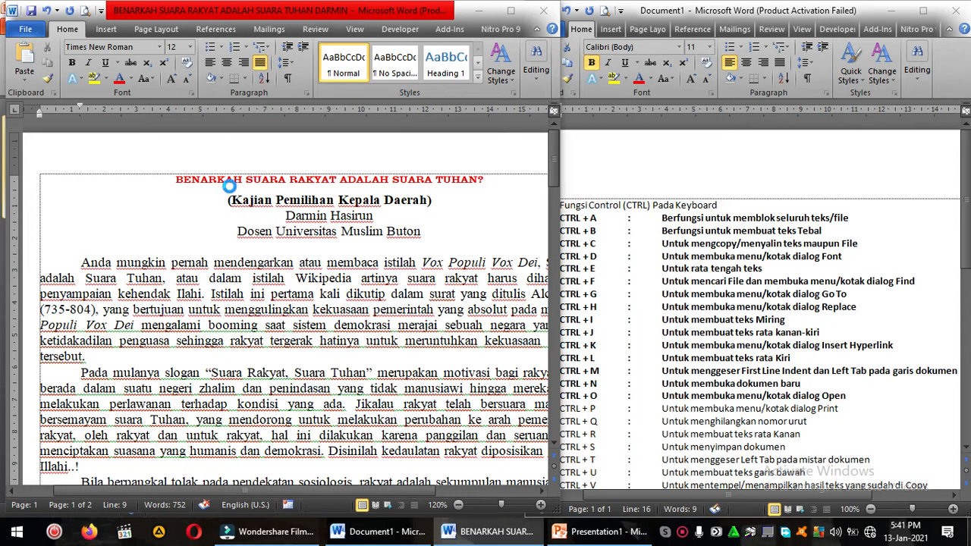
left_click(330, 284)
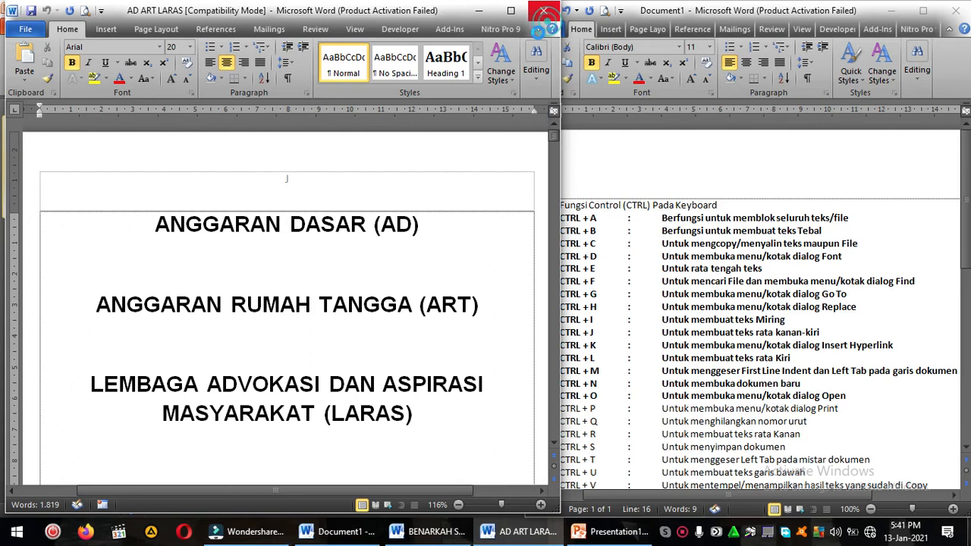
left_click(543, 11)
left_click(637, 366)
left_click(603, 395)
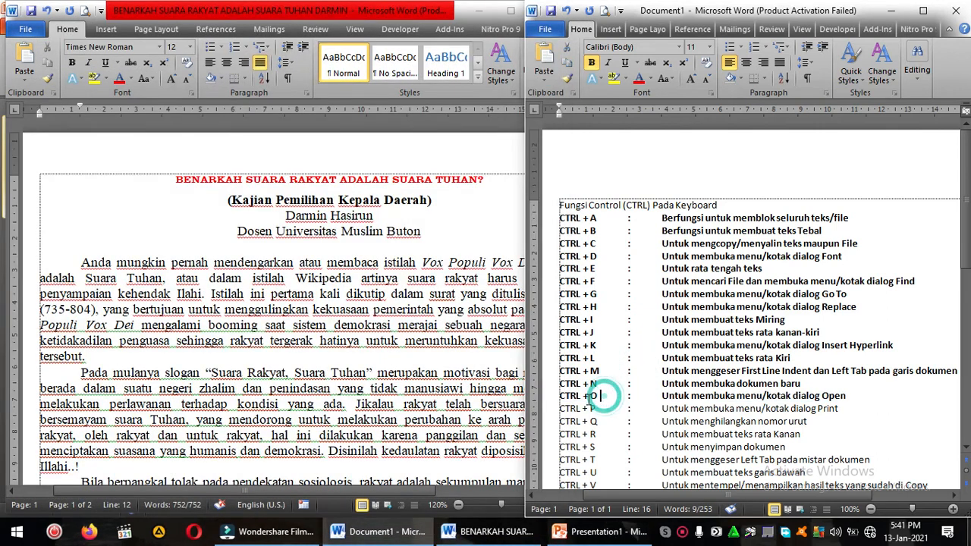
left_click_drag(561, 396, 840, 397)
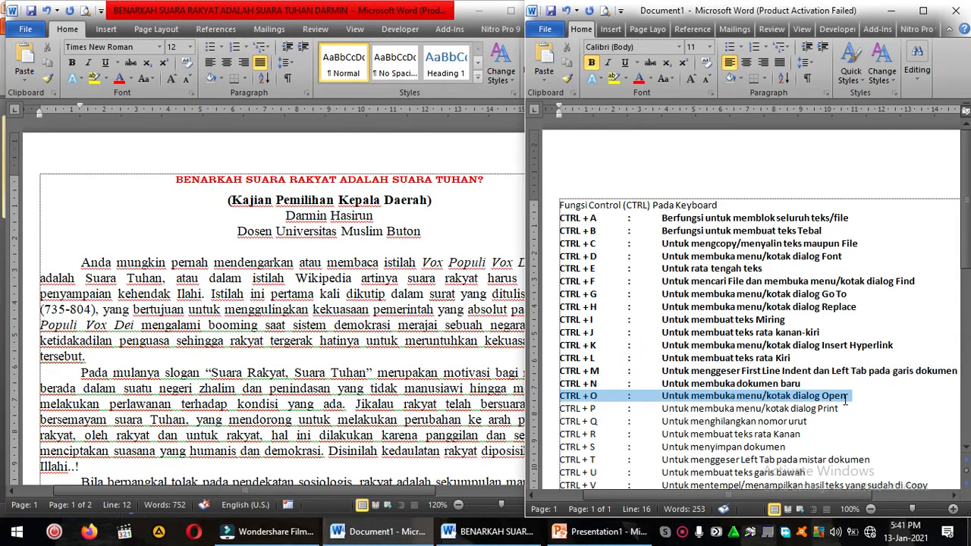
left_click(844, 400)
Step: Bold the CTRL + P entry in the shortcut list
left_click_drag(559, 409, 828, 413)
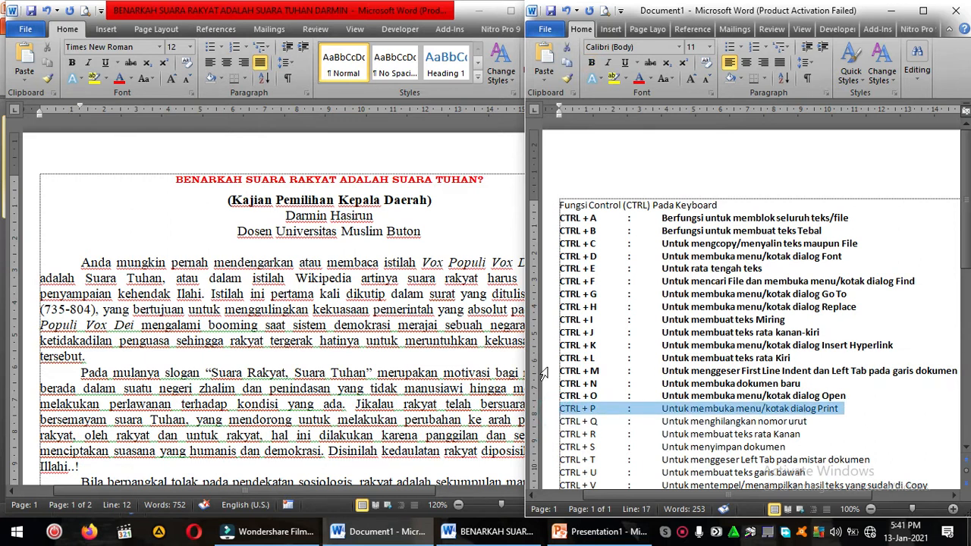
left_click(203, 303)
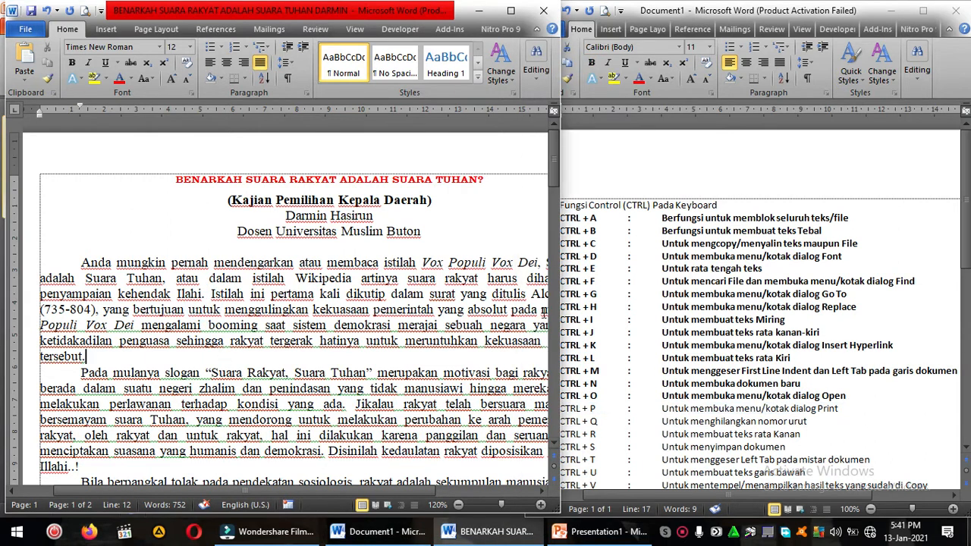
left_click(628, 412)
left_click(594, 411)
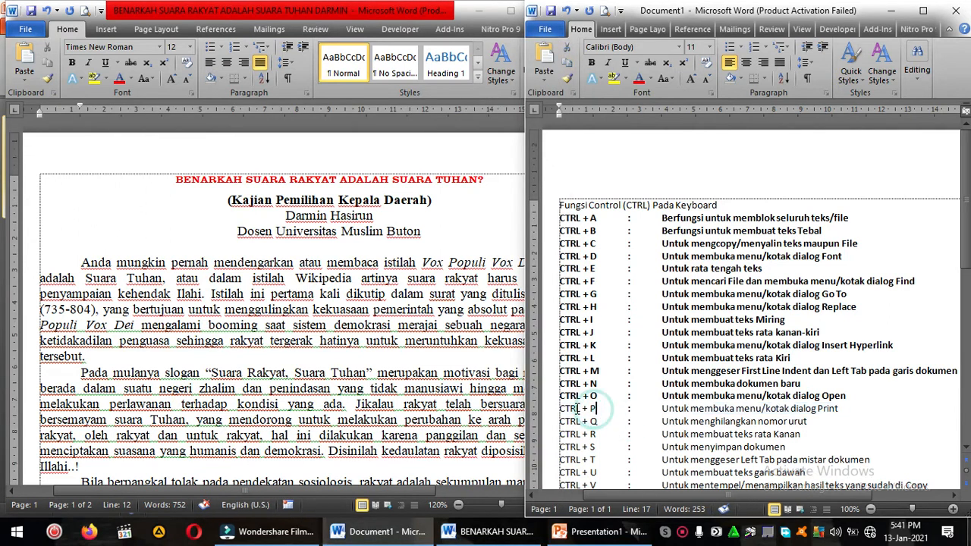
left_click_drag(559, 408, 844, 410)
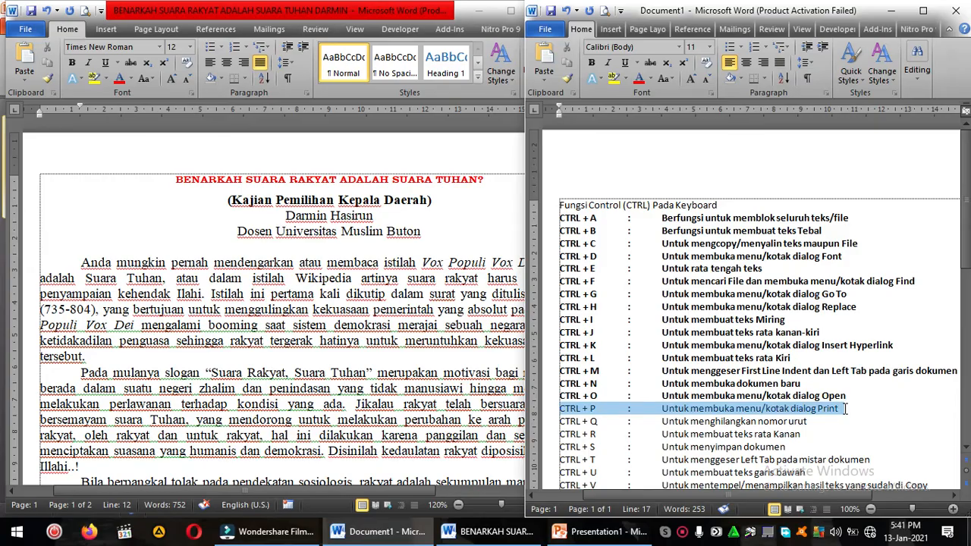
key("ctrl+b")
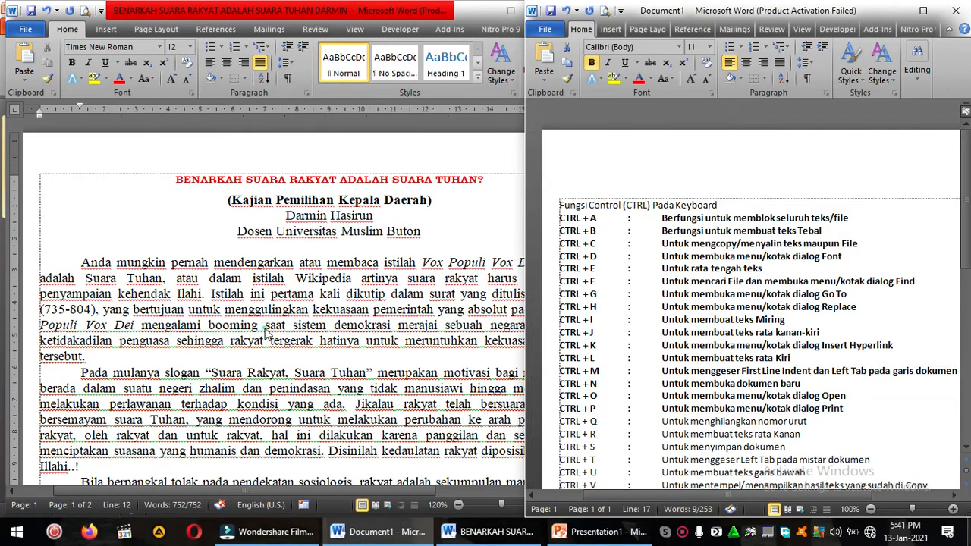
Step: Open the print settings and preview for the article, and leave them while keeping the document open
left_click(264, 301)
scroll(264, 301, "down", 20)
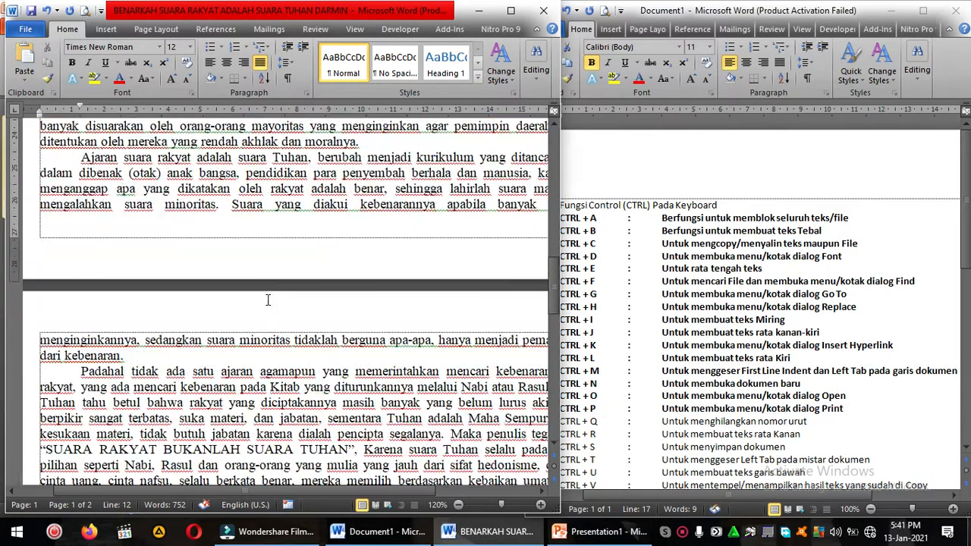
scroll(270, 301, "up", 20)
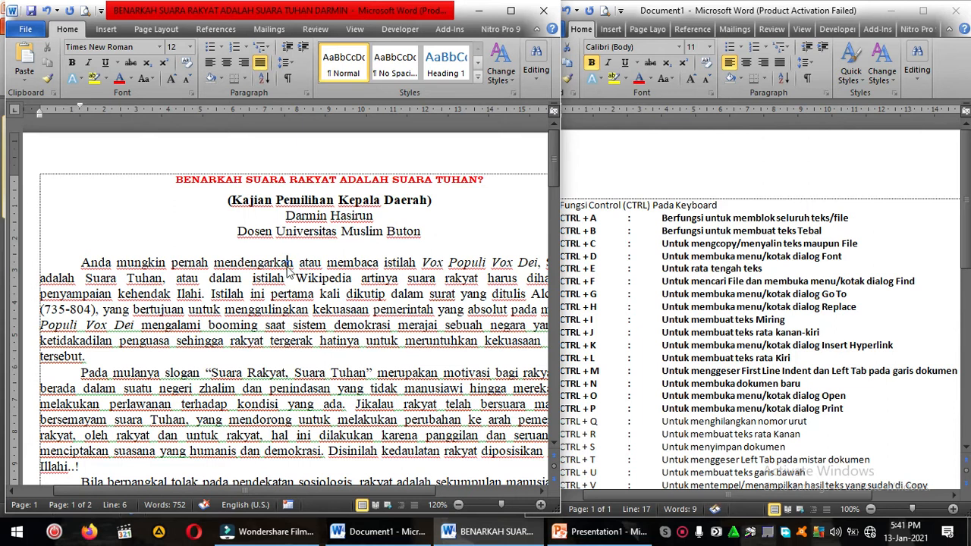
key("ctrl+p")
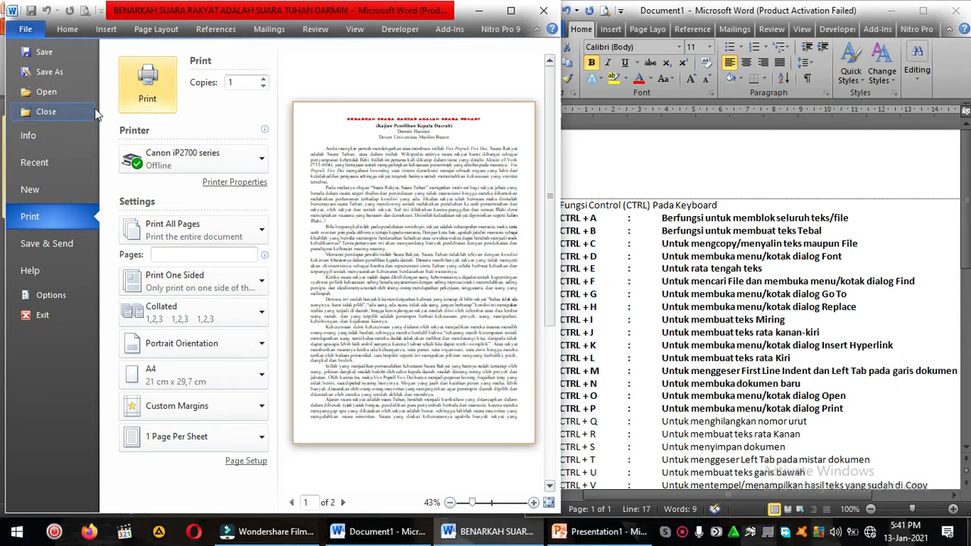
left_click(543, 11)
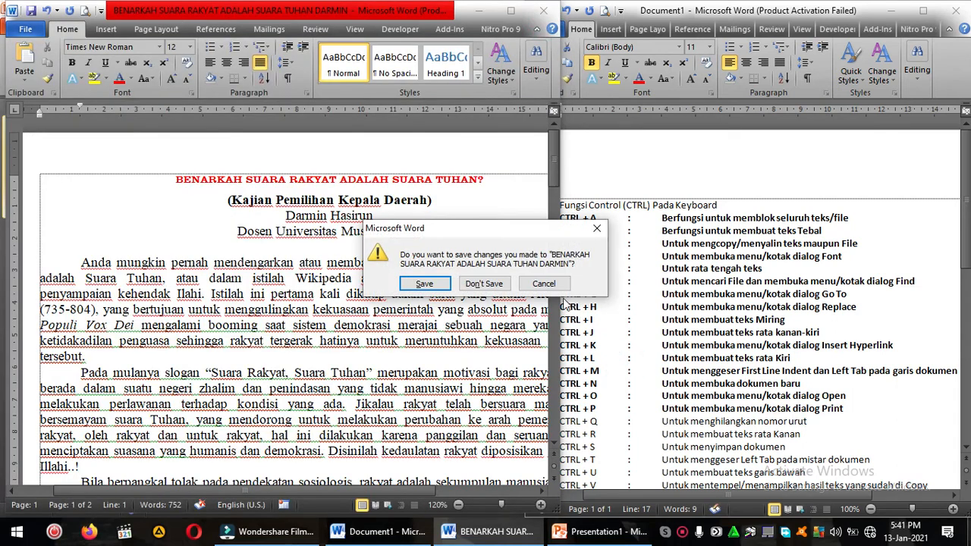
left_click(543, 283)
Step: Bold the CTRL + Q entry in the shortcut list
left_click(559, 372)
scroll(620, 394, "down", 2)
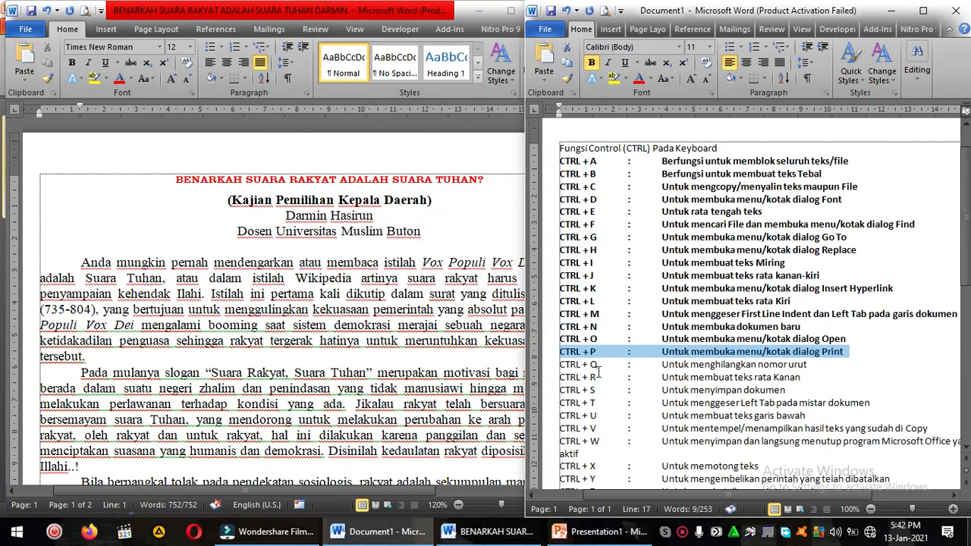
left_click_drag(561, 365, 809, 362)
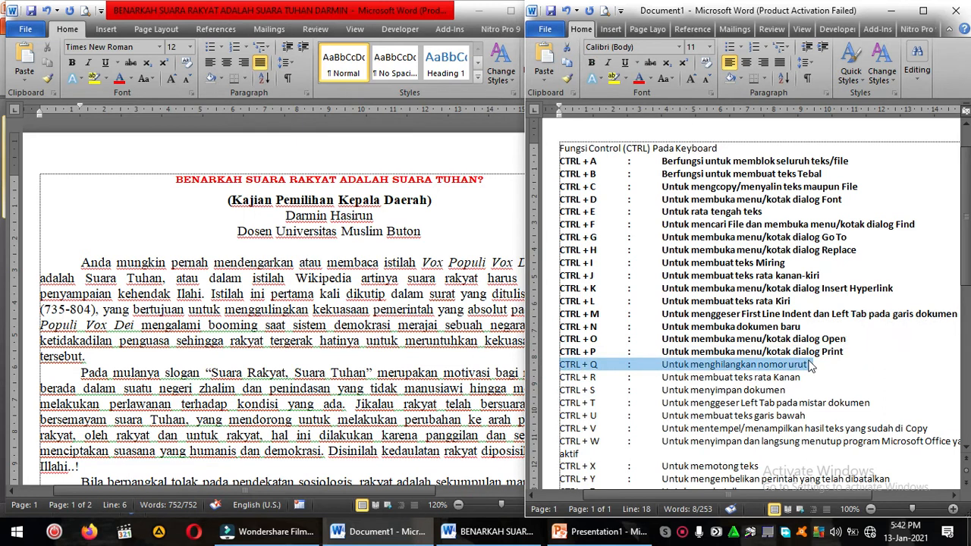
key("ctrl+b")
left_click(810, 364)
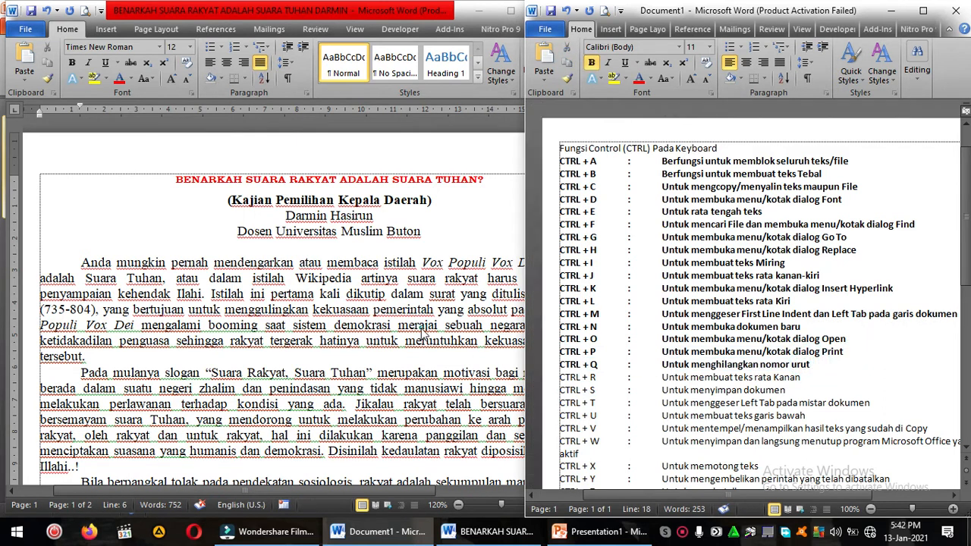
Step: Reset the paragraph formatting of the article's first body paragraph, and undo the reset
left_click(397, 307)
left_click_drag(80, 262, 87, 354)
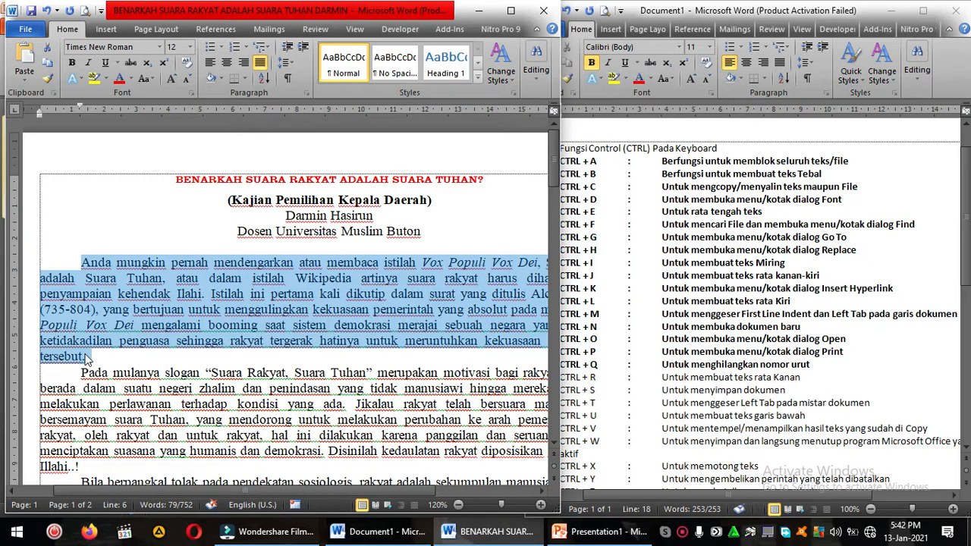
key("ctrl+q")
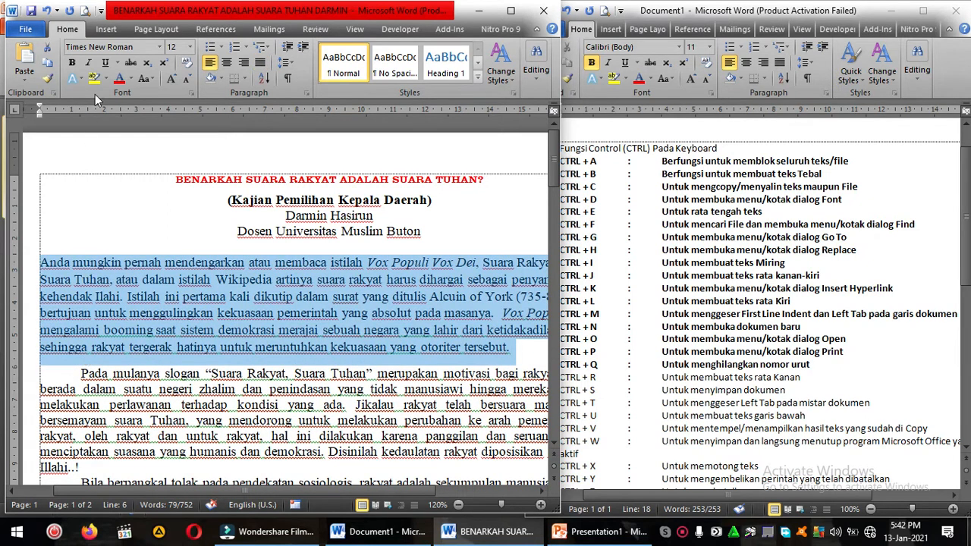
left_click(47, 11)
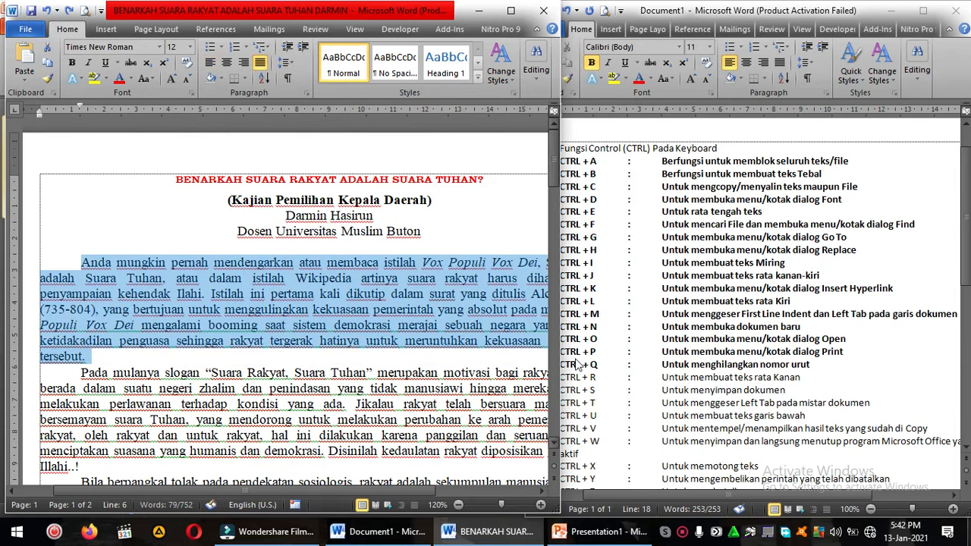
Step: Turn the article's first body paragraph into a numbered item beginning with 1
left_click(599, 367)
left_click(255, 366)
left_click(135, 264)
left_click_drag(84, 262, 101, 372)
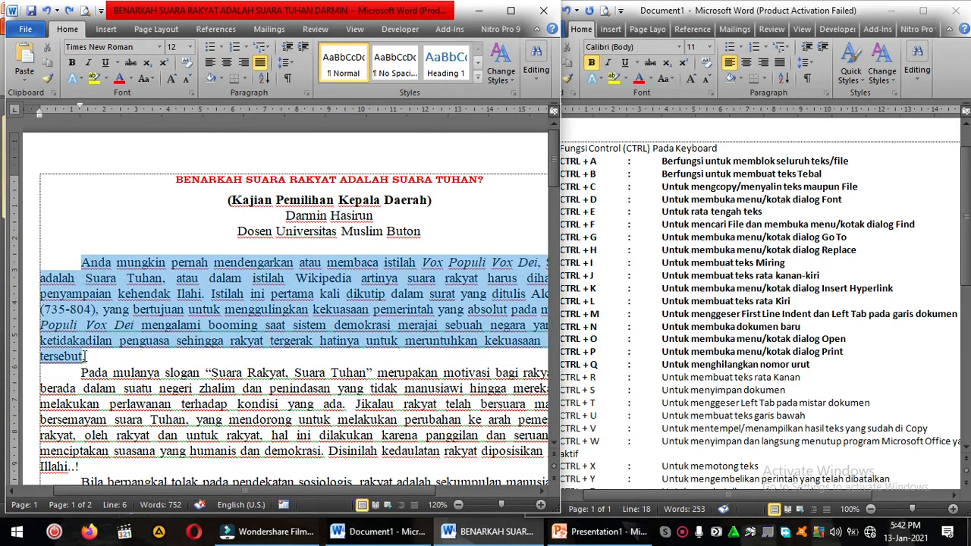
left_click(81, 262)
type("1.")
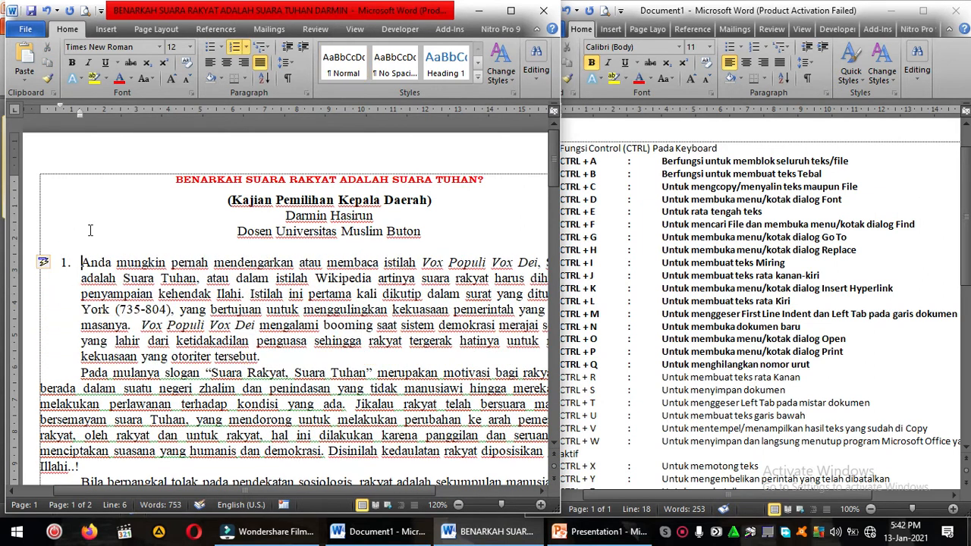
Step: Reset the first body paragraph's formatting to remove its number, and restore its first-line indent
left_click_drag(109, 266, 169, 345)
key("ctrl+q")
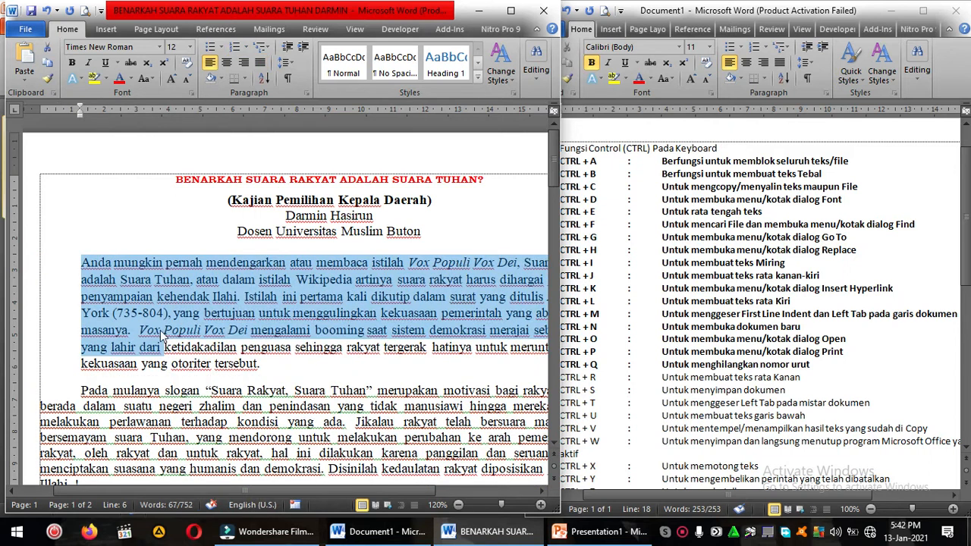
left_click(110, 265)
left_click(81, 263)
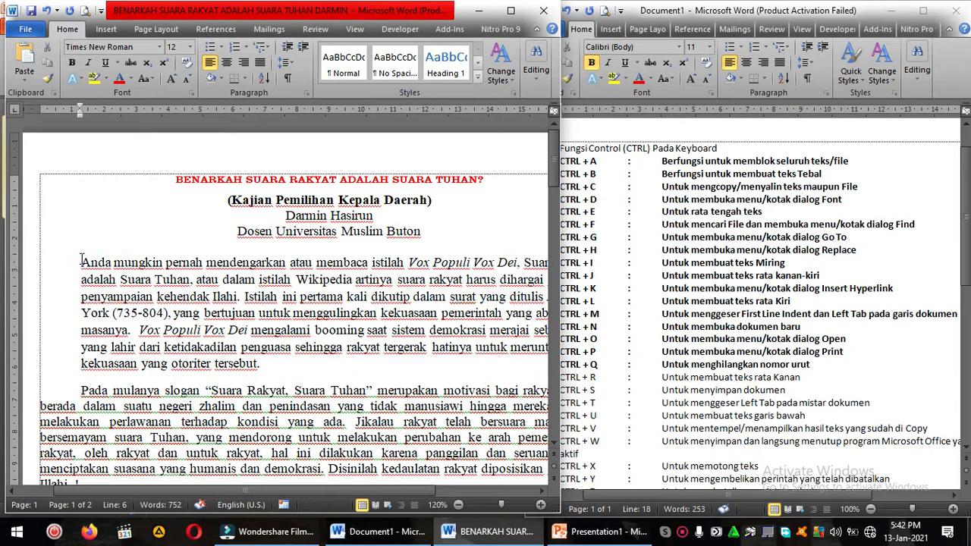
key("BackSpace")
key("Tab")
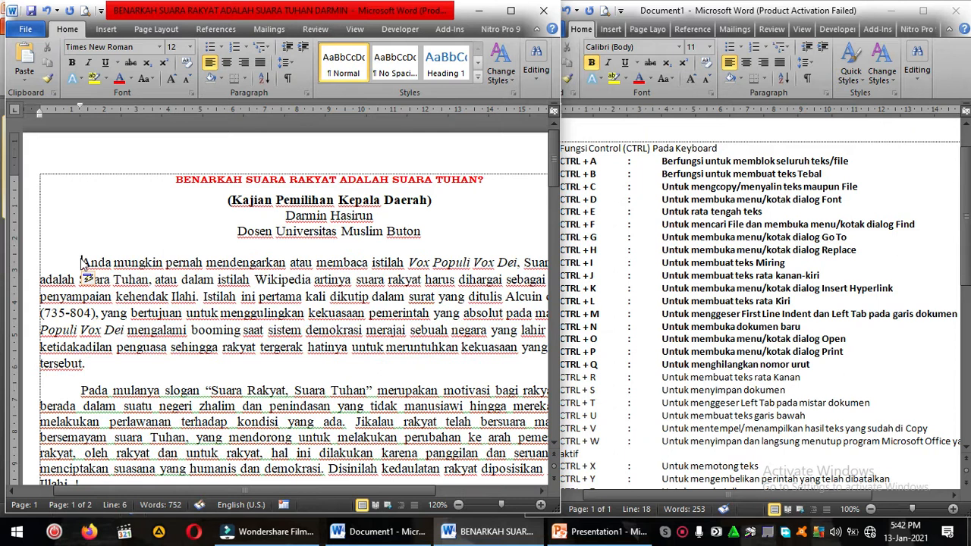
Step: Number the first body paragraph with 1. two more times, removing the number each time and restoring the first-line indent
type("1.")
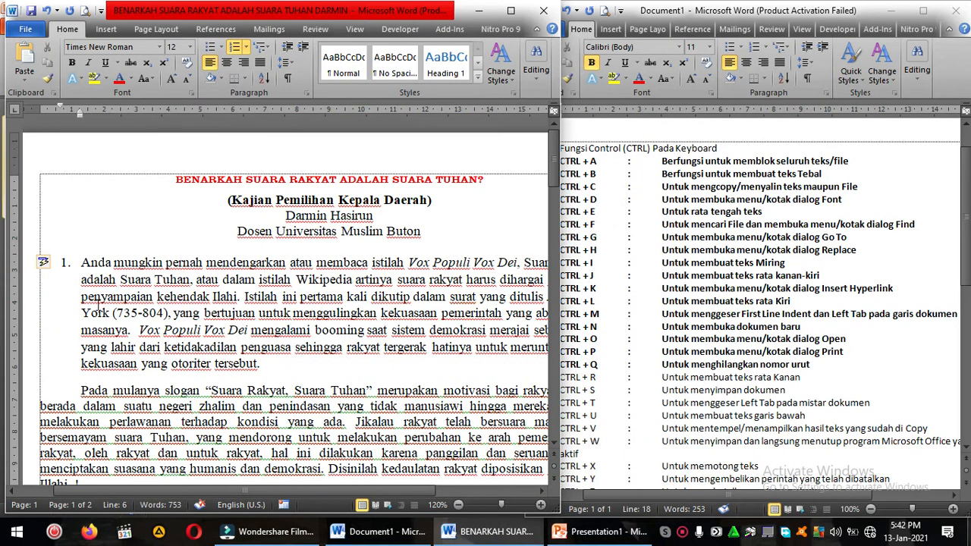
key("BackSpace")
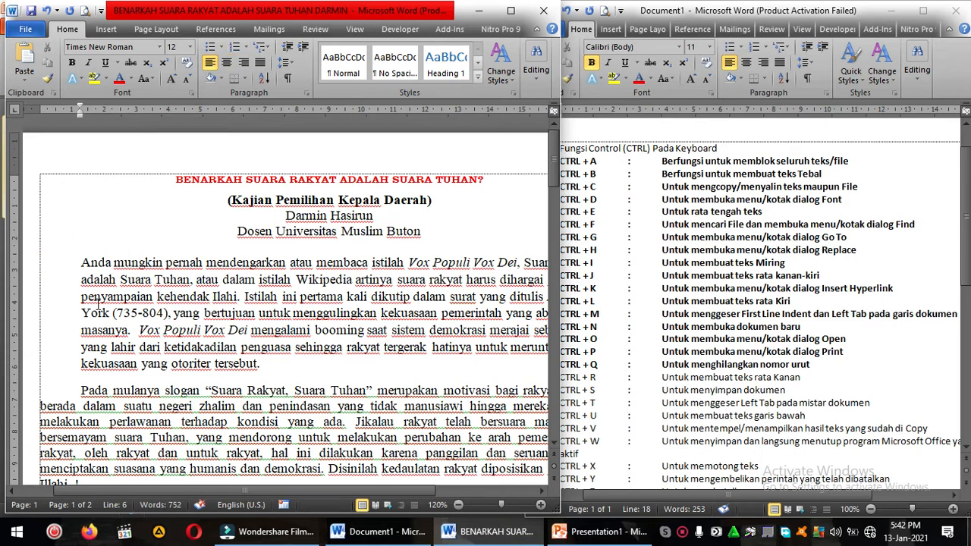
key("BackSpace")
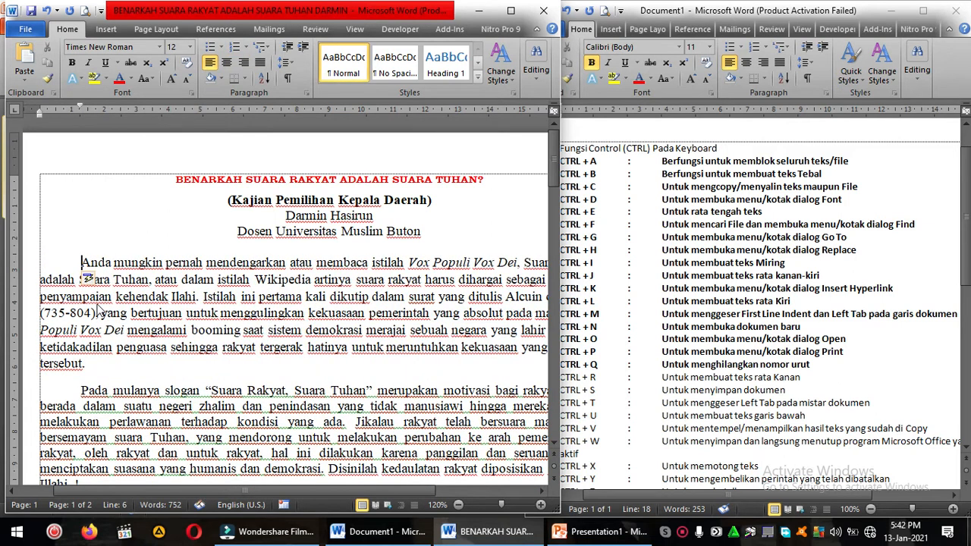
key("BackSpace")
type("1")
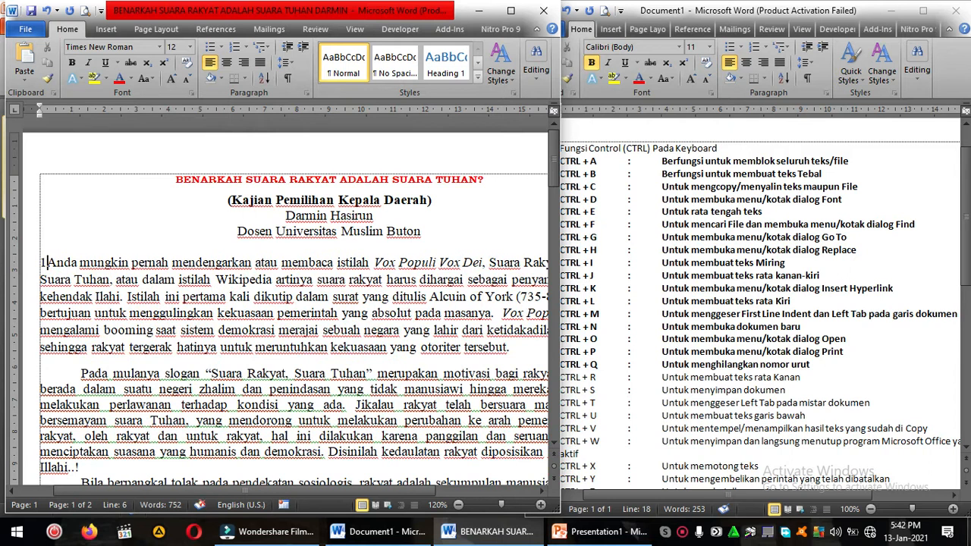
type(".")
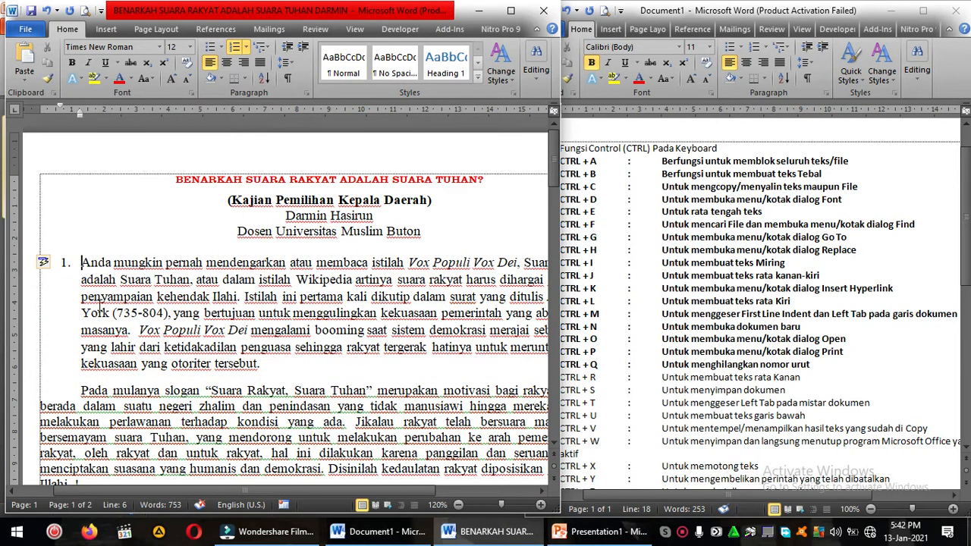
key("BackSpace")
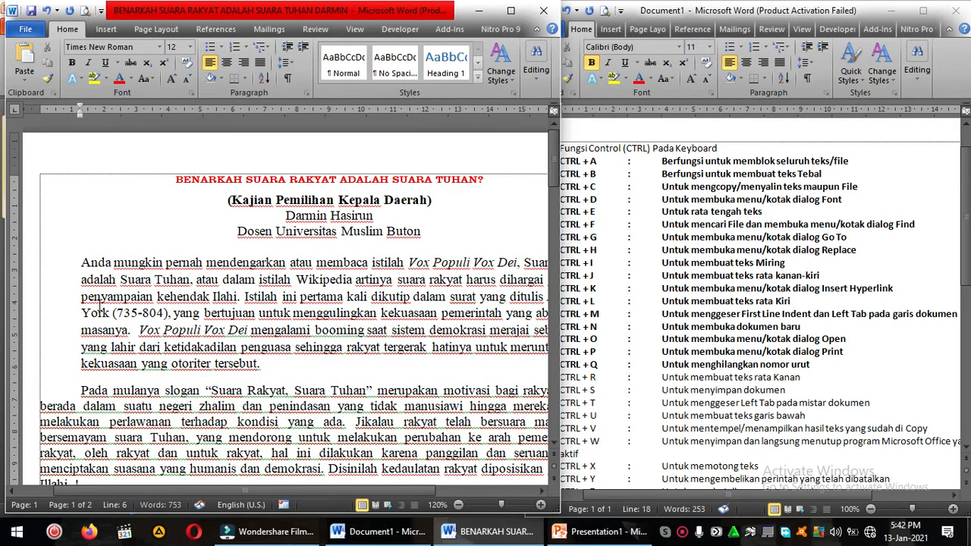
key("Tab")
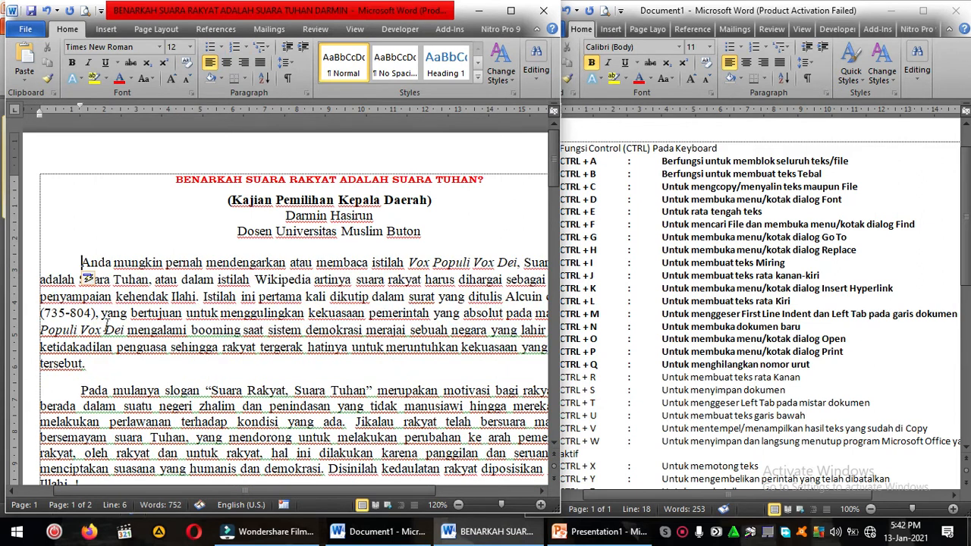
Step: Set the first two body paragraphs to Single line spacing with 0 pt spacing after
left_click(87, 364)
left_click_drag(91, 334, 161, 392)
right_click(93, 343)
left_click(136, 195)
left_click(308, 243)
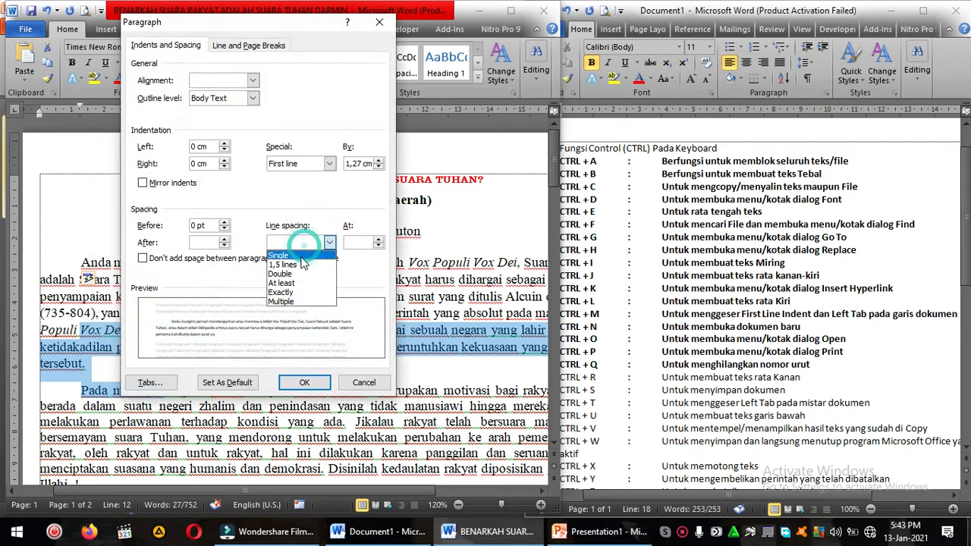
left_click(300, 252)
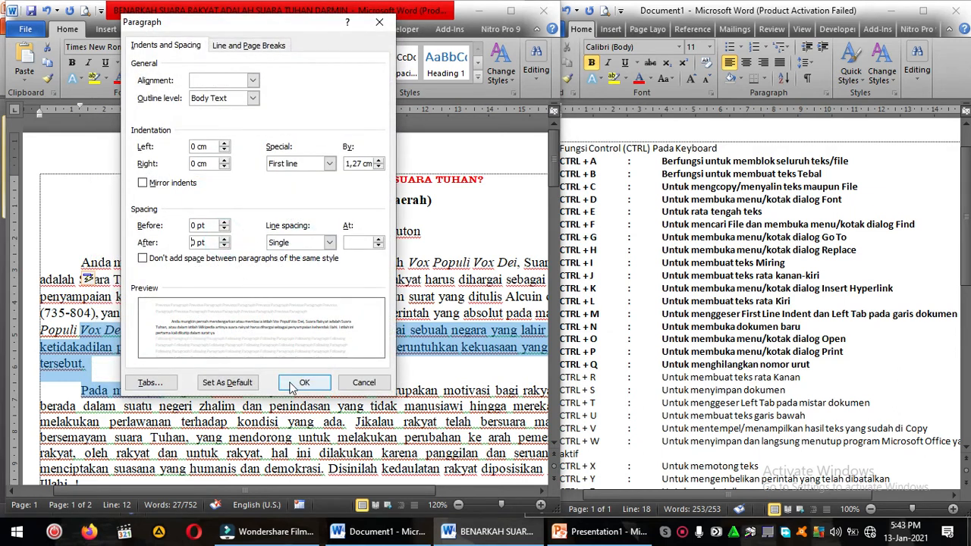
left_click(304, 382)
left_click(288, 355)
Step: Bold the CTRL + R entry in the shortcut list
left_click(786, 391)
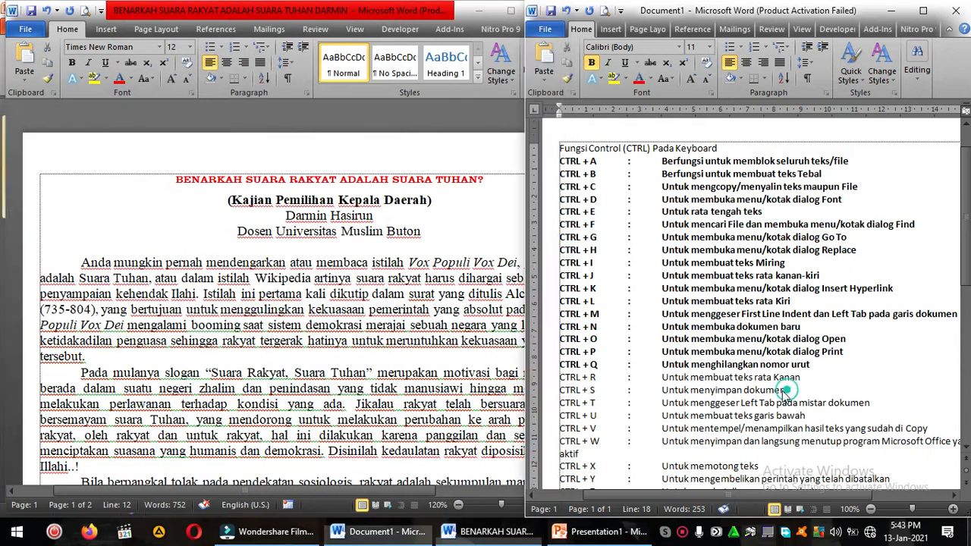
left_click_drag(559, 372, 804, 387)
key("ctrl+b")
Step: Right-align the article's first body paragraph and the subtitle, author and affiliation lines below the title
left_click(328, 310)
left_click(312, 258)
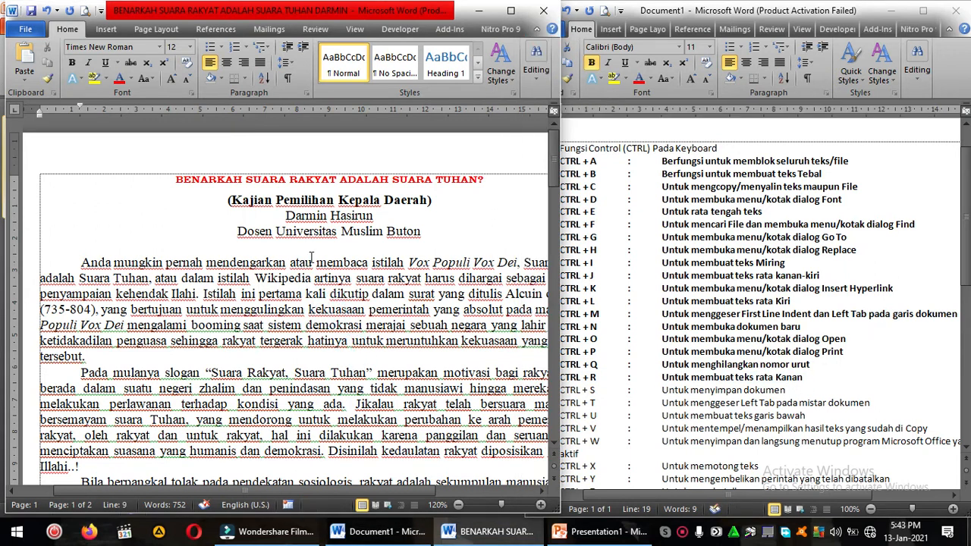
left_click(370, 277)
key("ctrl+e")
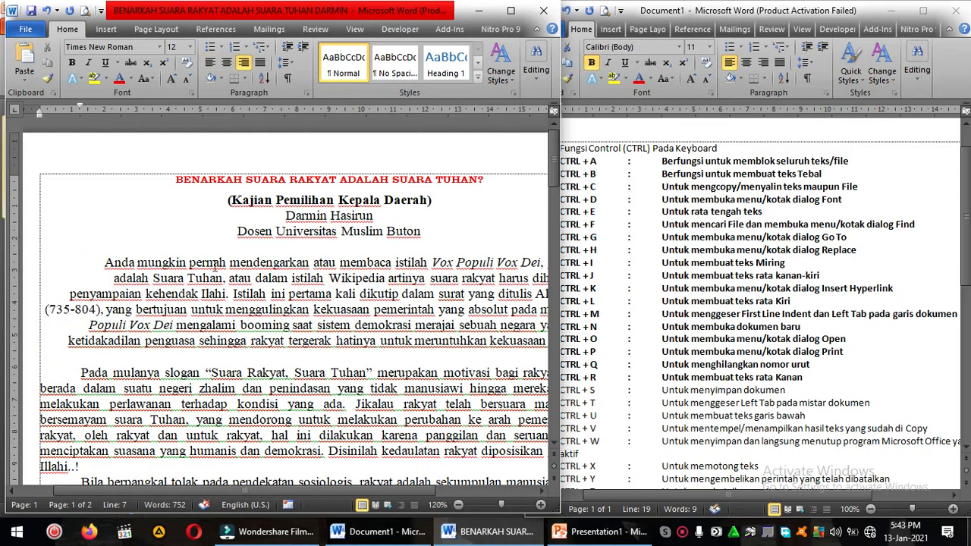
left_click_drag(228, 199, 317, 235)
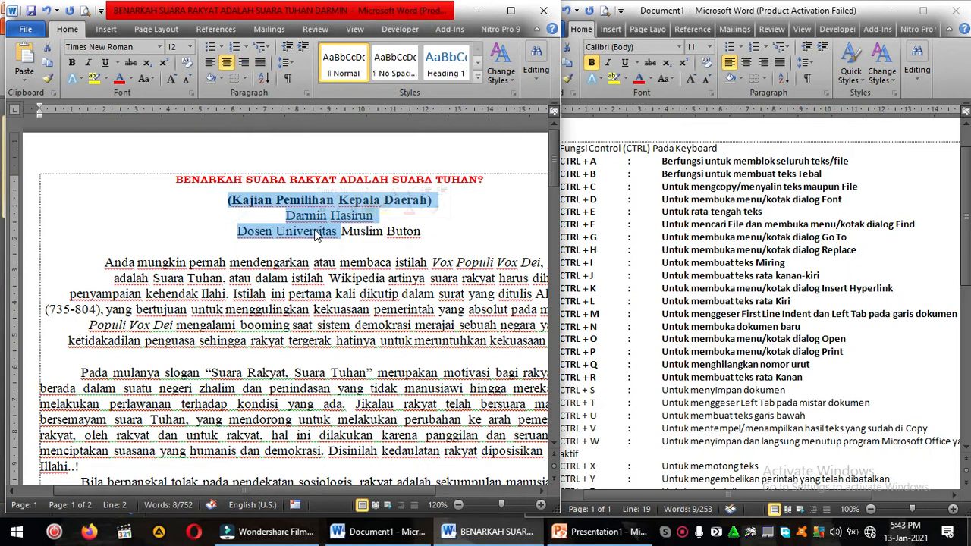
key("ctrl+r")
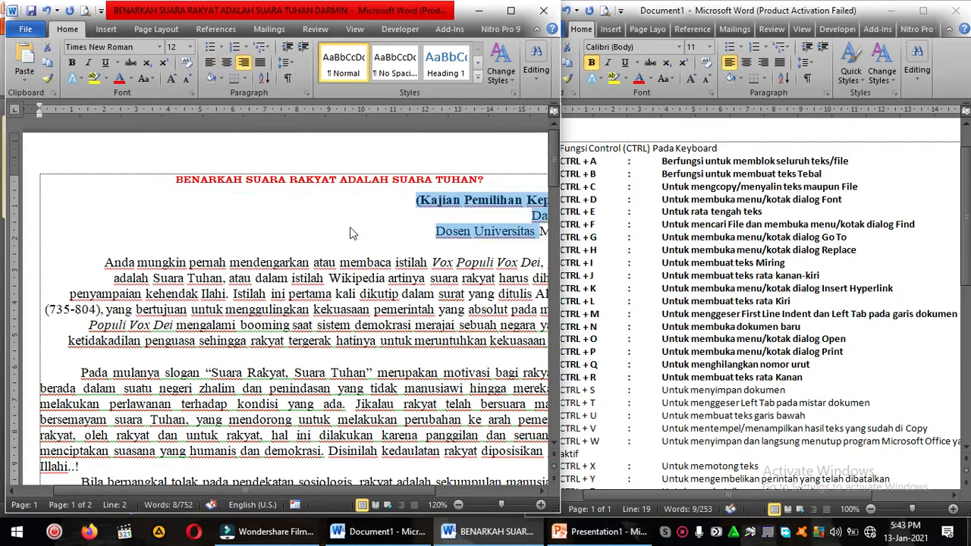
Step: Justify the article's first body paragraph and centre the subtitle, author and affiliation lines below the title
left_click_drag(506, 198, 520, 317)
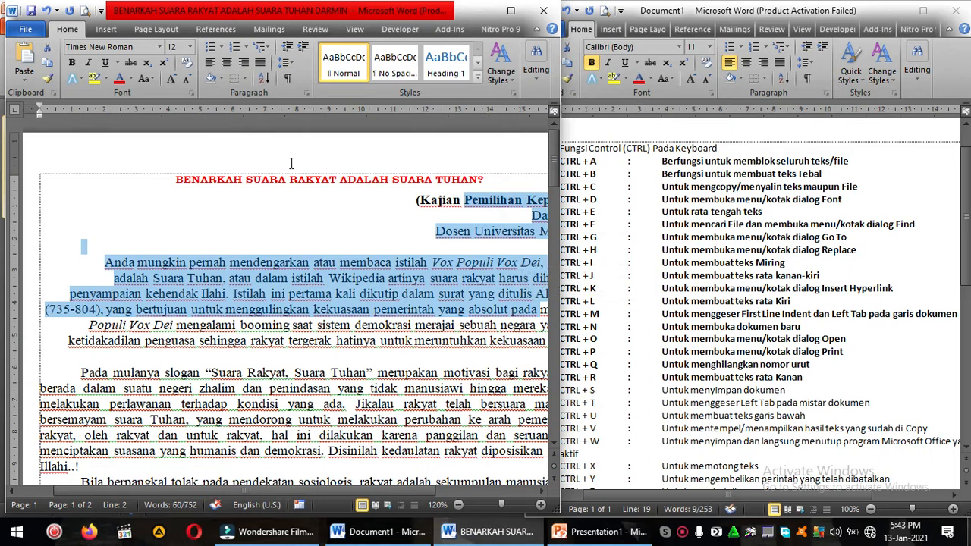
left_click(261, 63)
left_click_drag(151, 200, 215, 240)
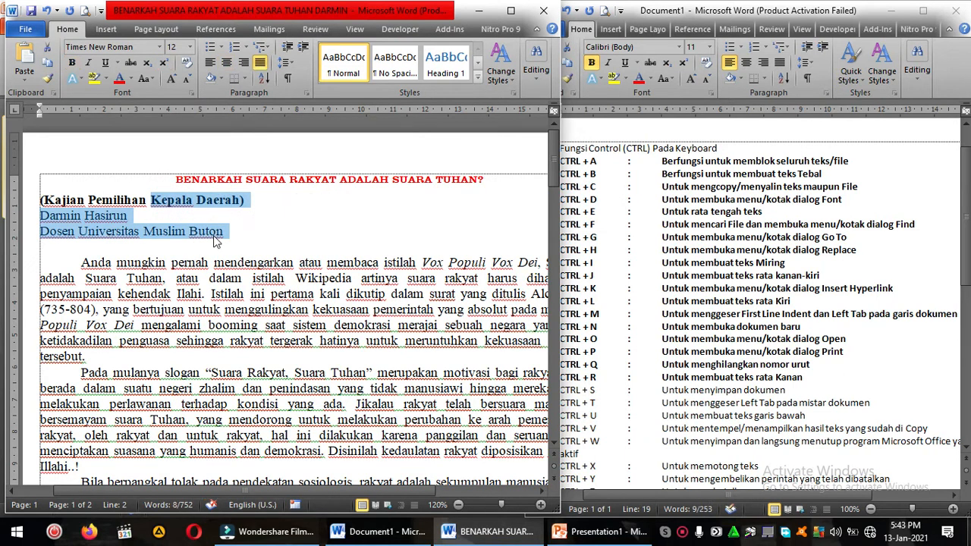
key("ctrl+e")
left_click(217, 241)
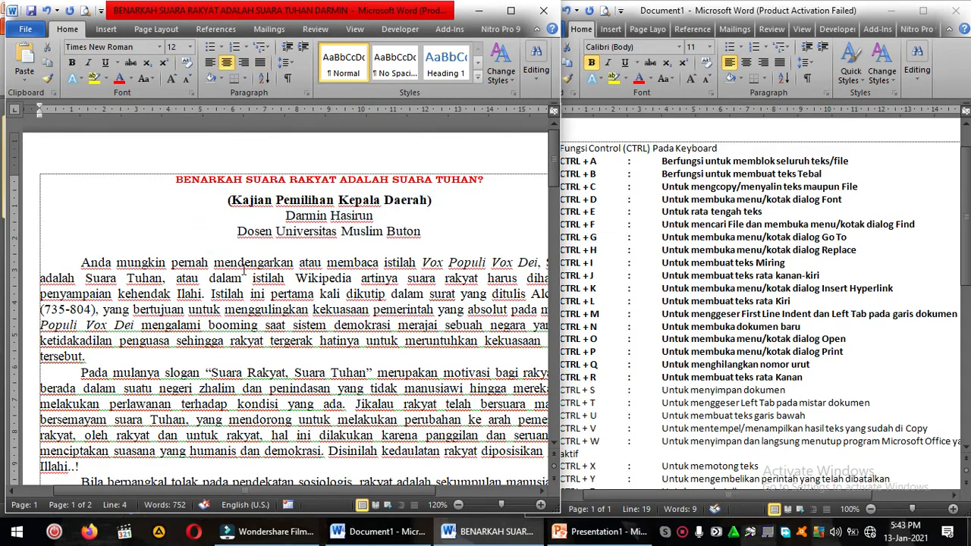
left_click(244, 295)
Step: Bold the CTRL + S entry in the shortcut list
left_click(580, 330)
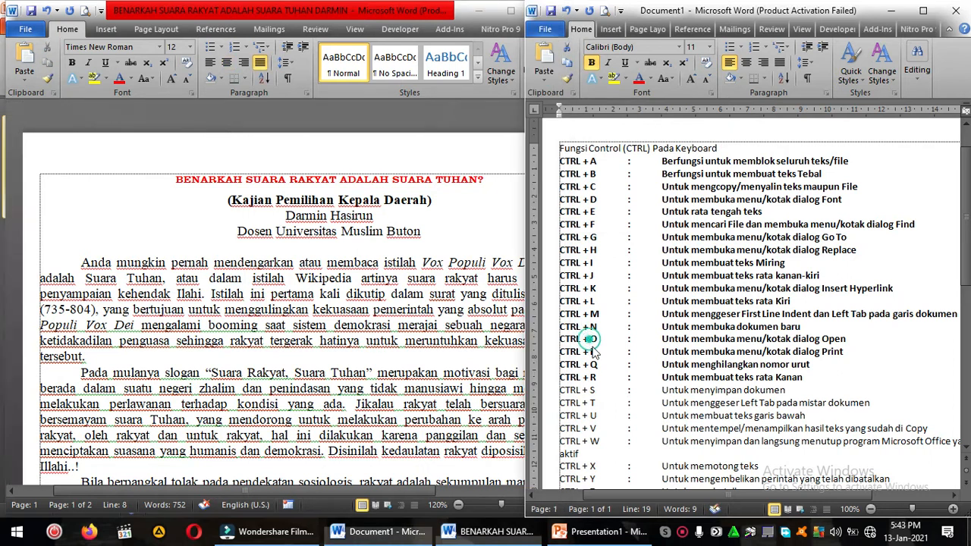
left_click_drag(559, 388, 775, 390)
key("ctrl+b")
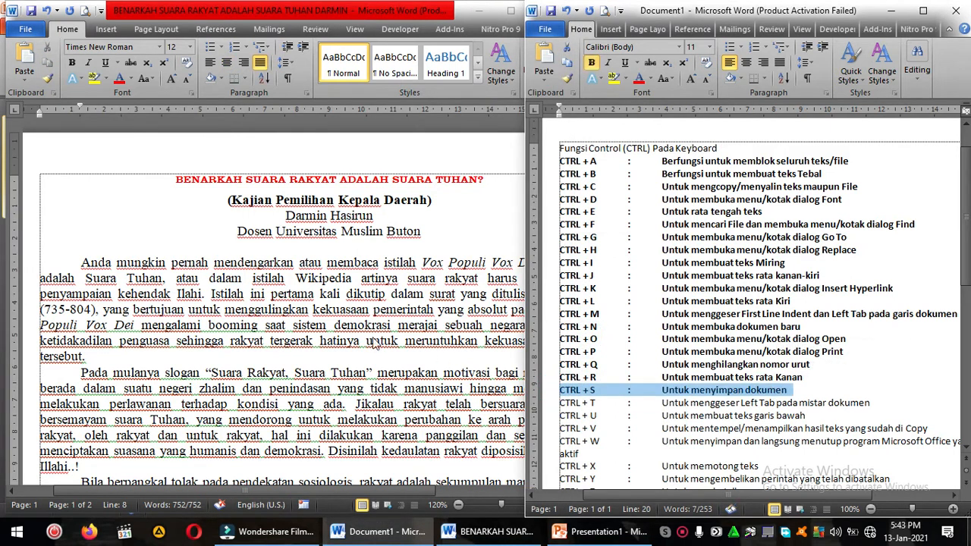
Step: Save the shortcut list document as a Word Document named Fungsi Control
left_click(317, 347)
left_click(231, 327)
scroll(231, 327, "down", 1)
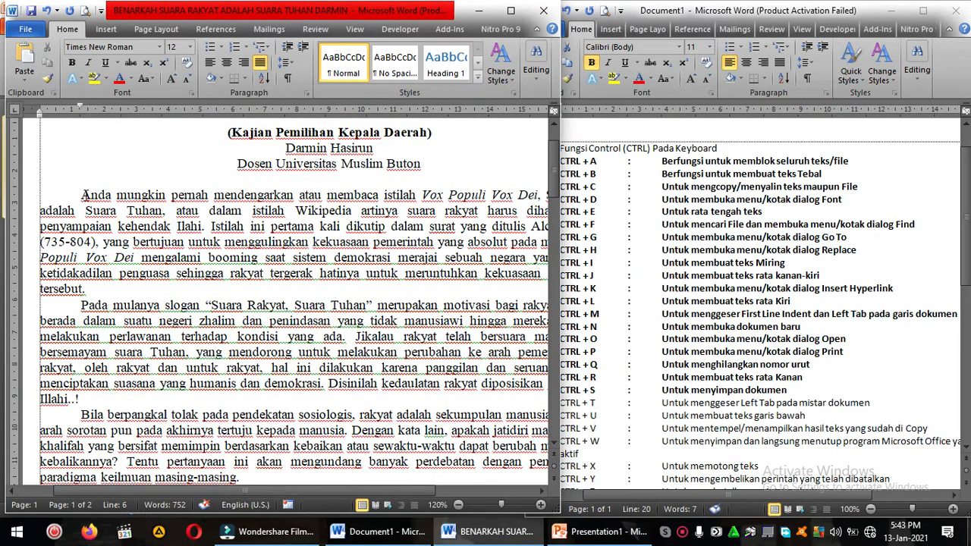
left_click(736, 256)
left_click(690, 226)
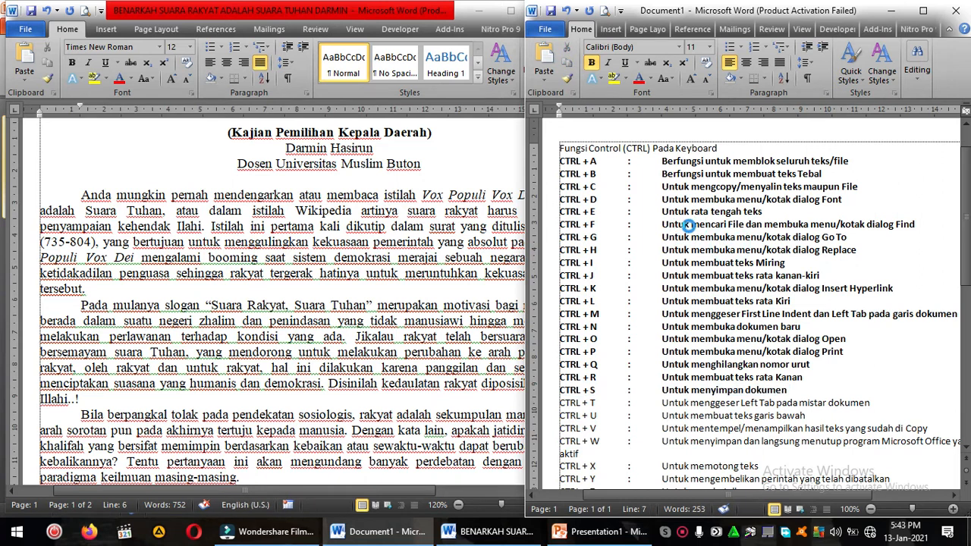
key("ctrl+s")
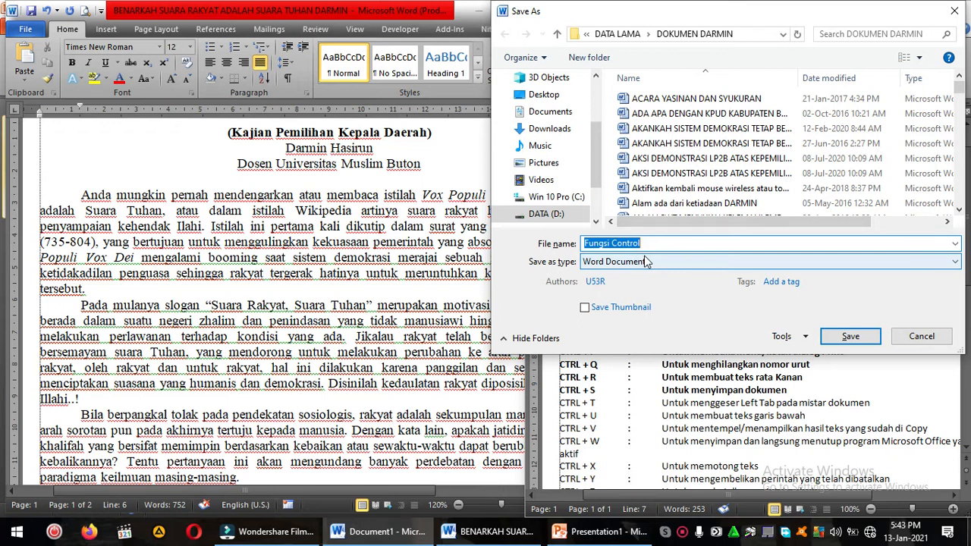
left_click(860, 336)
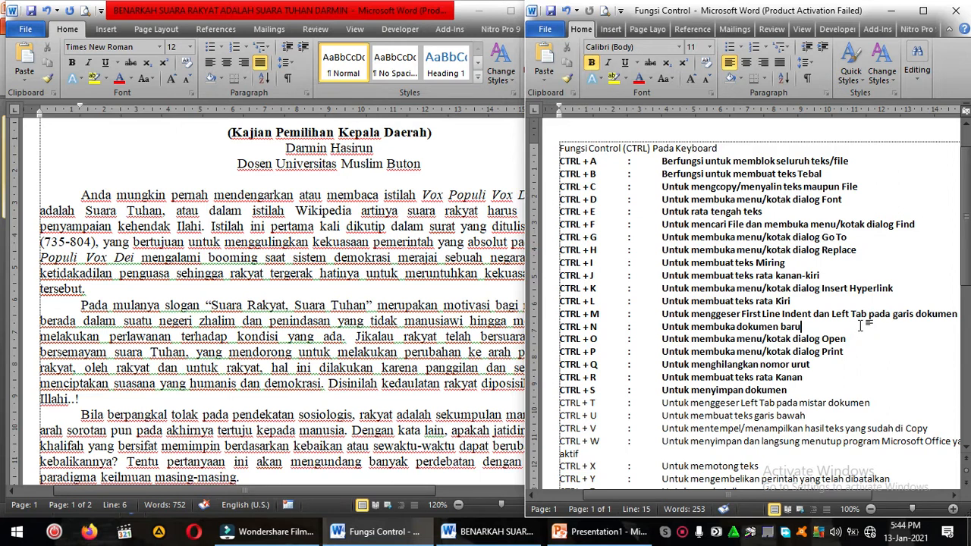
Step: Increase the hanging indent of the article's first body paragraph four times and restore its original first-line indent
left_click(778, 384)
left_click(589, 404)
left_click(311, 317)
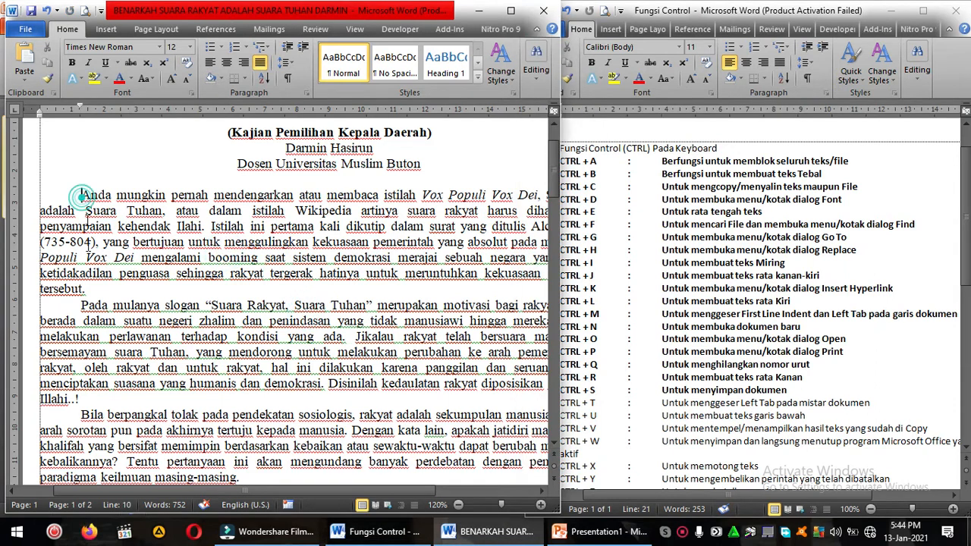
left_click_drag(80, 195, 88, 289)
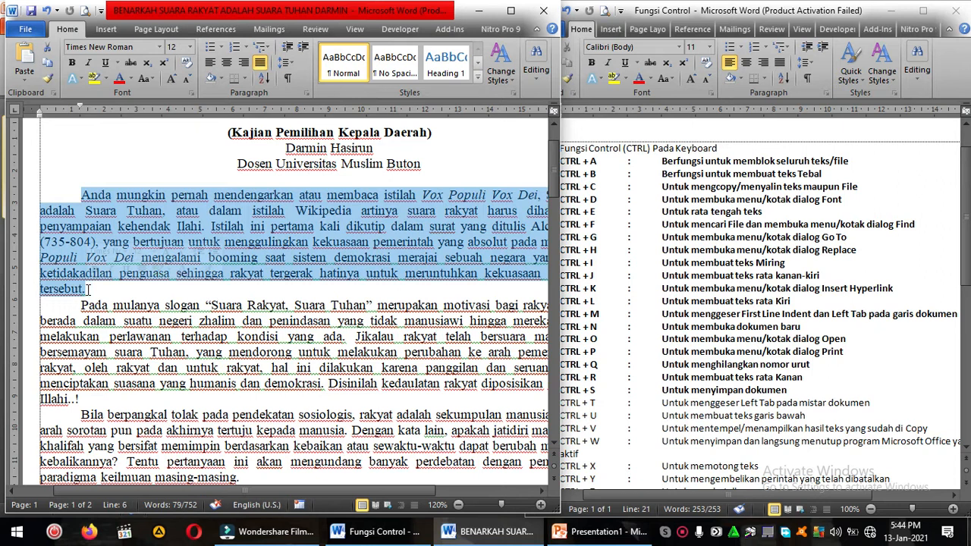
key("ctrl+t")
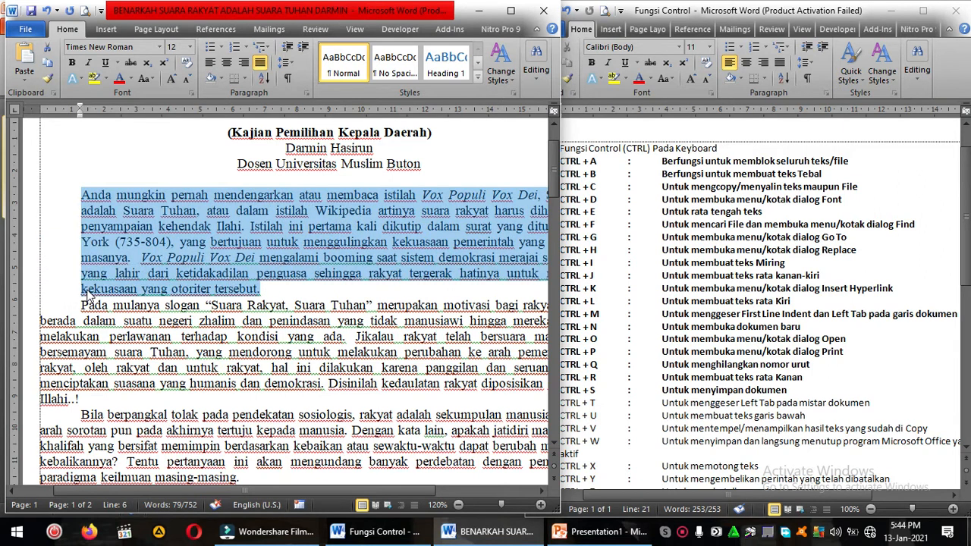
key("ctrl+t")
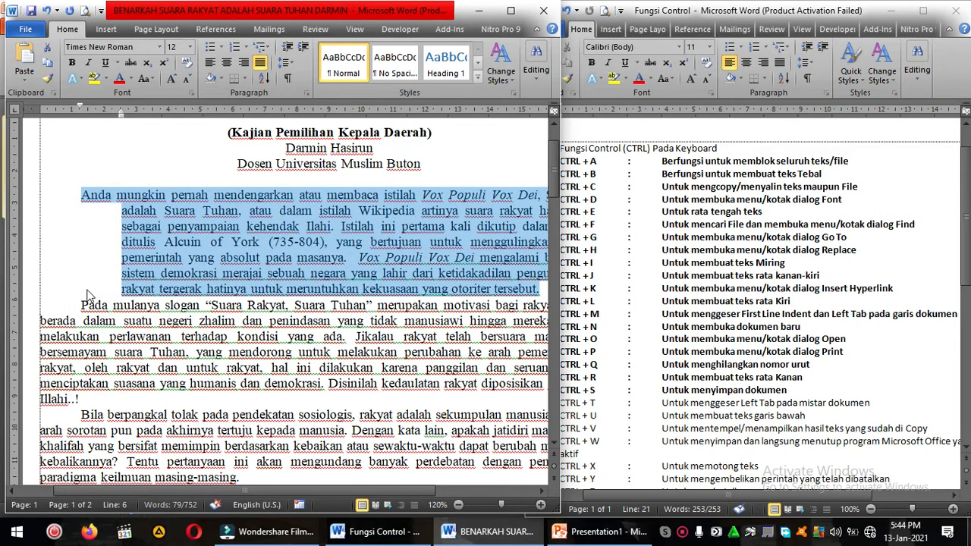
key("ctrl+t")
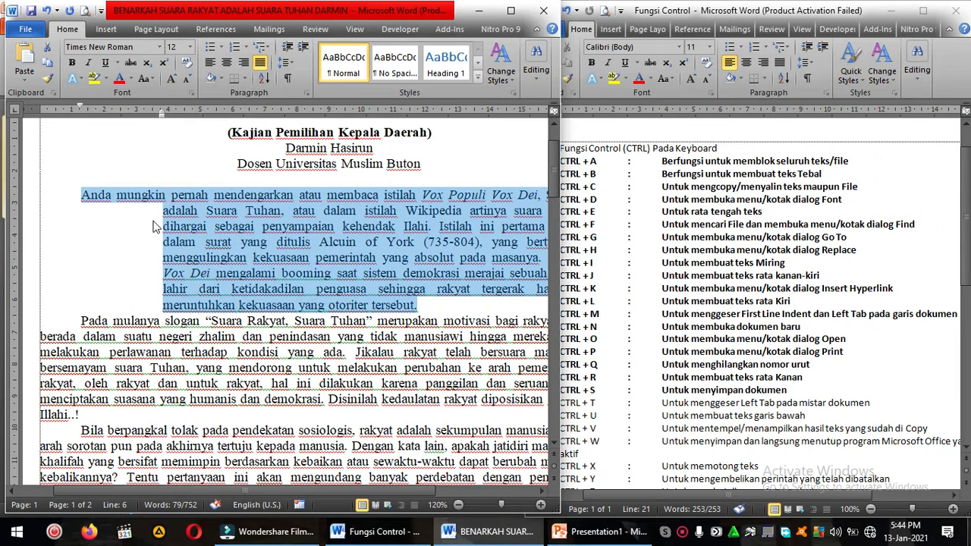
key("ctrl+t")
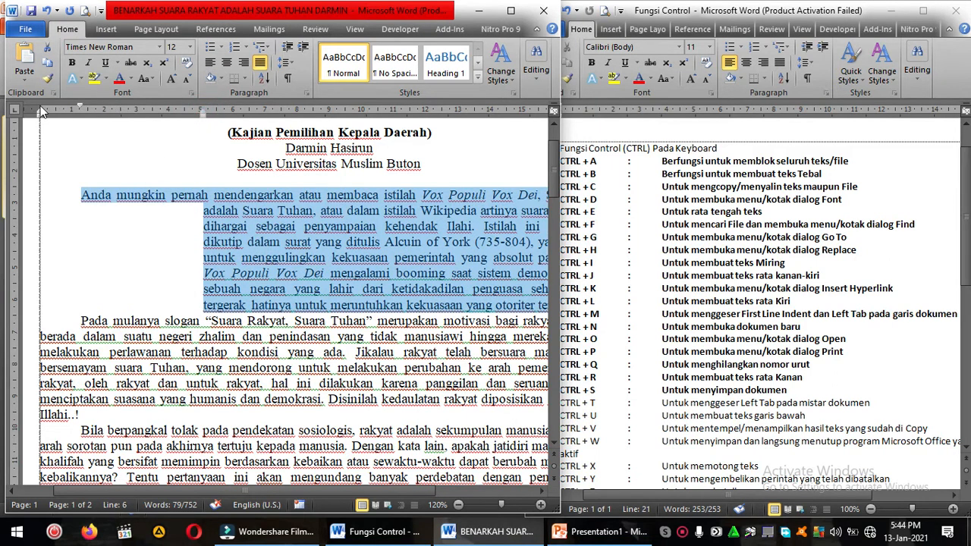
key("ctrl+shift+t")
left_click(191, 278)
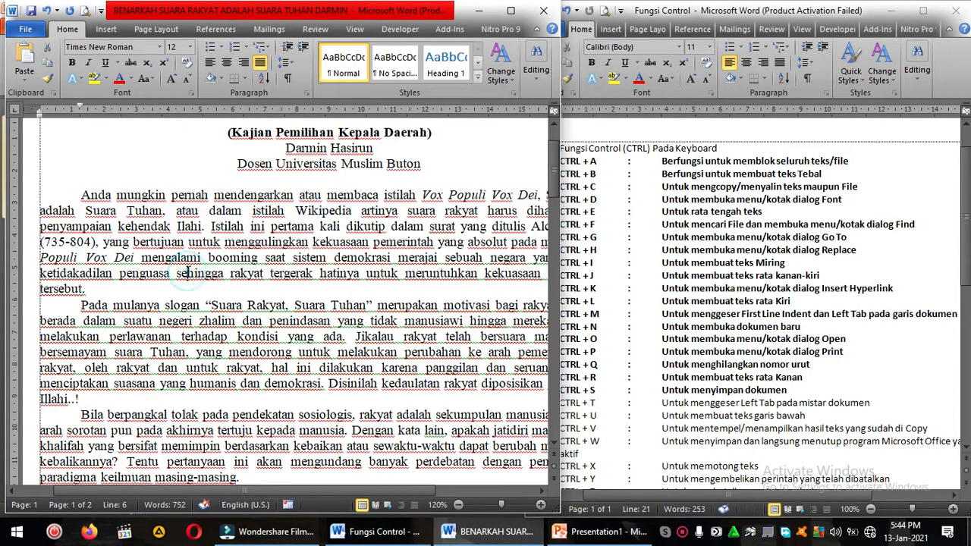
Step: Bold the CTRL + T entry in the shortcut list
left_click(651, 413)
left_click_drag(559, 402, 874, 403)
key("ctrl+b")
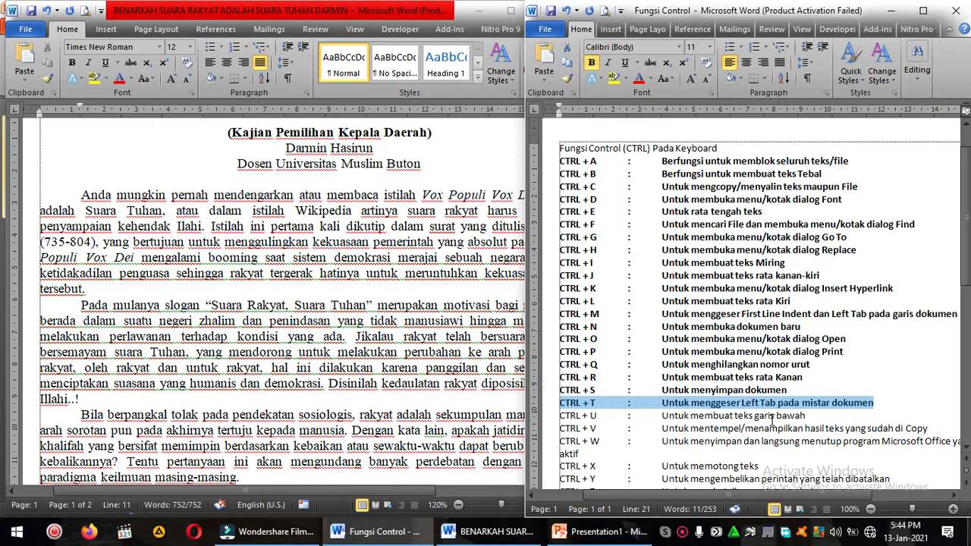
Step: Underline the article's red title and the subtitle line (Kajian Pemilihan Kepala Daerah)
left_click(109, 278)
scroll(228, 227, "up", 2)
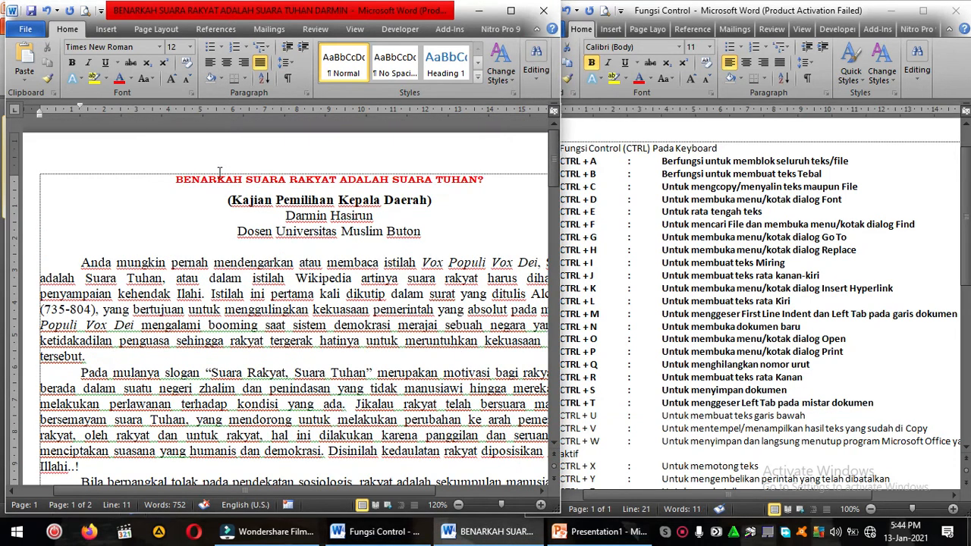
left_click_drag(161, 185, 486, 190)
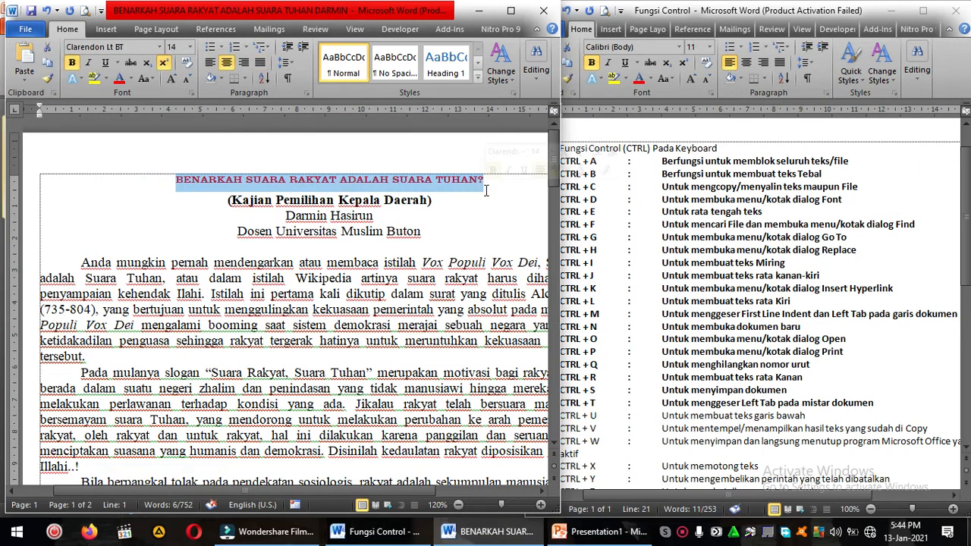
key("ctrl+u")
left_click(486, 190)
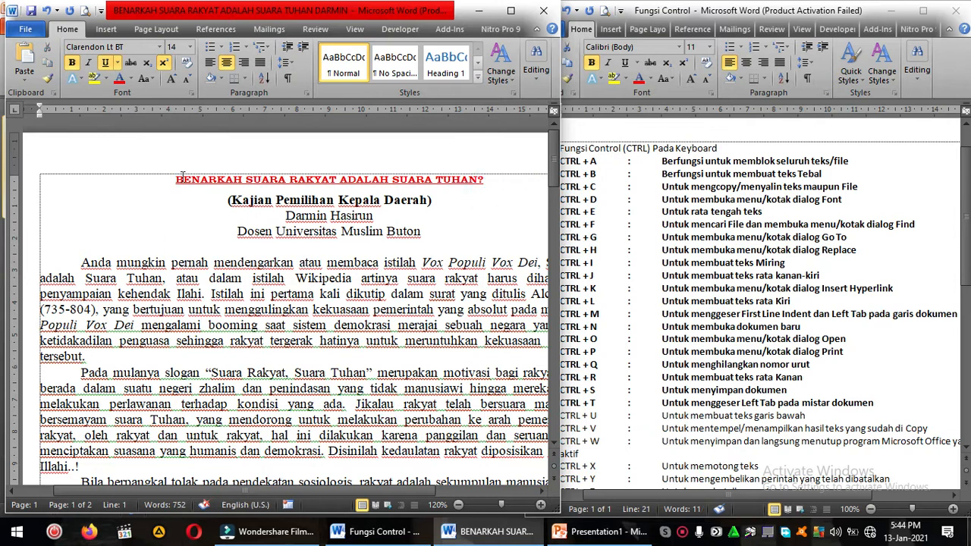
scroll(295, 246, "up", 4, "ctrl")
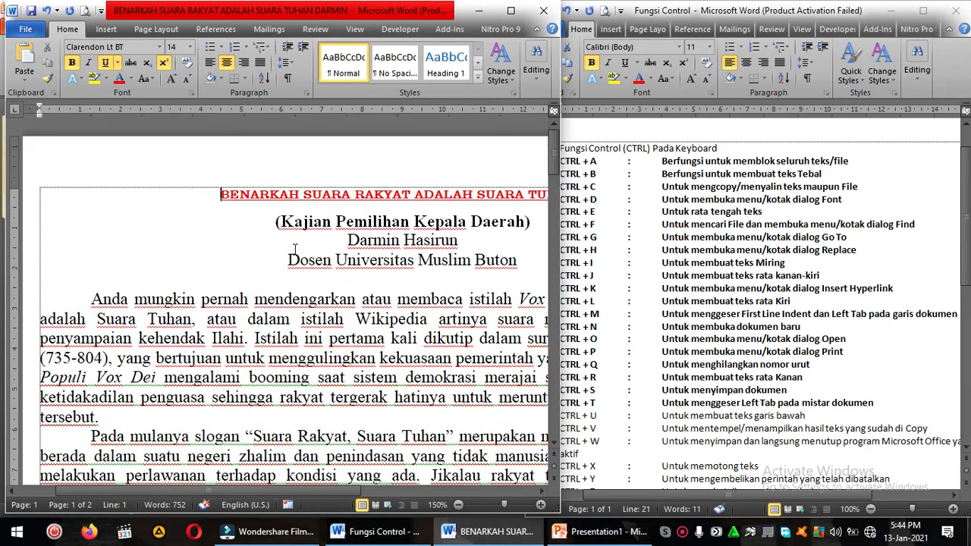
left_click_drag(339, 489, 423, 487)
triple_click(464, 198)
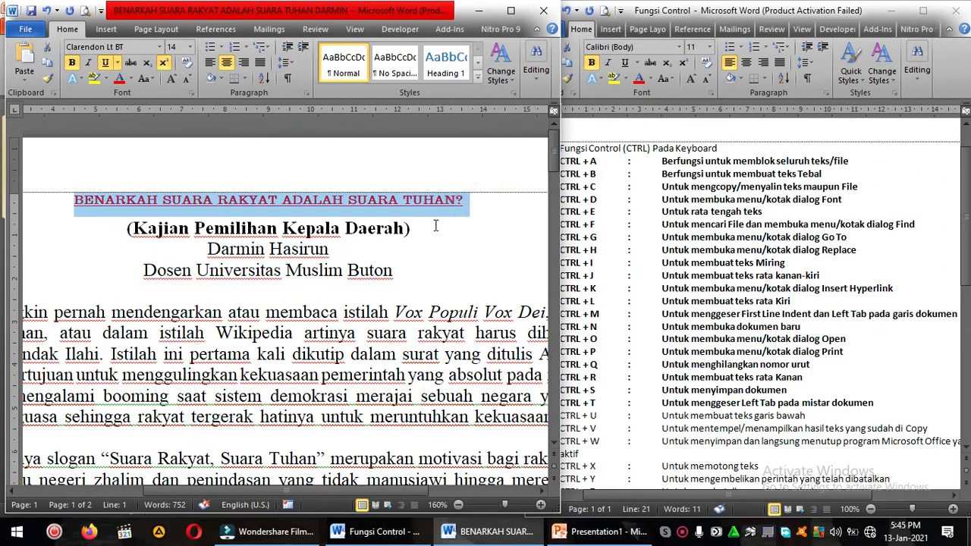
left_click_drag(124, 229, 411, 226)
key("ctrl+u")
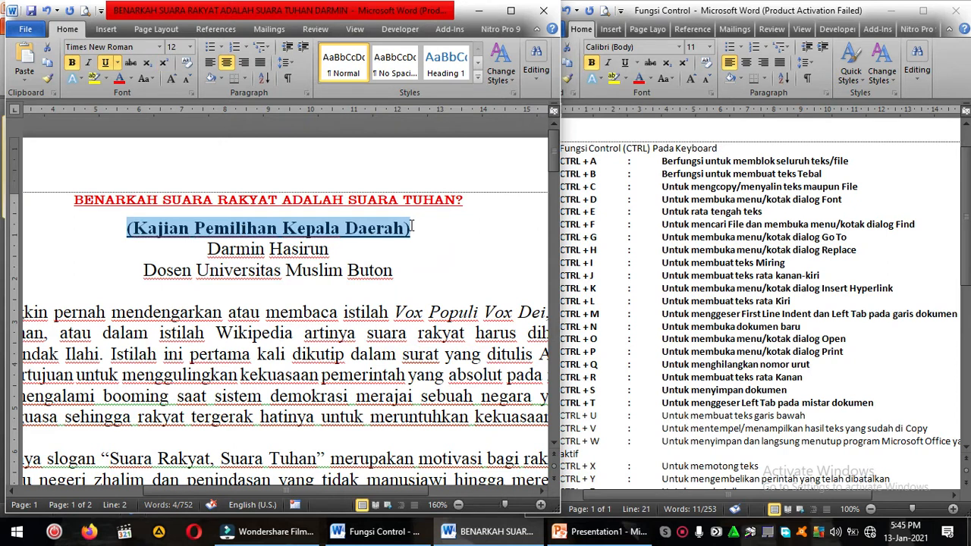
Step: Remove the underline from the article's subtitle line and its red title
left_click(347, 228)
left_click_drag(128, 228, 409, 237)
key("ctrl+u")
left_click(395, 213)
left_click_drag(58, 199, 464, 203)
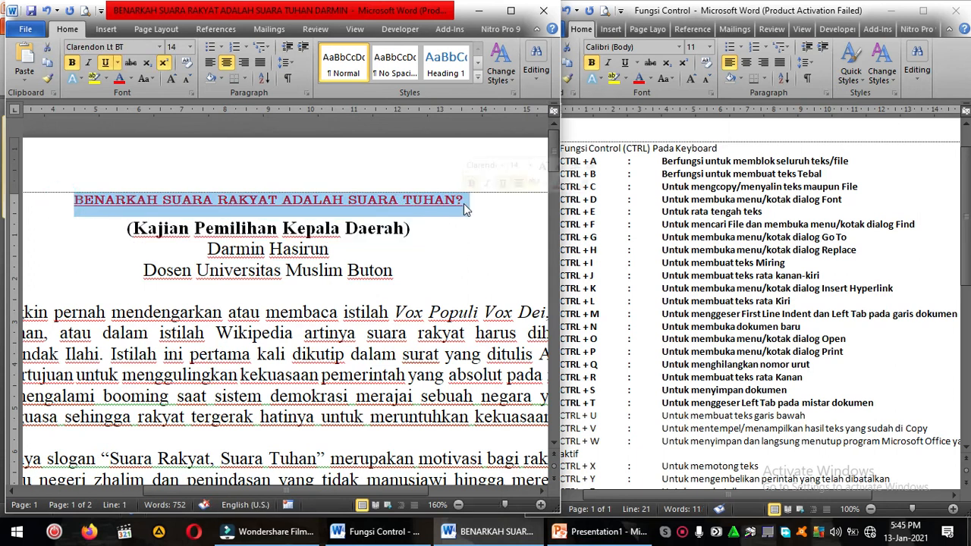
key("ctrl+u")
left_click(464, 203)
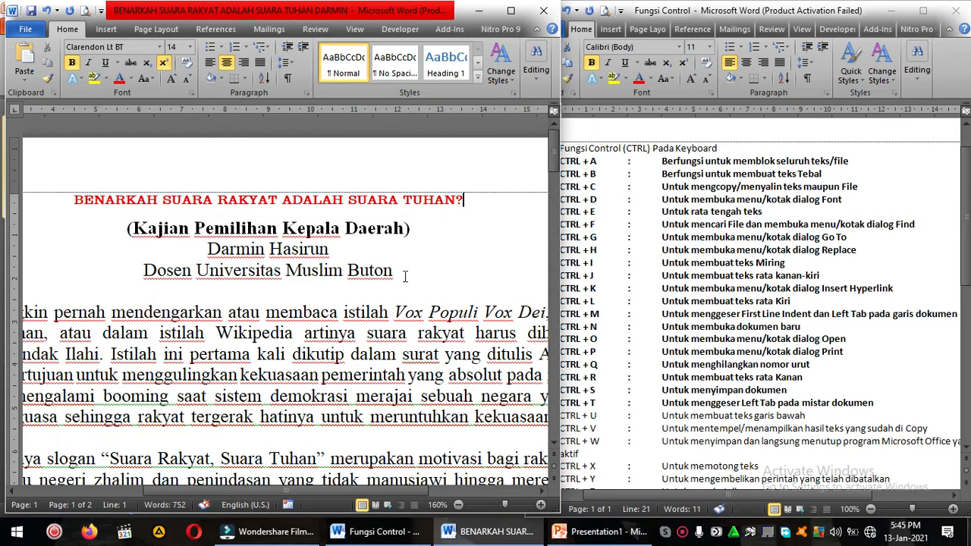
Step: Bold the CTRL + U entry in the shortcut list
left_click_drag(72, 200, 489, 211)
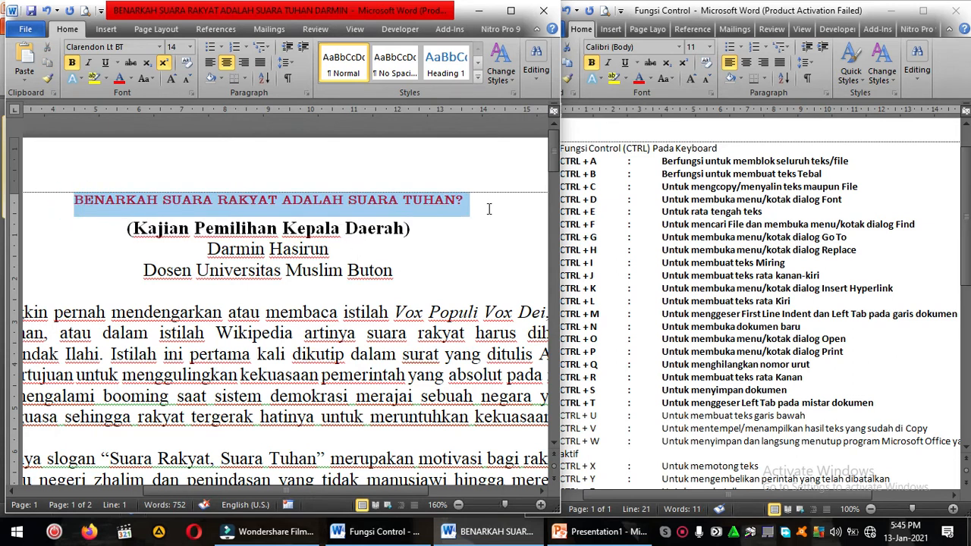
left_click(657, 378)
left_click(613, 416)
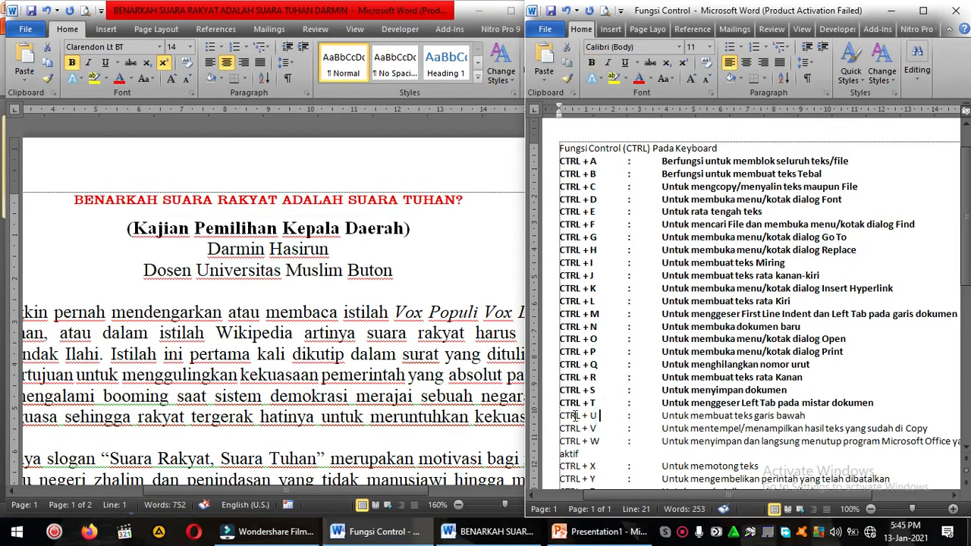
left_click_drag(556, 416, 848, 418)
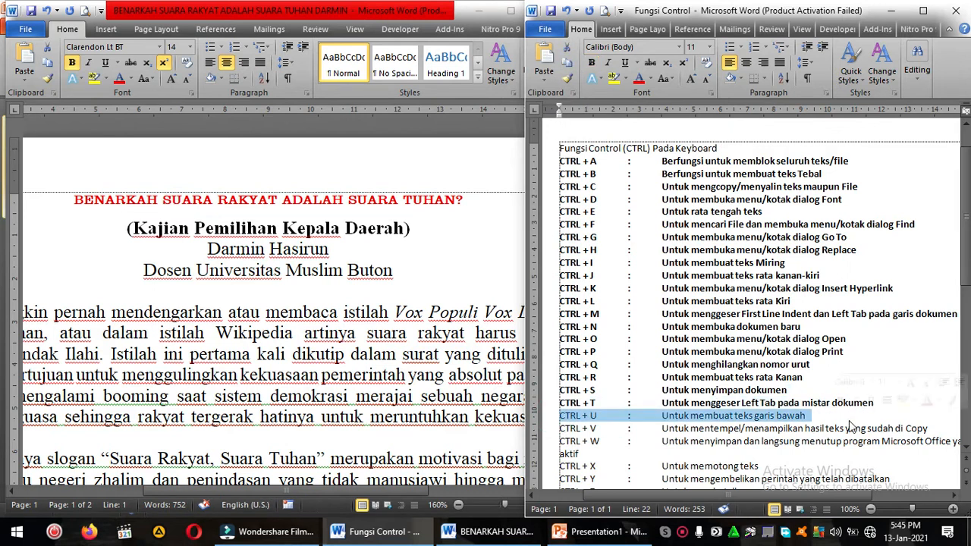
key("ctrl+b")
left_click(705, 423)
scroll(672, 434, "down", 2)
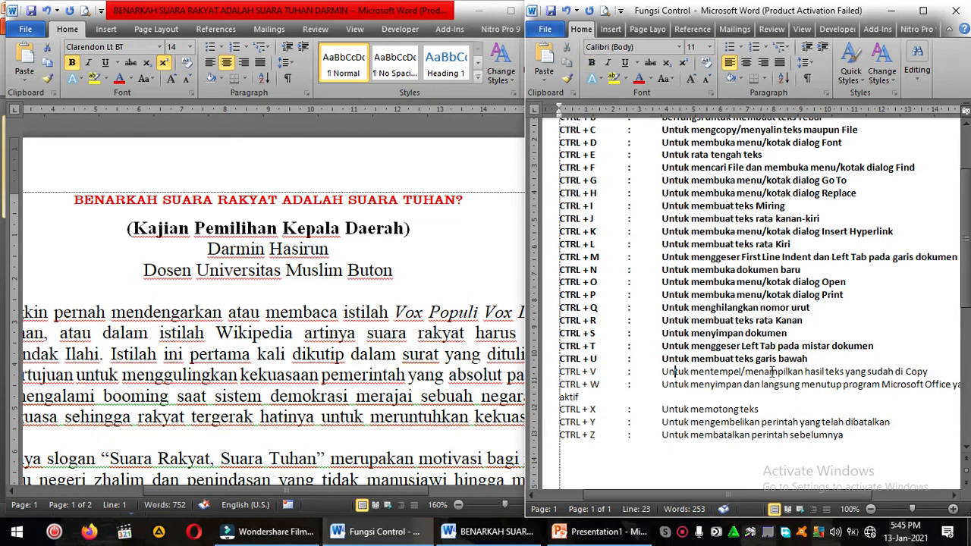
Step: Copy the article's red title and paste it on the blank line below the affiliation line
left_click(293, 256)
scroll(327, 254, "down", 2)
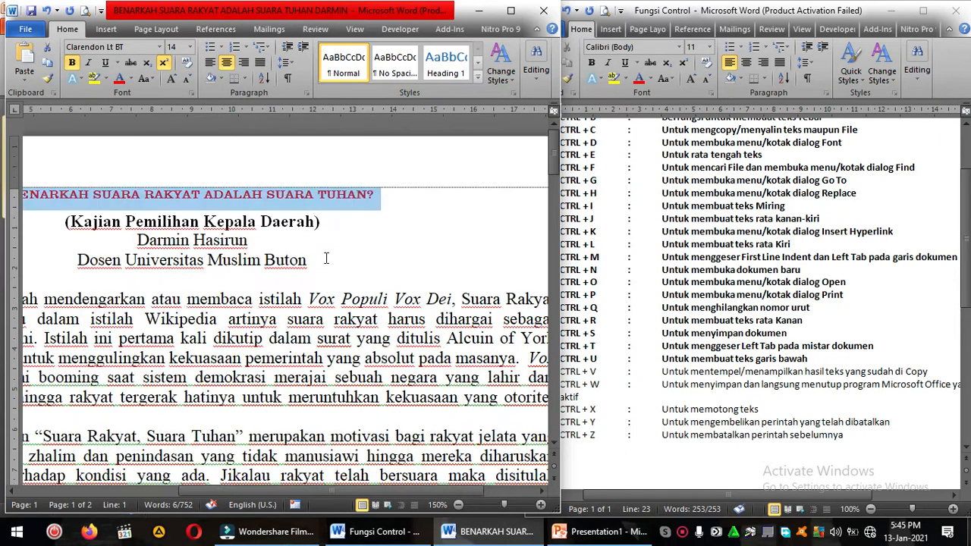
scroll(318, 250, "down", 1)
left_click(291, 231)
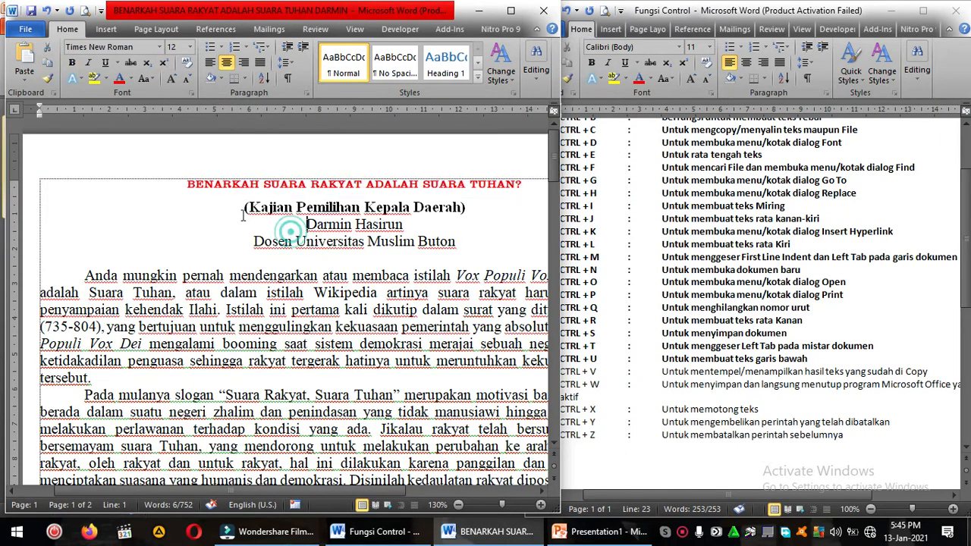
left_click(181, 188)
left_click_drag(181, 189, 528, 196)
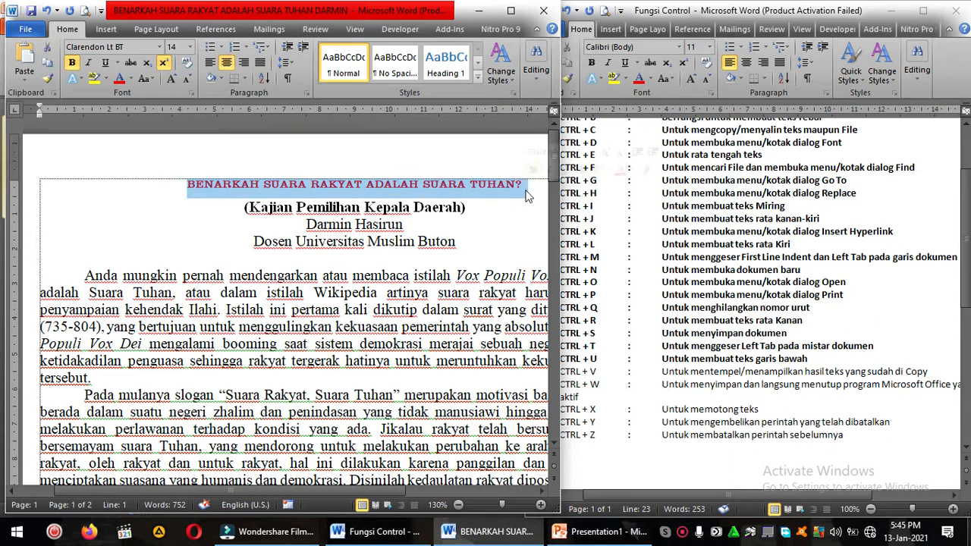
right_click(475, 185)
left_click(507, 209)
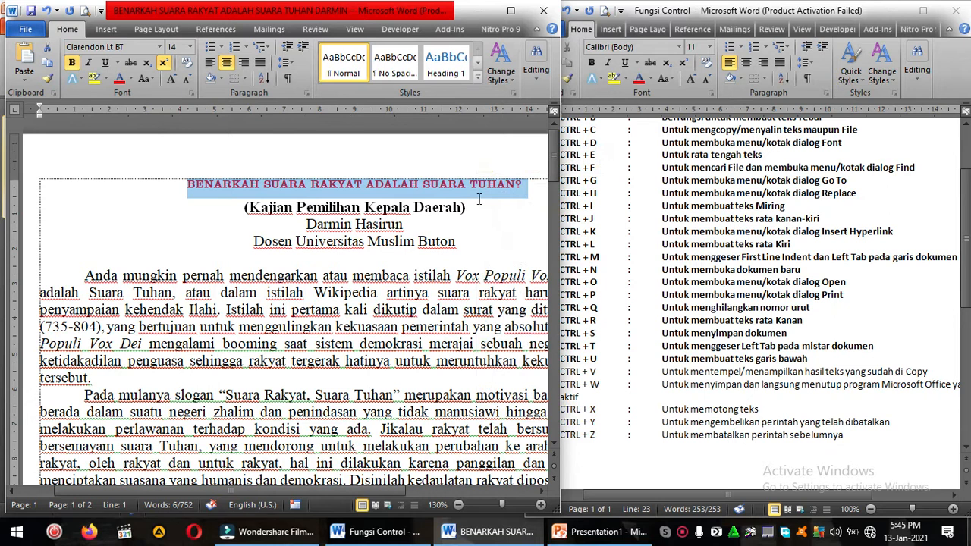
left_click(184, 260)
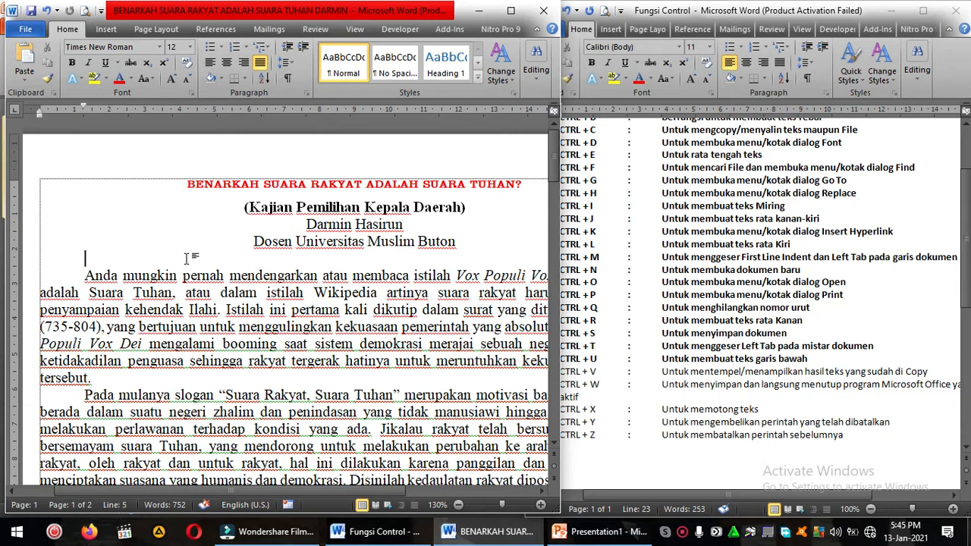
key("ctrl+v")
Step: Delete the pasted copy of the title below the affiliation line
left_click(188, 260)
left_click_drag(192, 264, 522, 262)
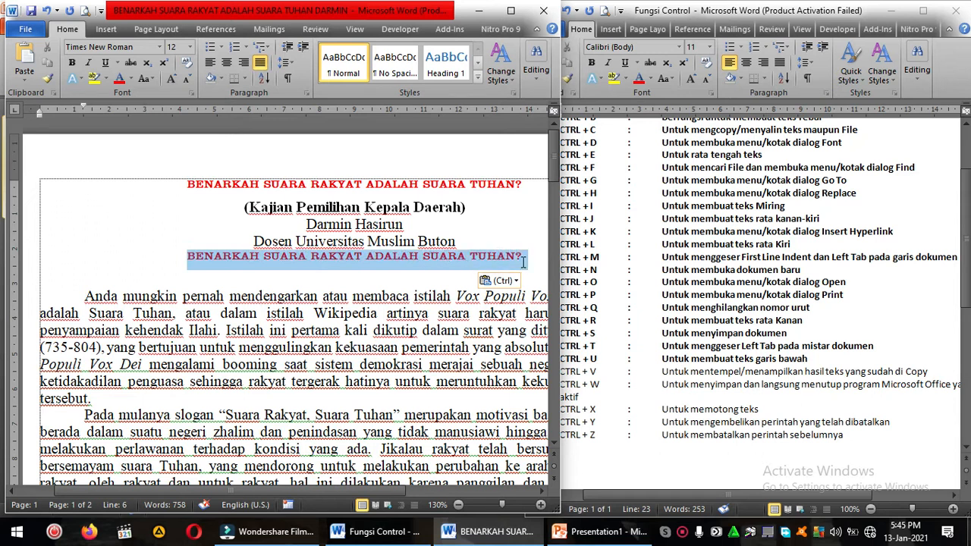
key("Delete")
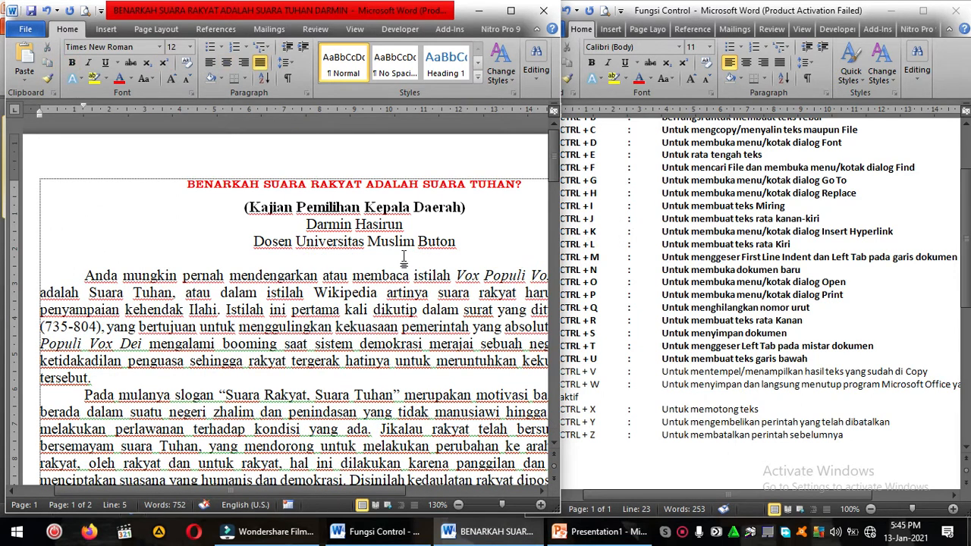
Step: Bold the CTRL + V entry in the shortcut list
left_click(346, 184)
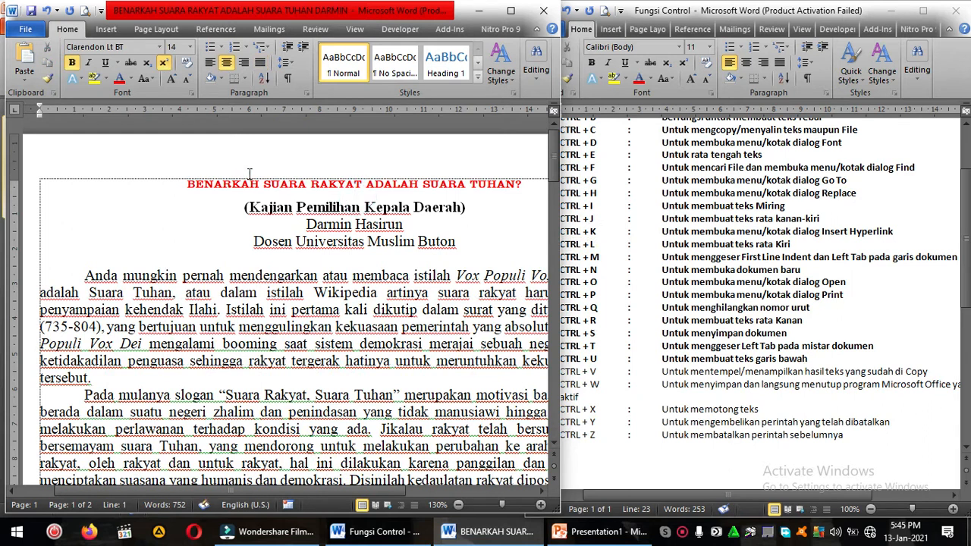
left_click(669, 284)
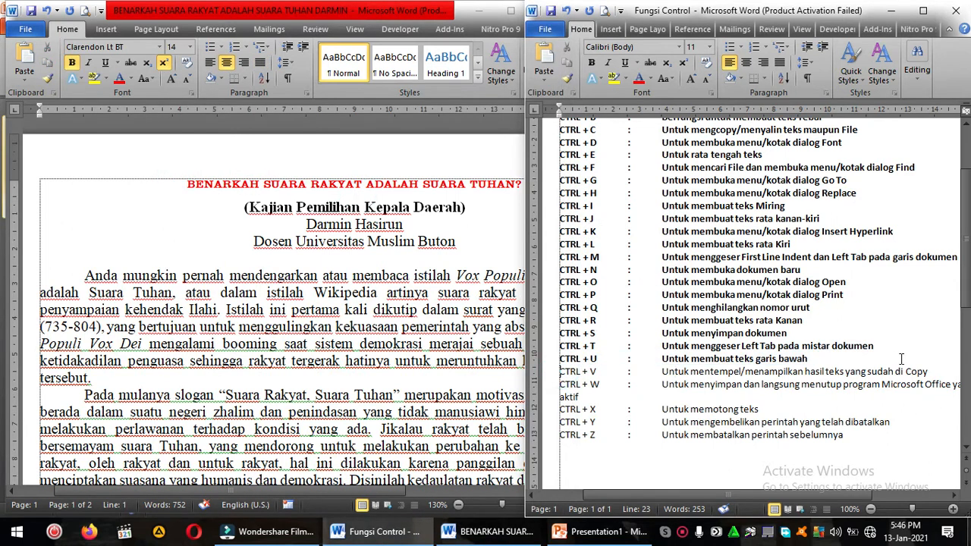
triple_click(946, 373)
key("ctrl+b")
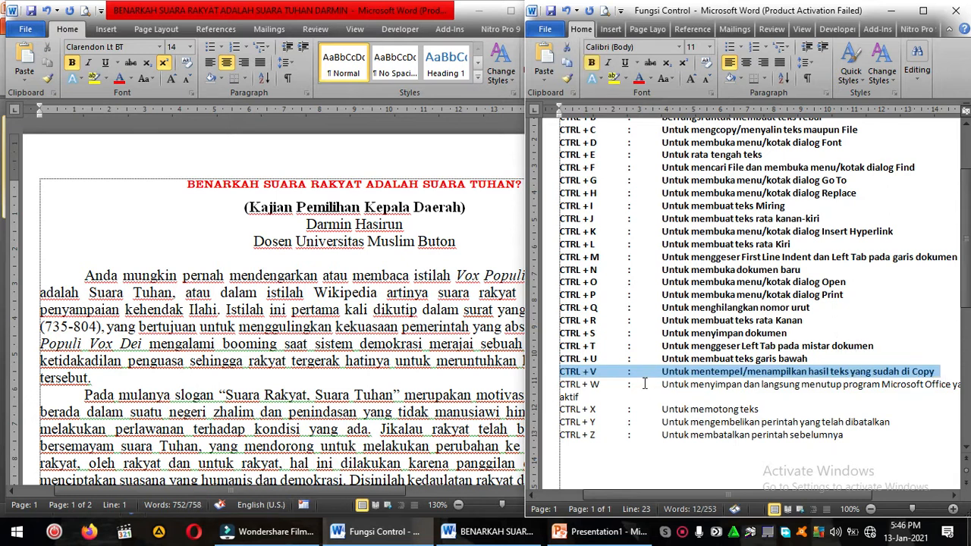
left_click(612, 394)
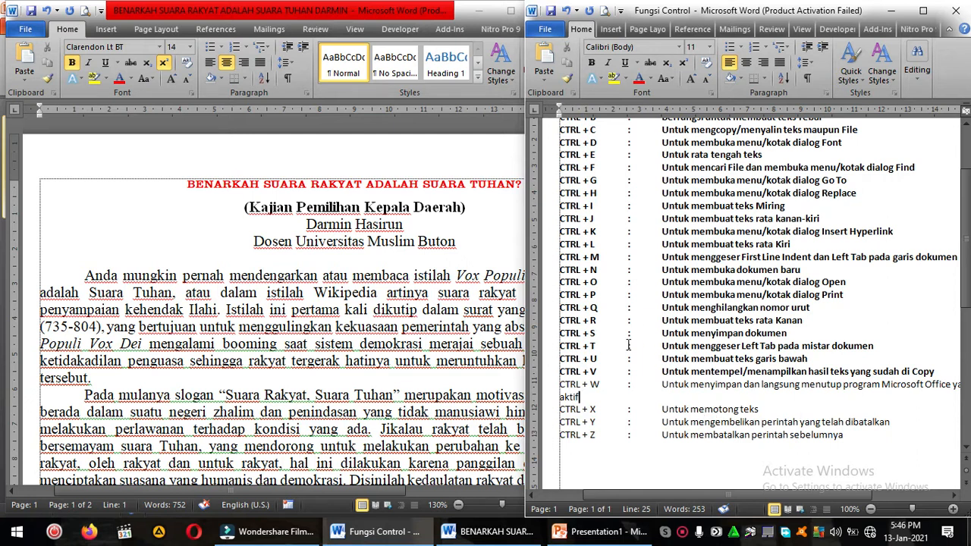
Step: Close the article document and save its changes
left_click(227, 336)
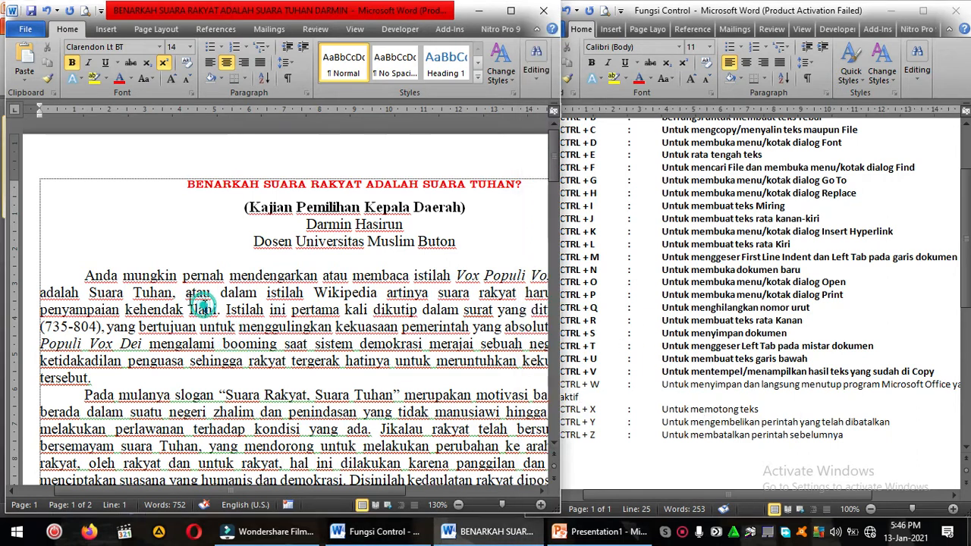
left_click(121, 366)
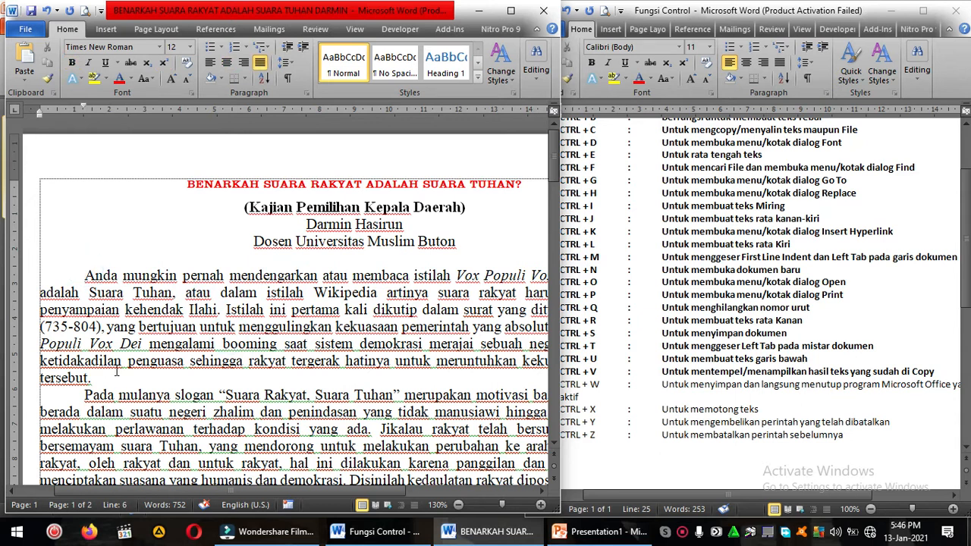
key("ctrl+w")
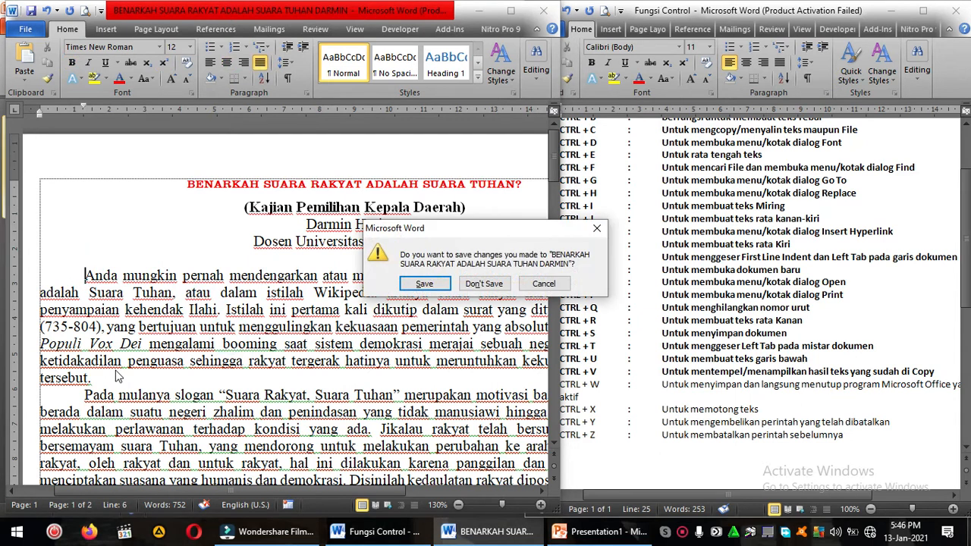
left_click(427, 284)
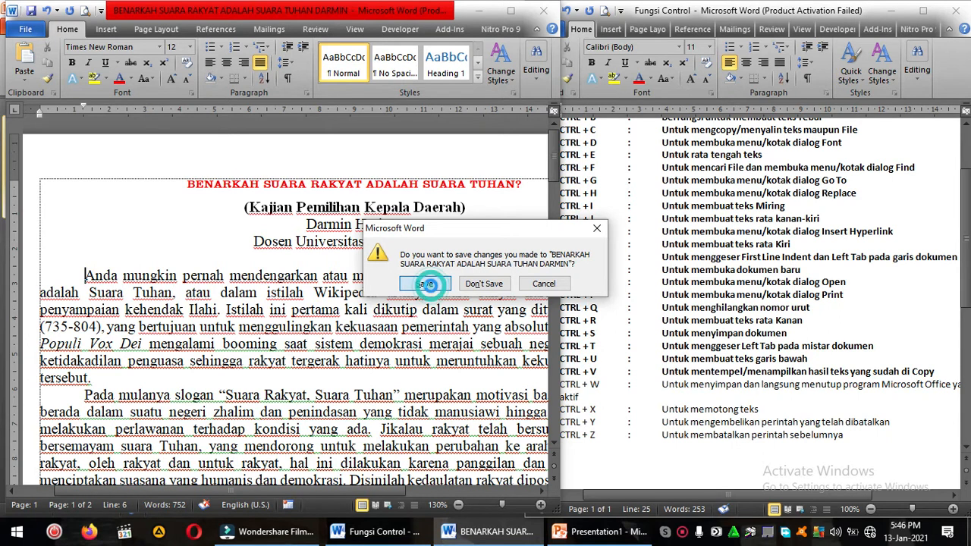
Step: Reopen the BENARKAH SUARA RAKYAT article from Word's recent documents
left_click(15, 533)
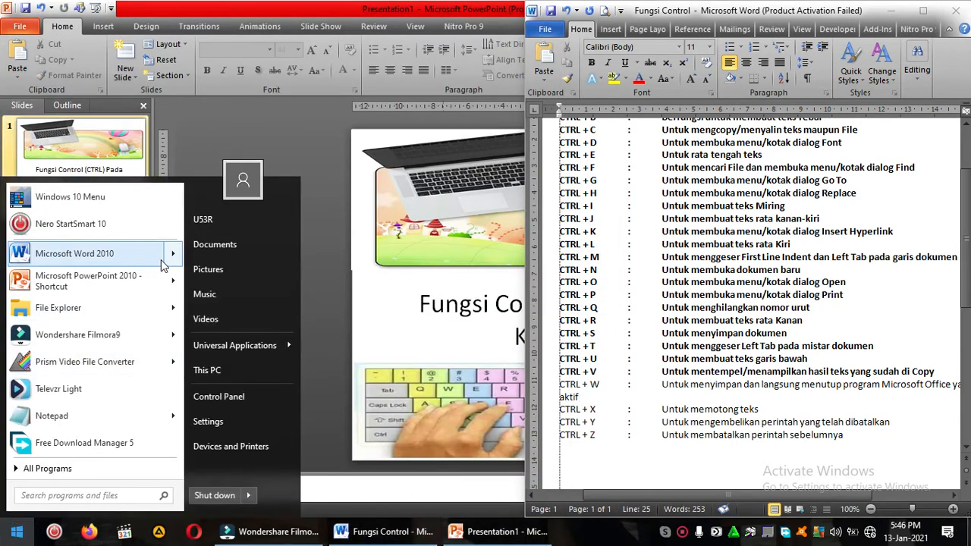
mouse_move(161, 265)
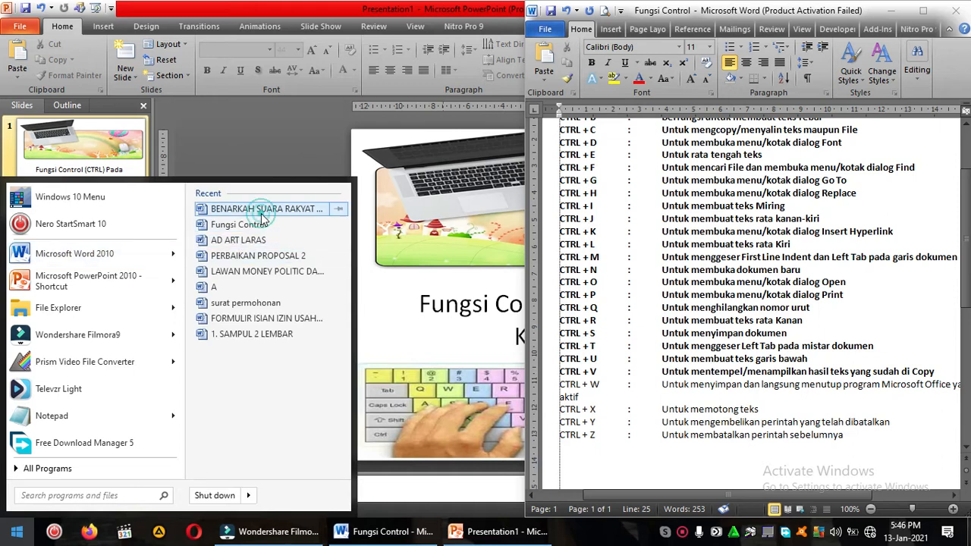
left_click(262, 213)
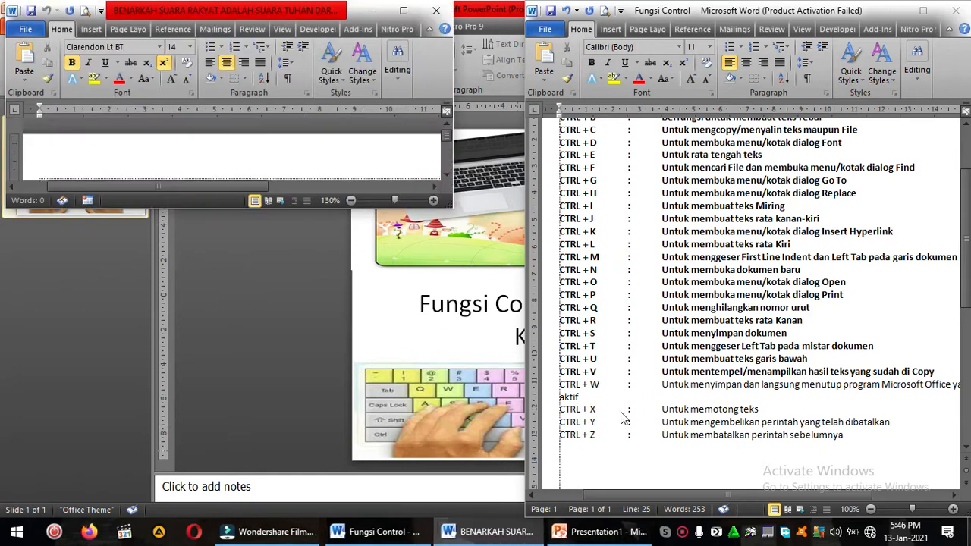
Step: Enlarge the article window to full height and up to the shortcut list, and zoom the article out to 110%
left_click_drag(312, 212, 308, 521)
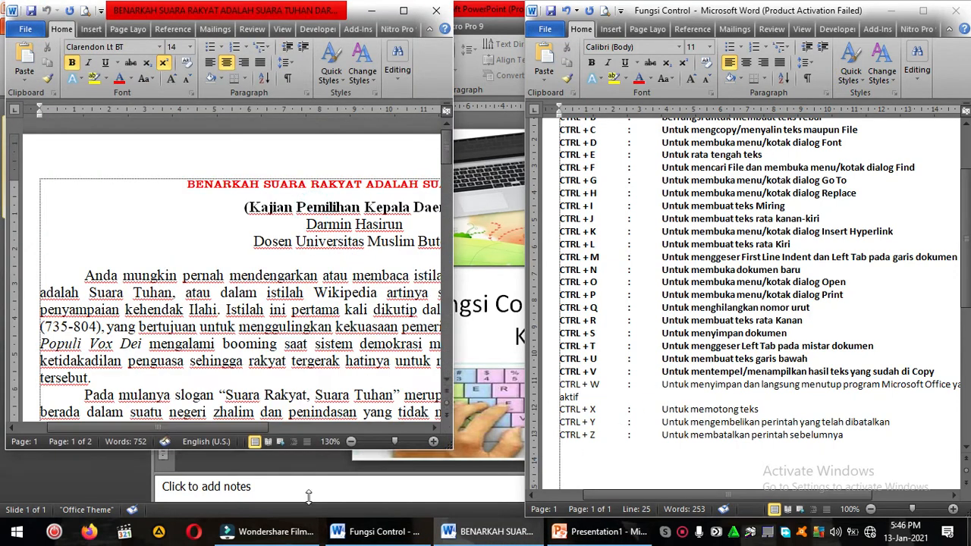
left_click_drag(453, 278, 549, 326)
left_click(458, 293)
scroll(443, 293, "down", 2)
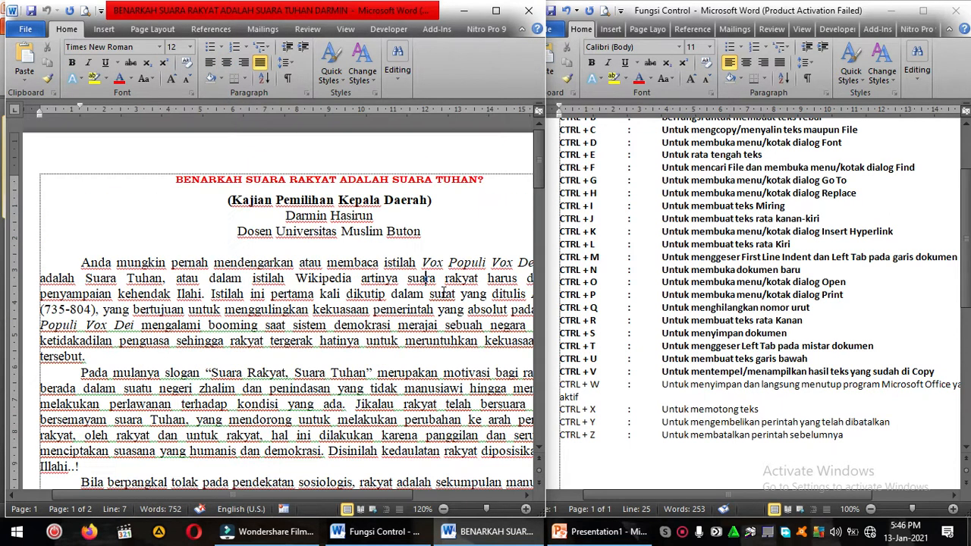
Step: Bold the two-line CTRL + W entry in the shortcut list
left_click(607, 393)
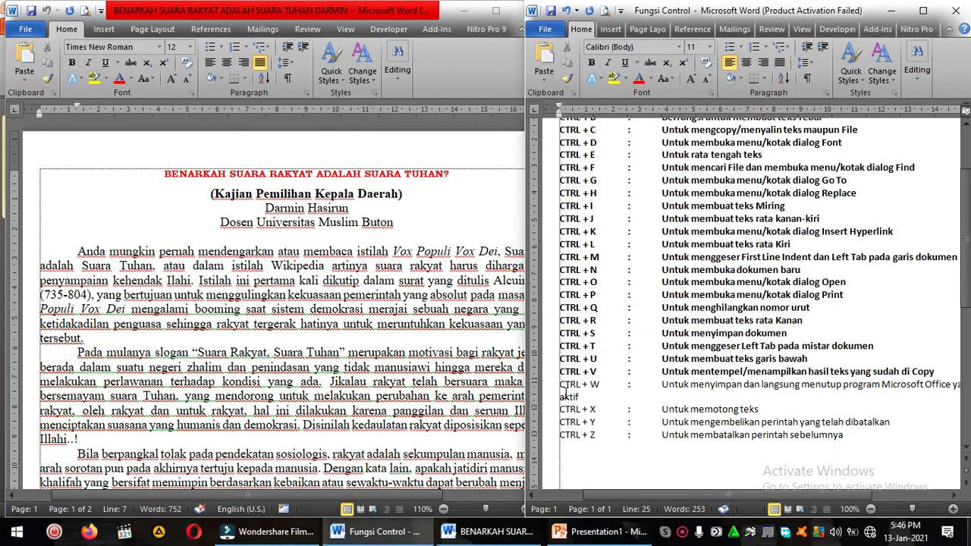
triple_click(611, 394)
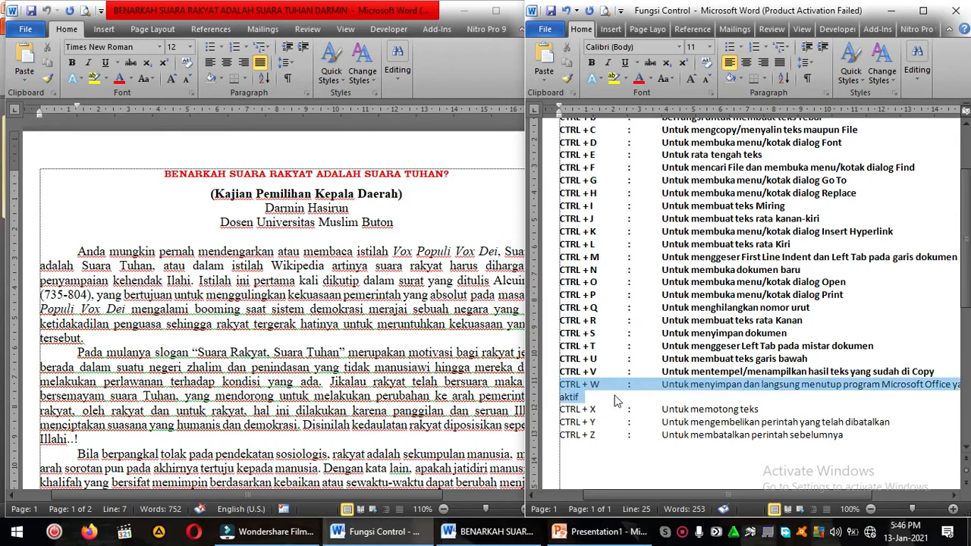
key("ctrl+b")
left_click(616, 400)
Step: Cut the phrase "Anda mungkin pernah mendengarkan atau membaca istilah" from the article's first paragraph and undo the cut
left_click(223, 237)
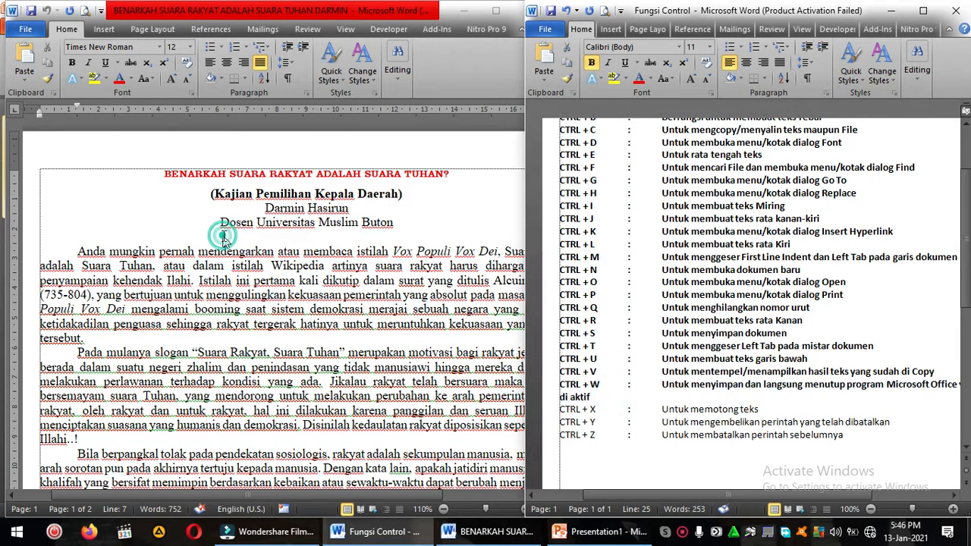
left_click(66, 253)
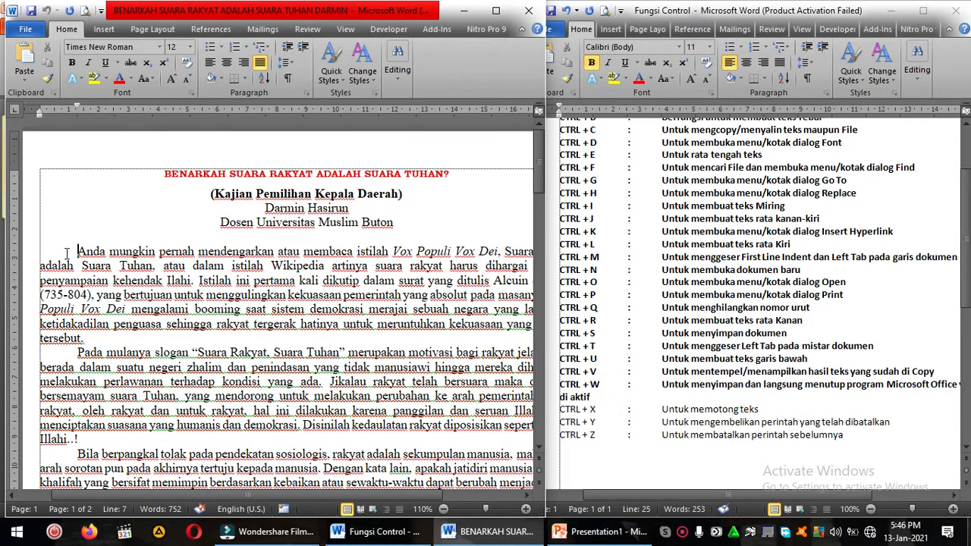
left_click_drag(79, 251, 389, 251)
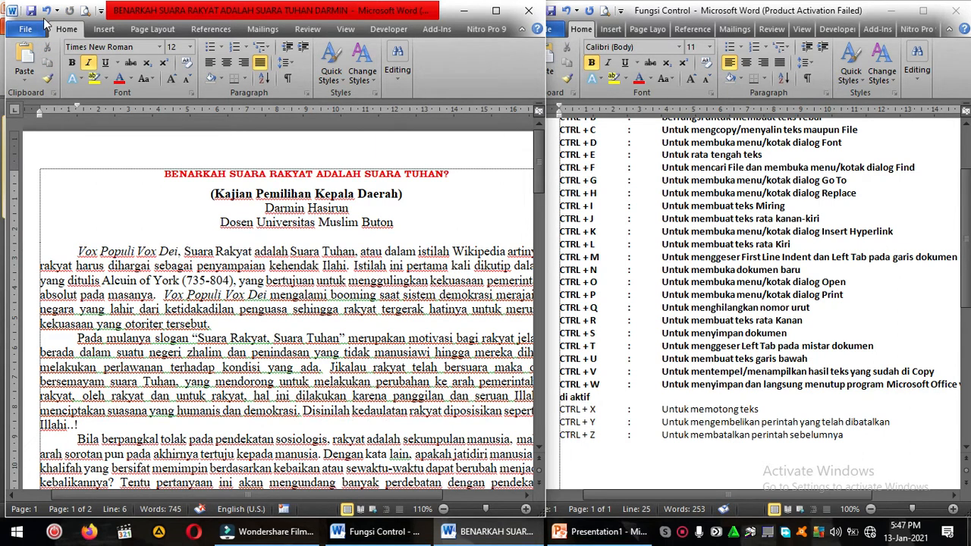
left_click(46, 14)
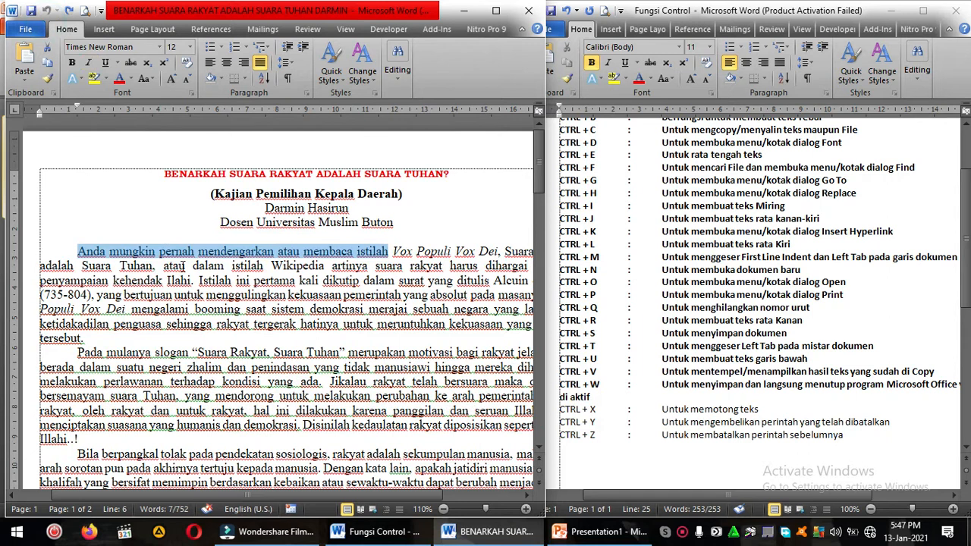
Step: Bold the CTRL + X entry in the shortcut list
left_click(577, 386)
left_click_drag(565, 410, 711, 385)
left_click(794, 397)
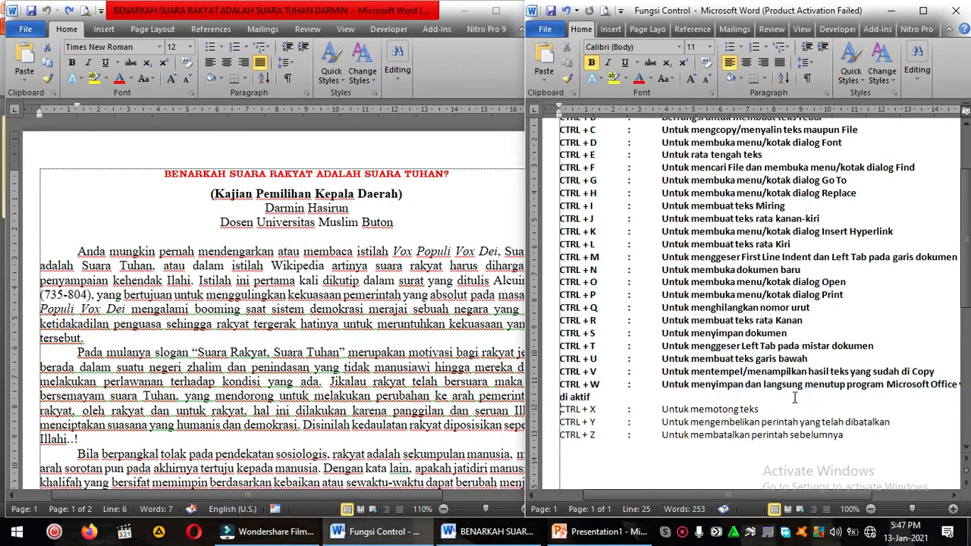
triple_click(797, 404)
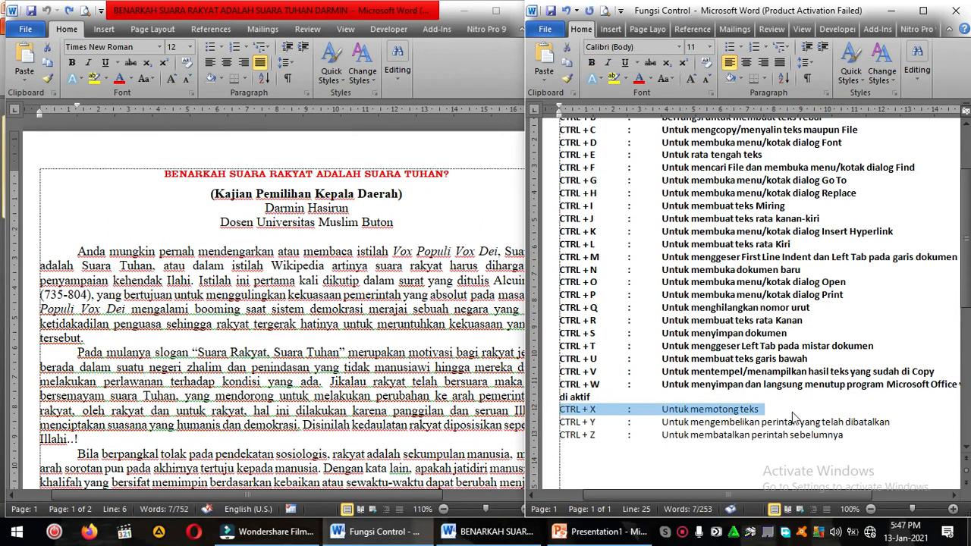
left_click(692, 414)
left_click(605, 431)
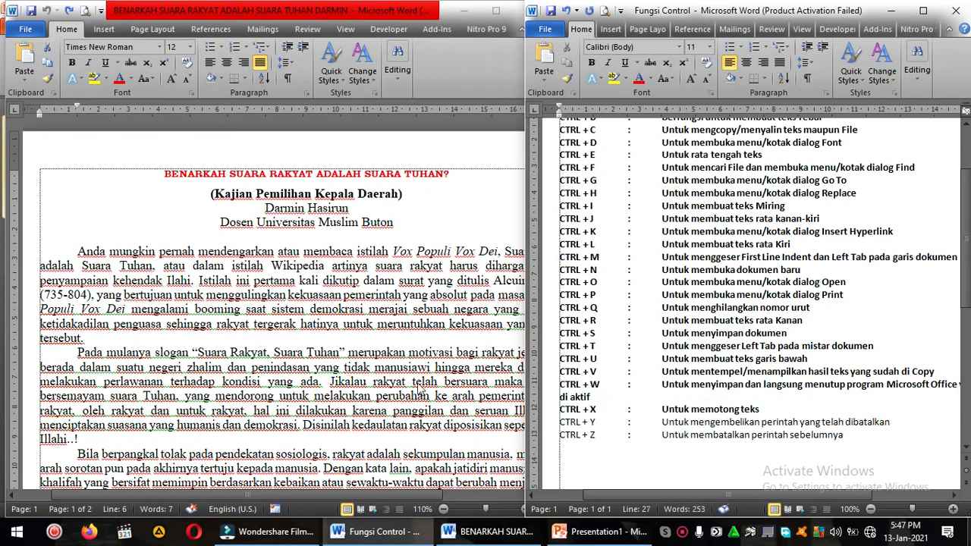
Step: Redo the cut of the first paragraph's opening phrase and undo it, repeating the removal and undo once more
left_click(224, 298)
left_click(155, 263)
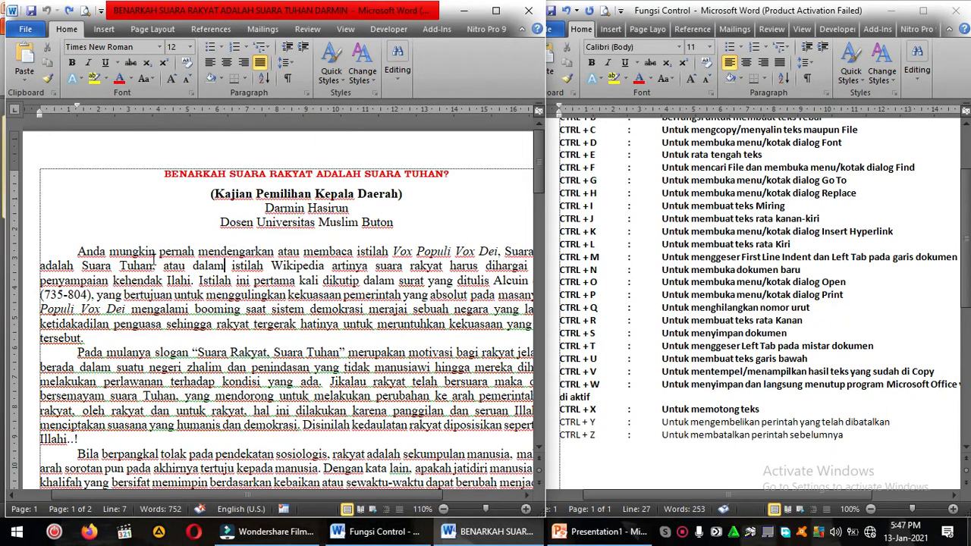
key("ctrl+y")
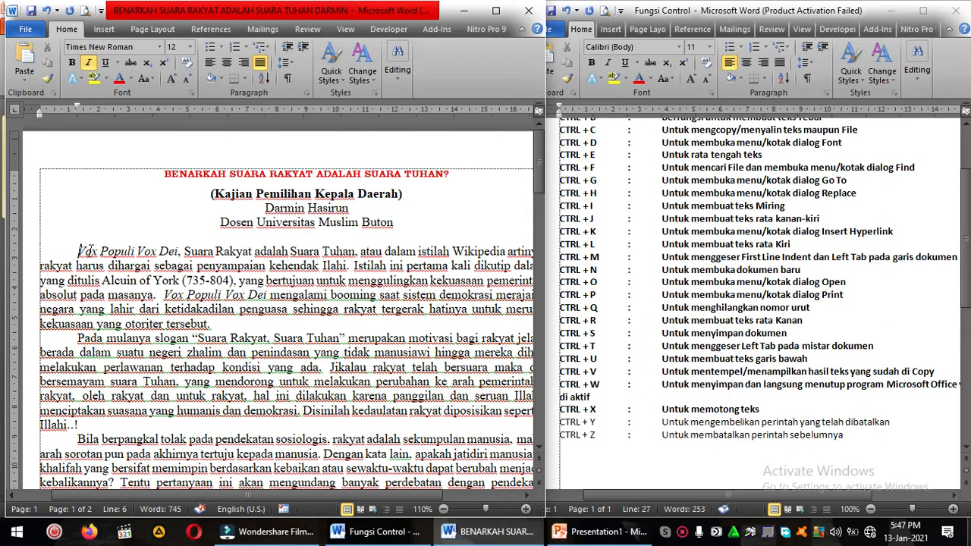
left_click(46, 11)
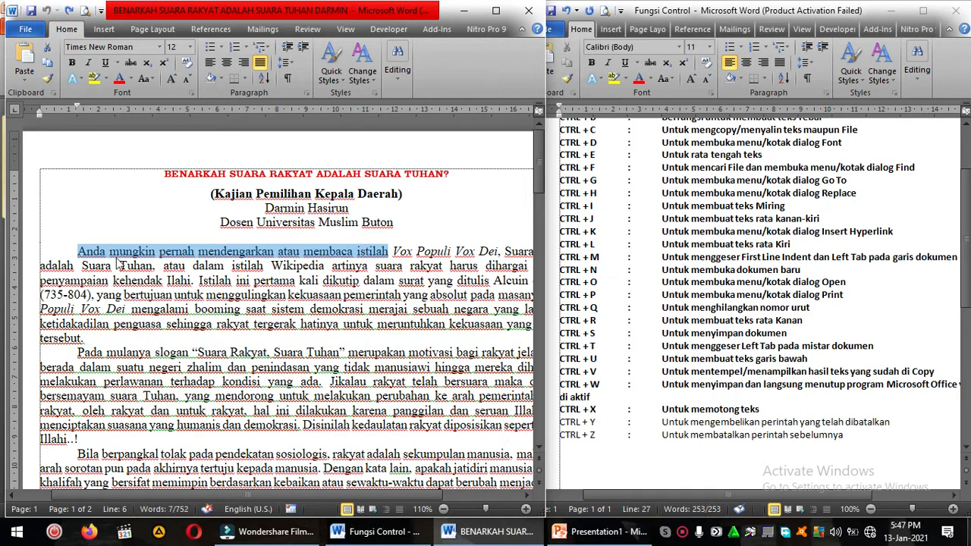
key("ctrl+x")
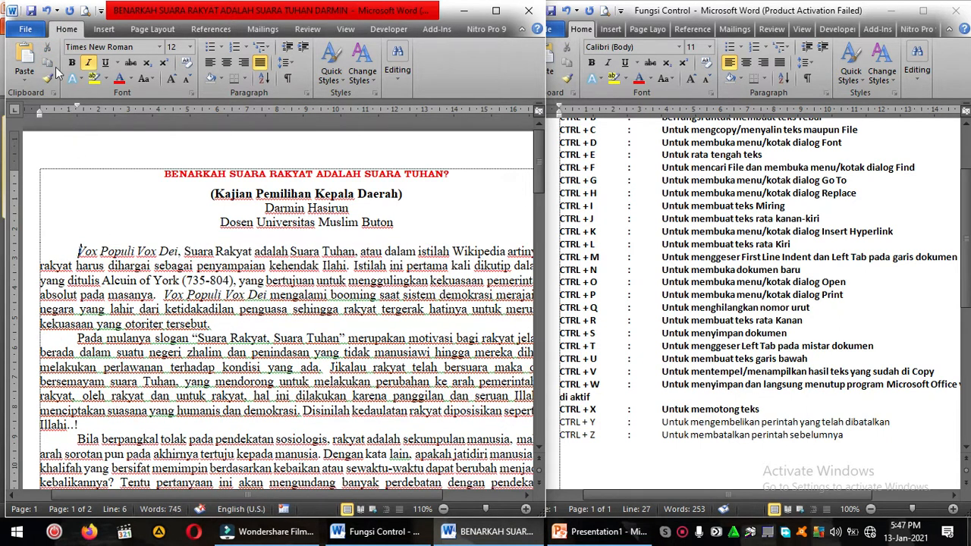
left_click(47, 10)
Step: Bold the CTRL + Y entry in the shortcut list
left_click(568, 425)
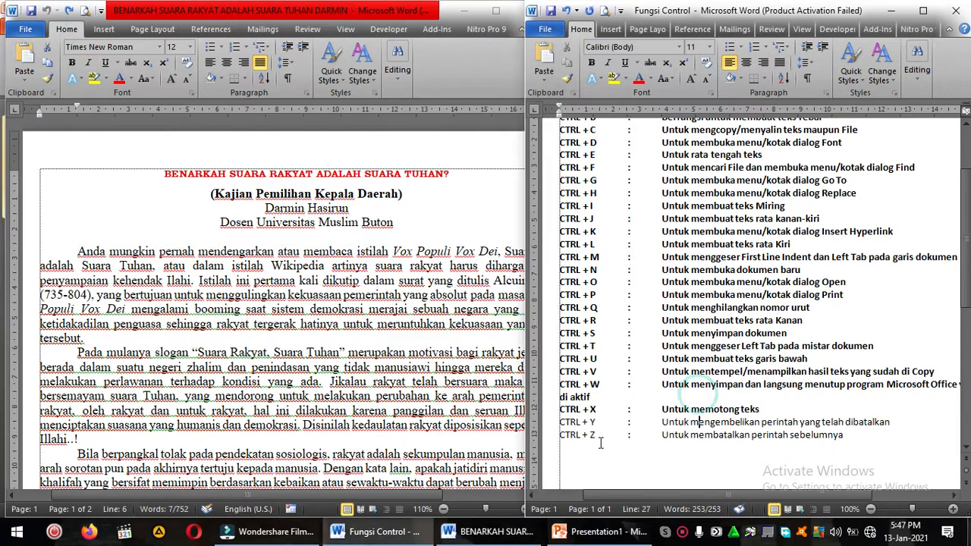
left_click_drag(561, 425, 889, 426)
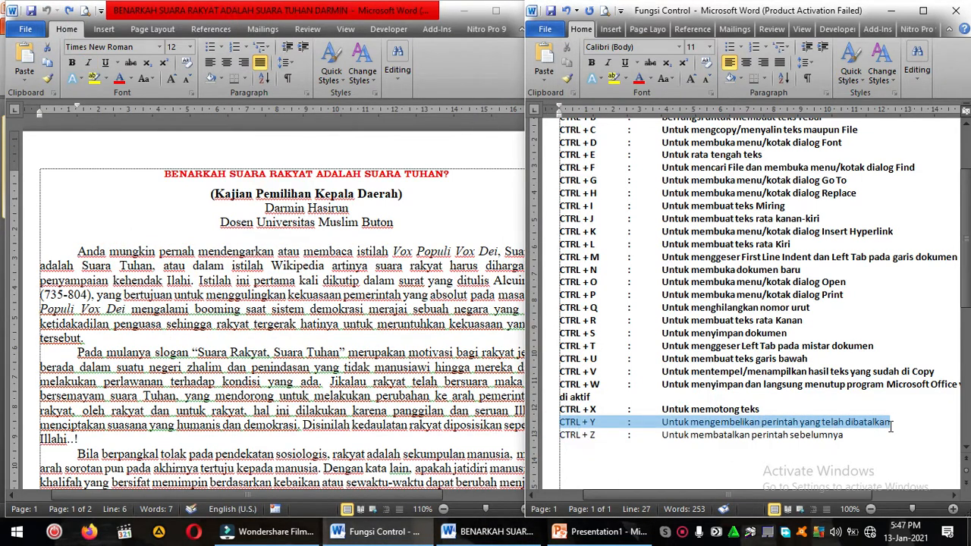
key("ctrl+b")
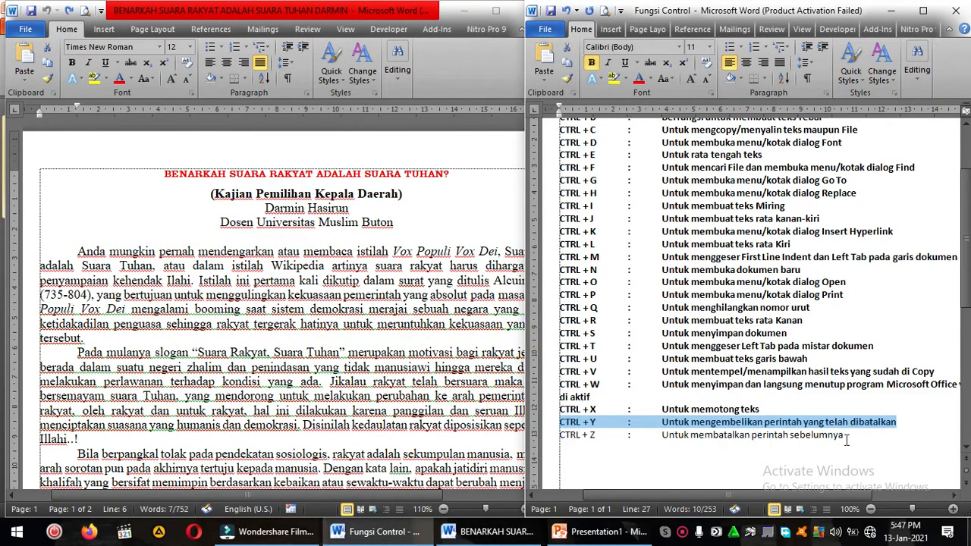
left_click(805, 438)
Step: Delete the phrase "Anda mungkin pernah mendengarkan atau membaca istilah" from the article's first paragraph and undo the deletion
left_click(154, 265)
left_click_drag(389, 251, 26, 258)
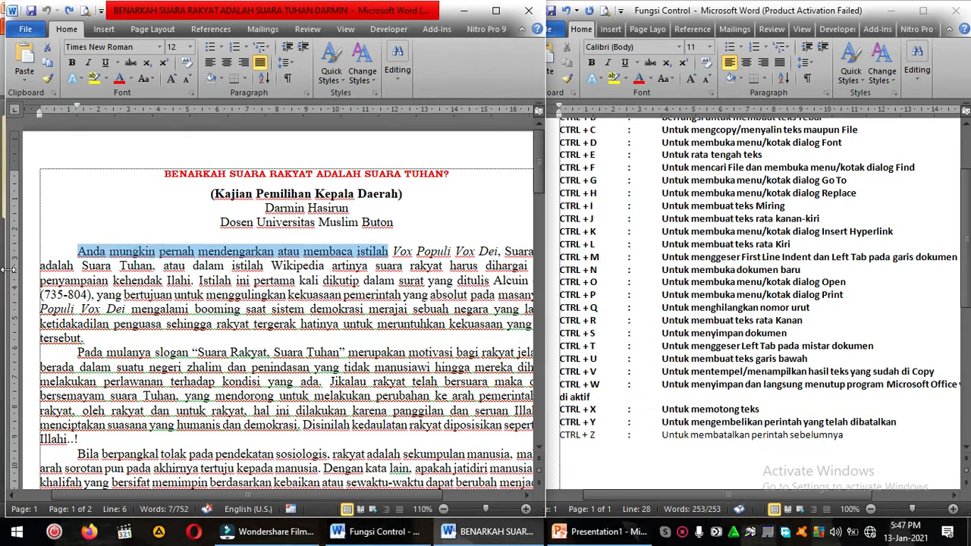
left_click(81, 294)
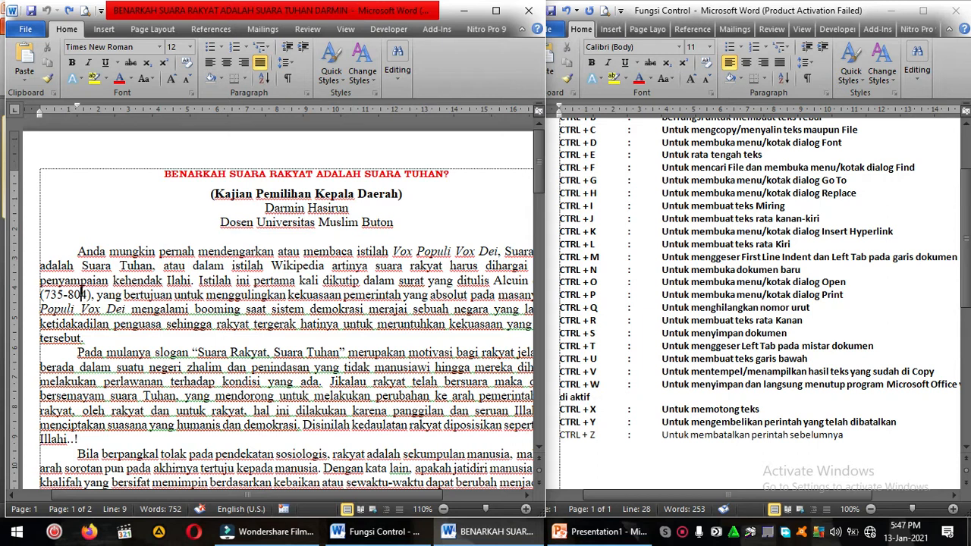
left_click_drag(76, 251, 396, 252)
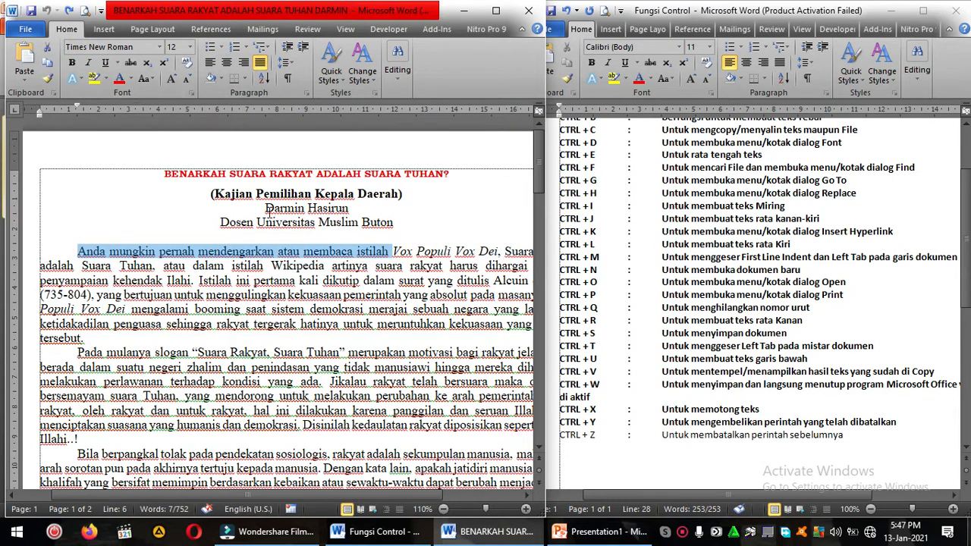
key("Delete")
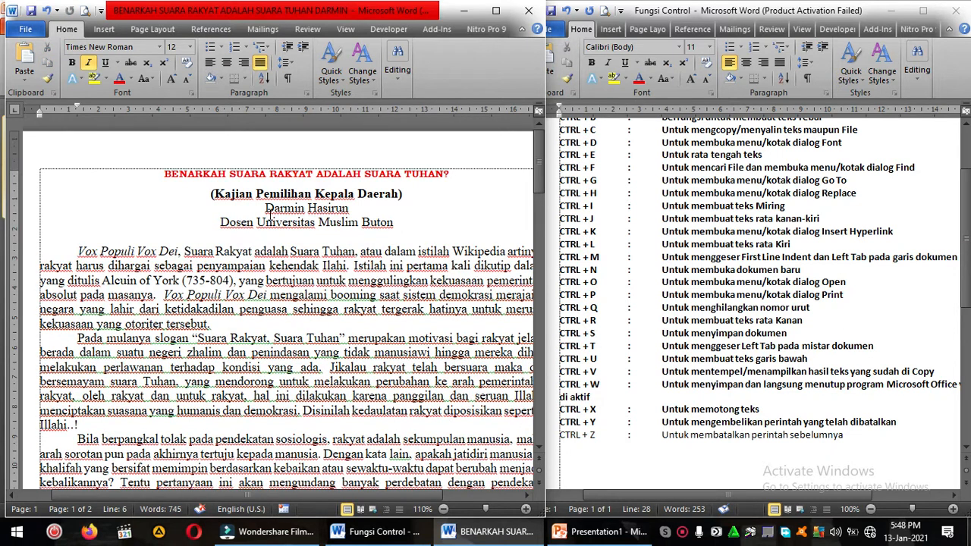
key("ctrl+z")
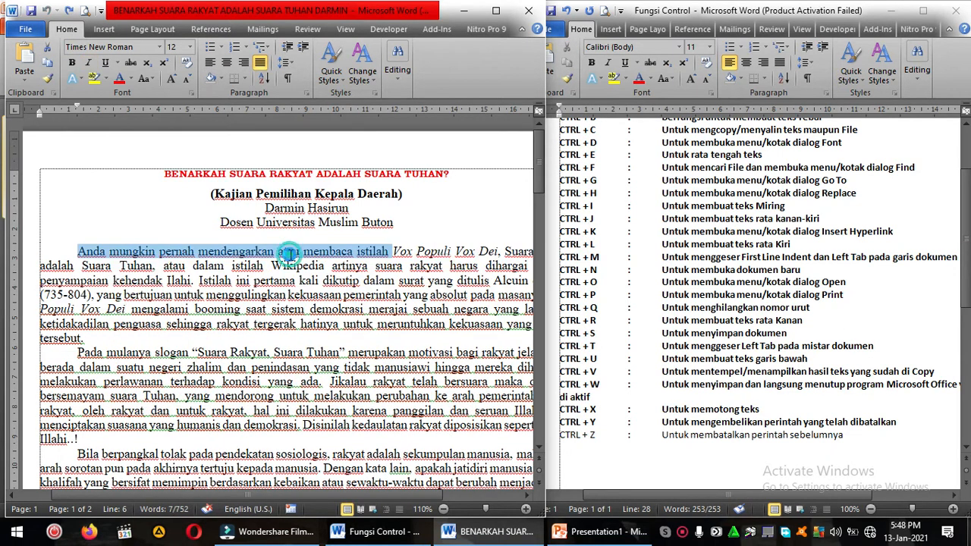
left_click(288, 254)
Step: Bold the CTRL + Z entry in the shortcut list
left_click(835, 440)
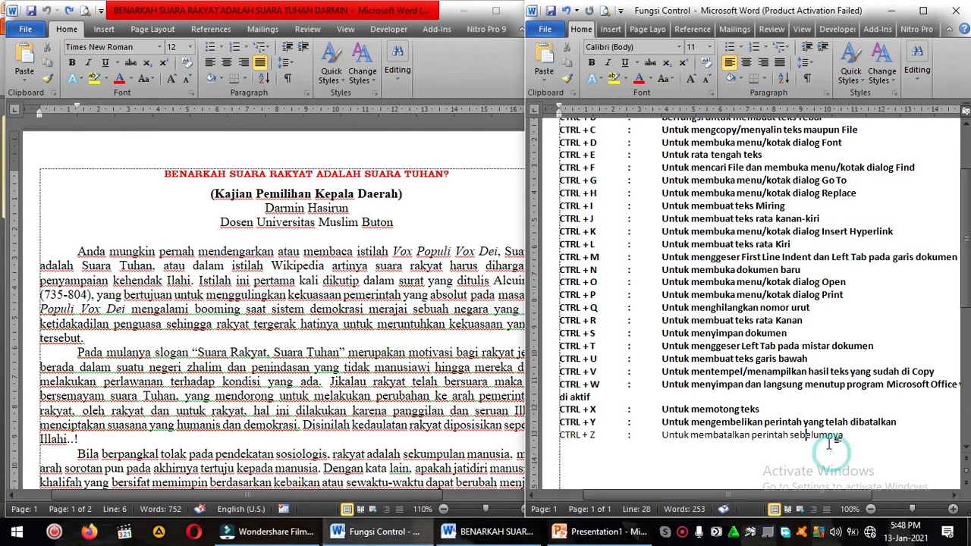